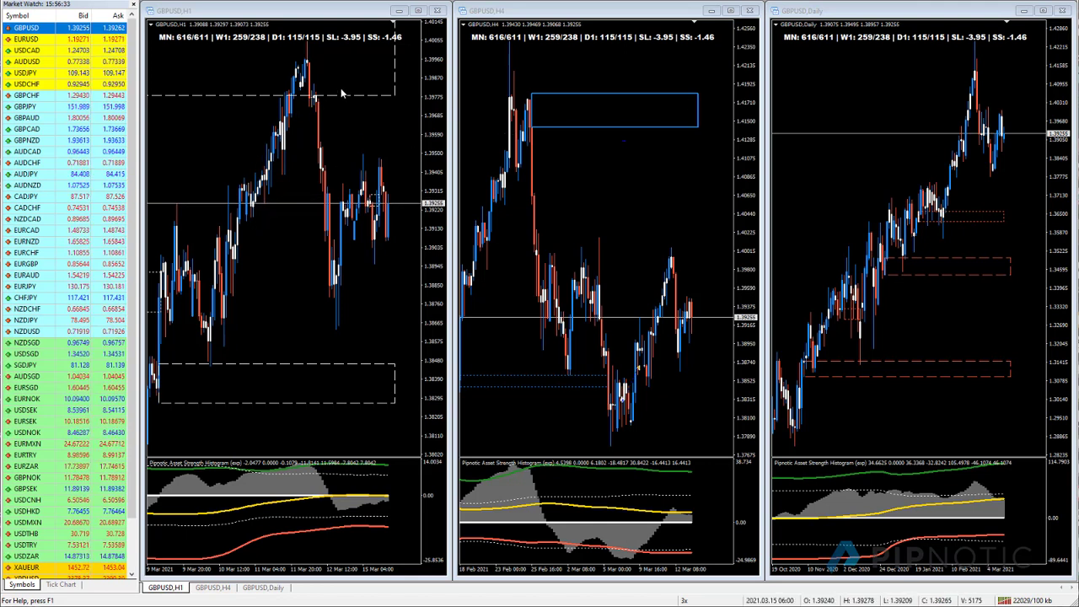
Step: Reset the Pipnotic Supply and Demand indicator's inputs on the GBPUSD H1 chart to their defaults
{"action": "right_click", "coordinate": [235, 90]}
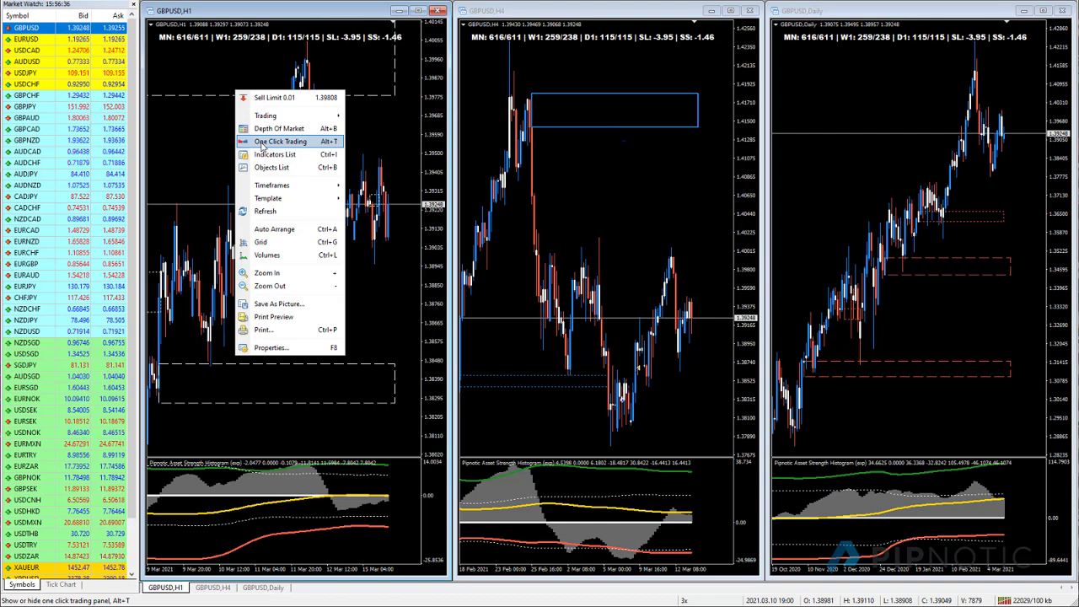
{"action": "left_click", "coordinate": [272, 154]}
{"action": "double_click", "coordinate": [207, 105]}
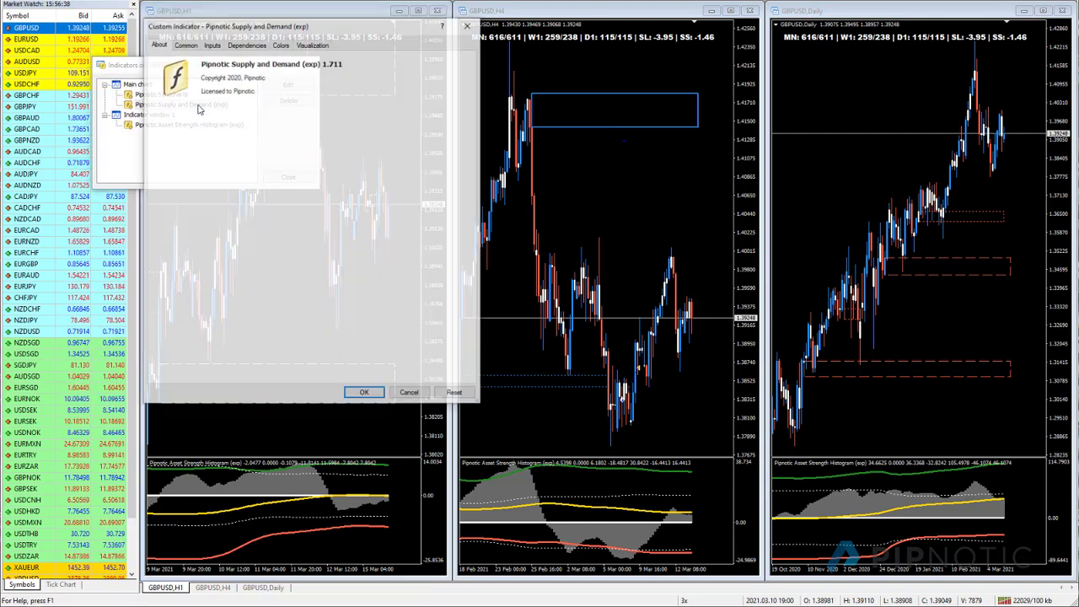
{"action": "left_click", "coordinate": [211, 44]}
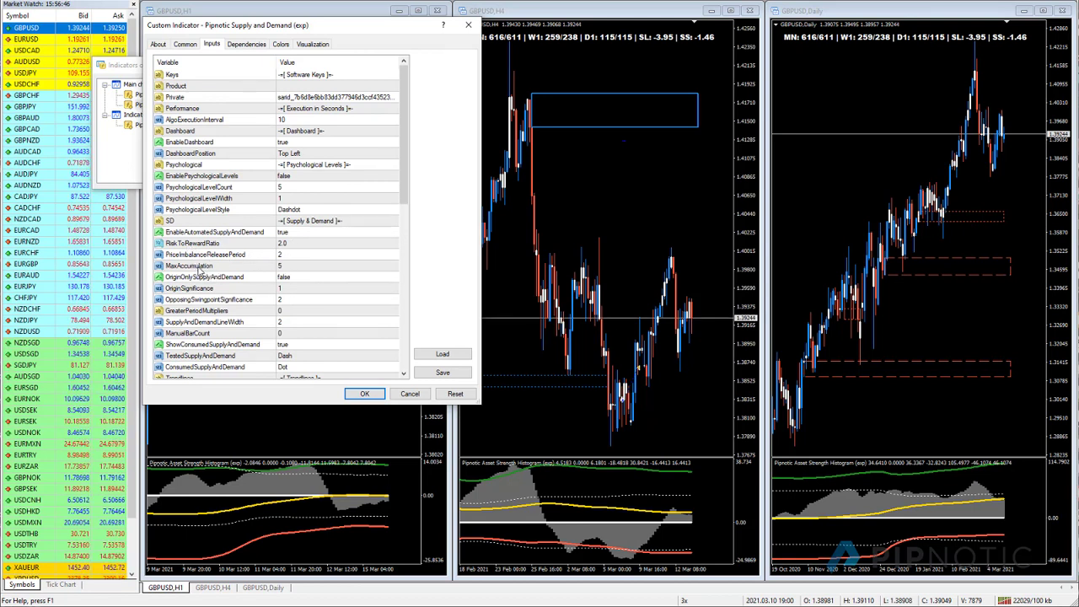
{"action": "left_click", "coordinate": [286, 269]}
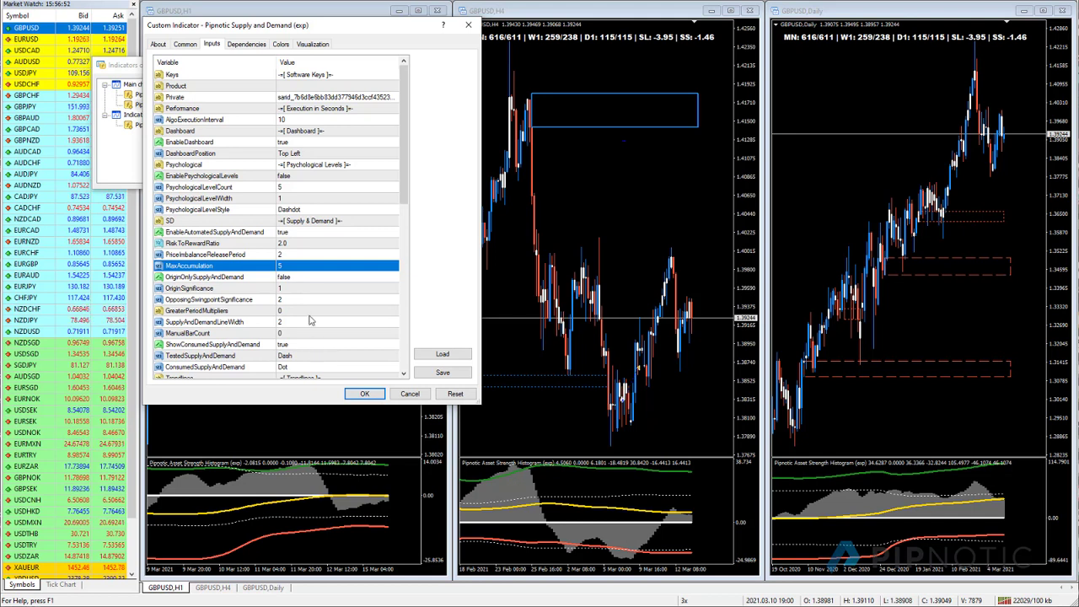
{"action": "left_click", "coordinate": [452, 396]}
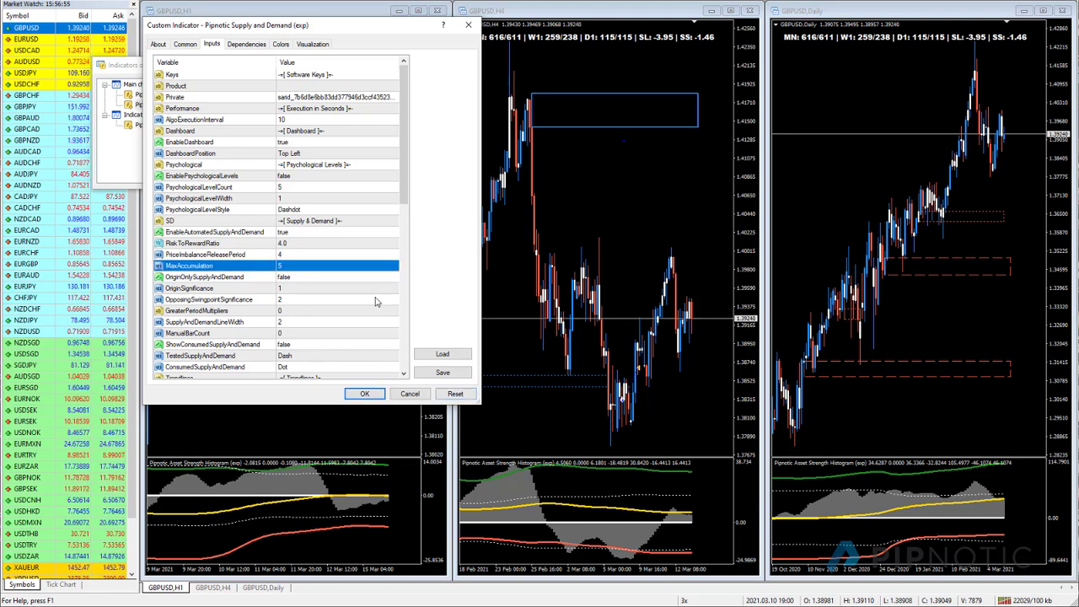
Step: Set RiskToRewardRatio to 2.0, PriceImbalanceReleasePeriod to 2 and ShowConsumedSupplyAndDemand to true, and apply the settings to the H1 chart
{"action": "double_click", "coordinate": [293, 243]}
{"action": "type", "text": "2"}
{"action": "double_click", "coordinate": [293, 255]}
{"action": "type", "text": "2"}
{"action": "left_click", "coordinate": [300, 277]}
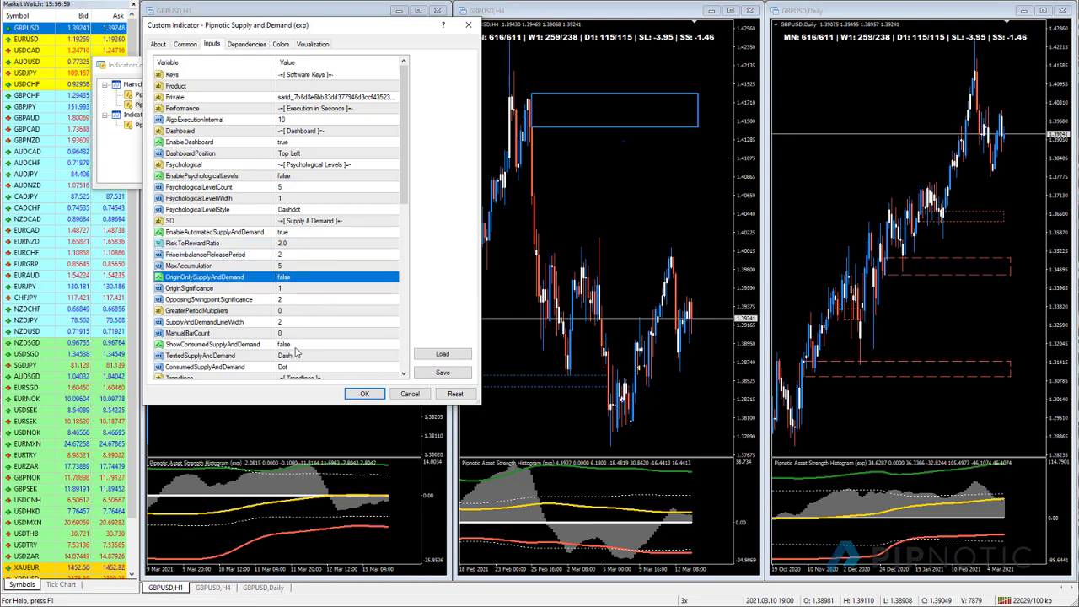
{"action": "left_click", "coordinate": [295, 344]}
{"action": "left_click", "coordinate": [297, 343]}
{"action": "left_click", "coordinate": [300, 364]}
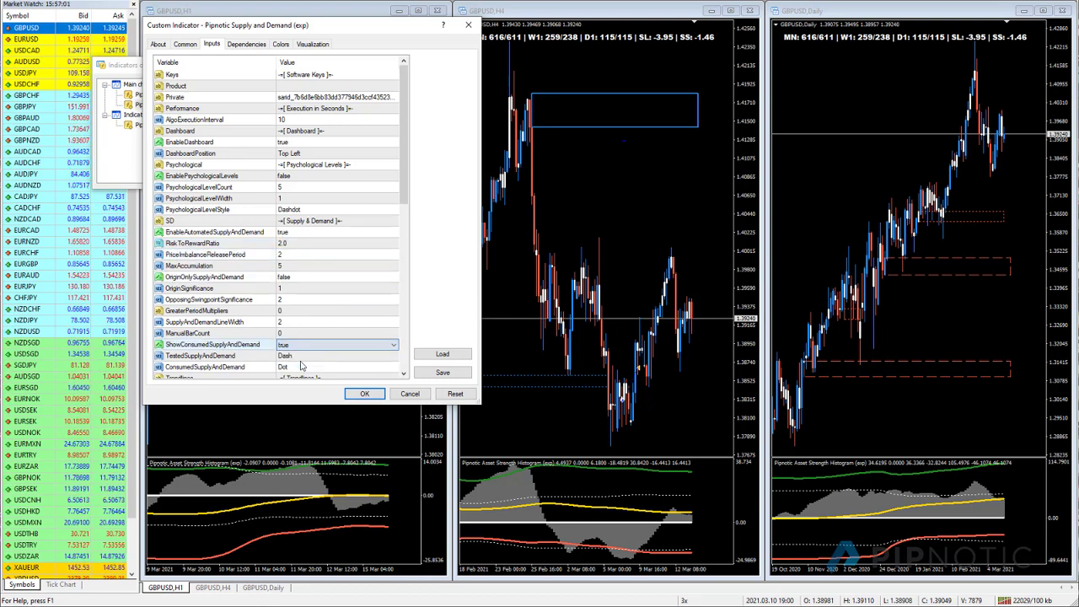
{"action": "left_click", "coordinate": [362, 394]}
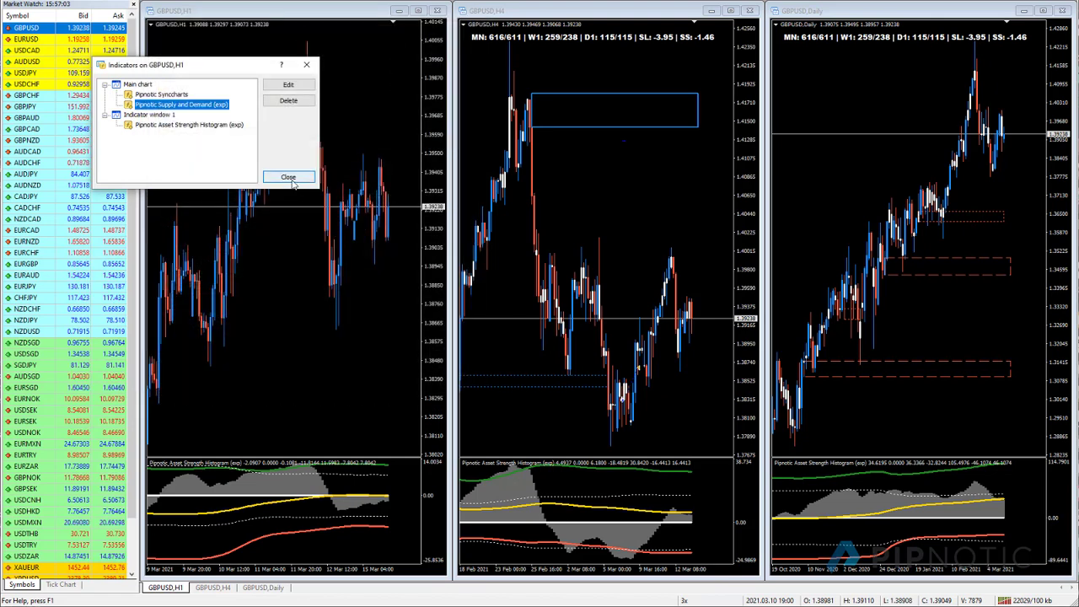
{"action": "left_click", "coordinate": [290, 178]}
Step: Reset the Asset Strength Histogram's inputs on the GBPUSD H1 chart to their defaults and apply them
{"action": "double_click", "coordinate": [275, 486]}
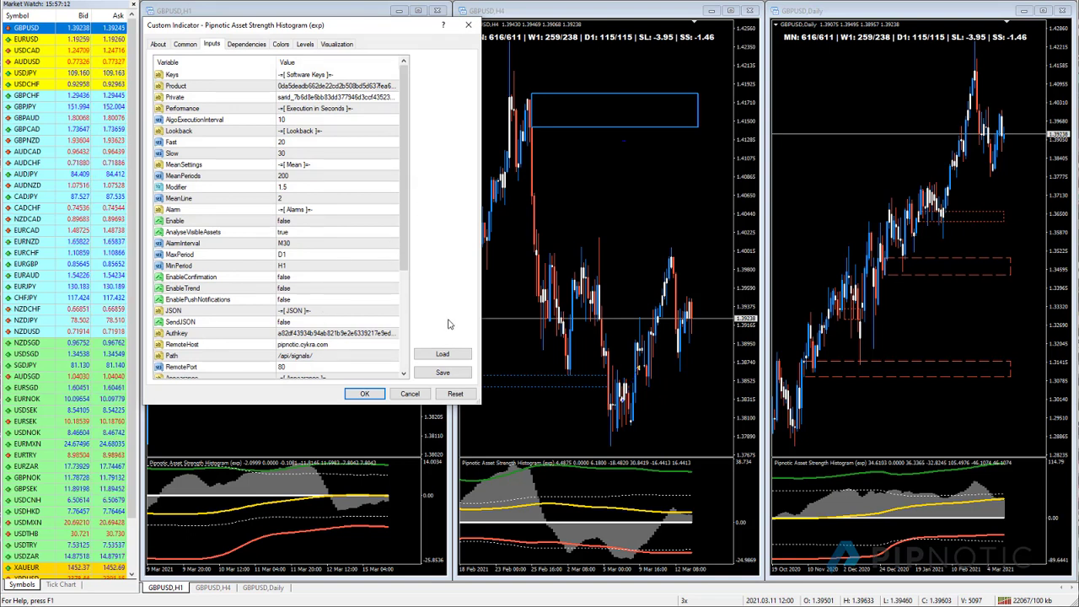
{"action": "left_click", "coordinate": [455, 394]}
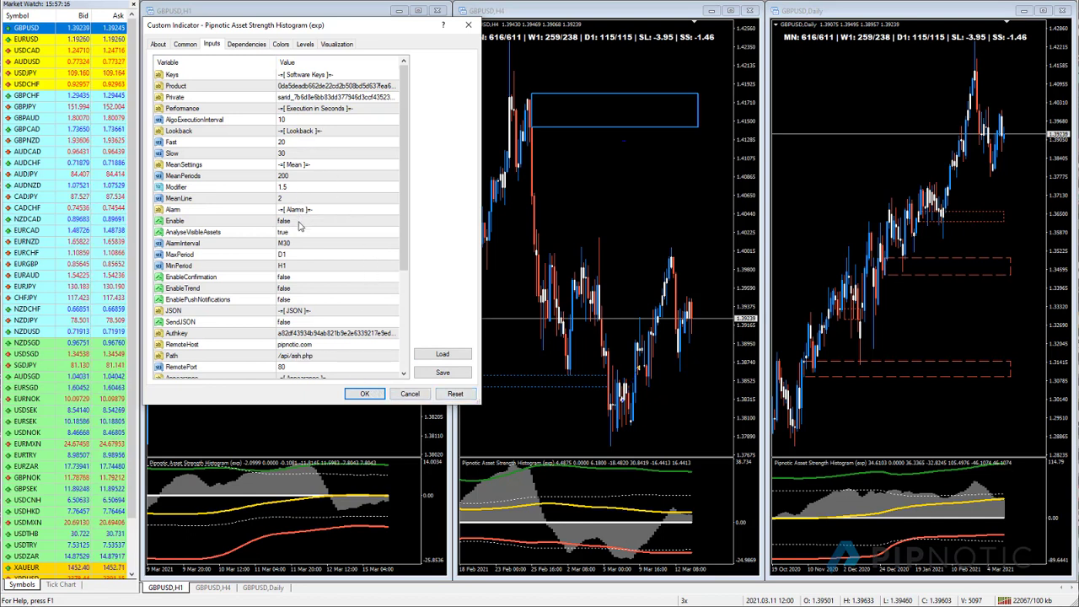
{"action": "left_click", "coordinate": [289, 177]}
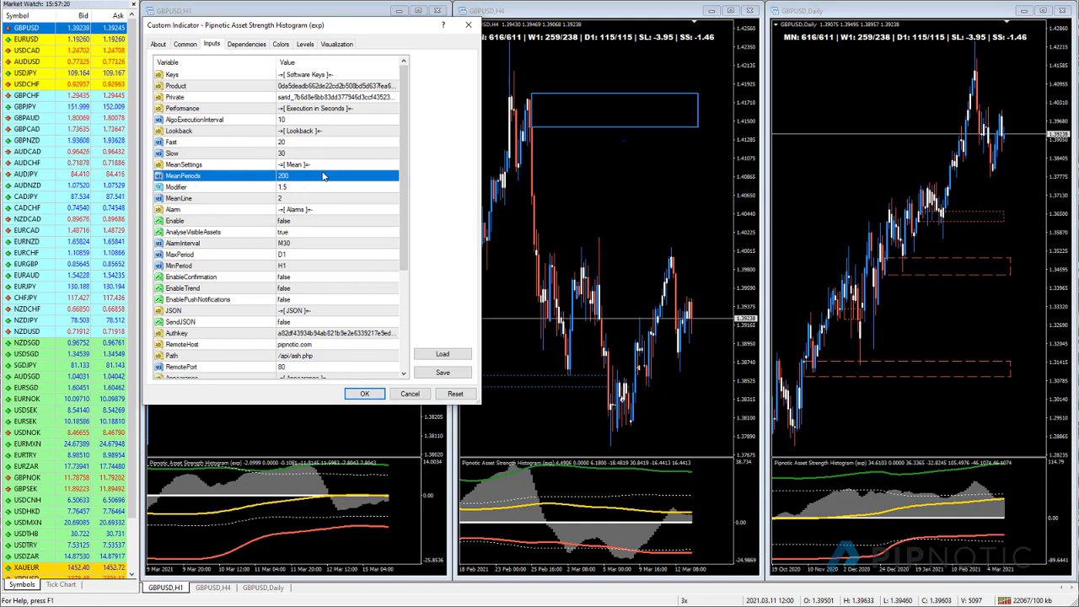
{"action": "left_click", "coordinate": [364, 395]}
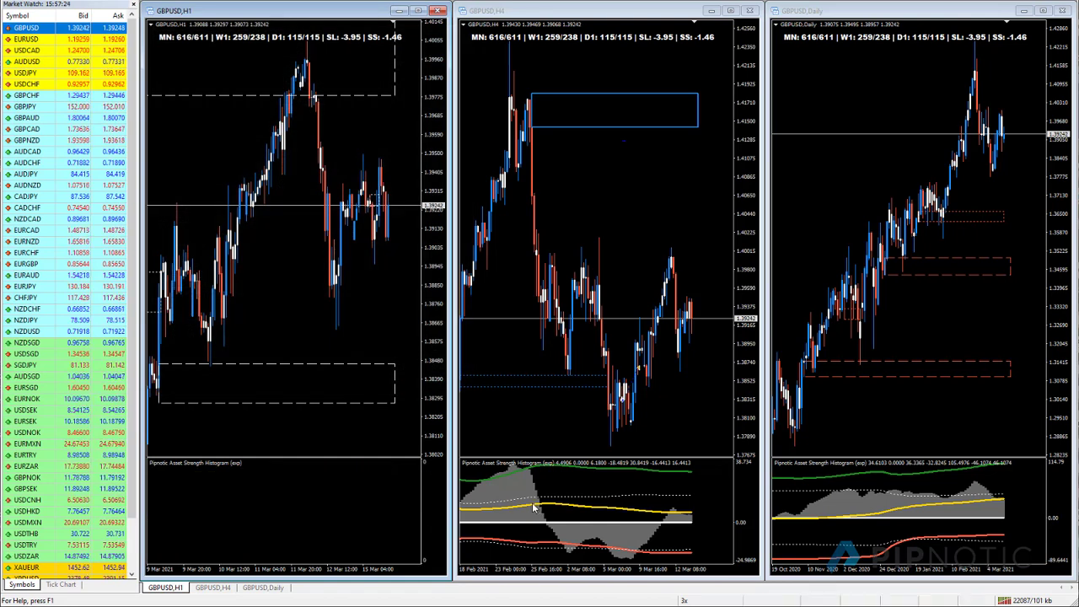
Step: Reset the Asset Strength Histogram's inputs to their defaults on the GBPUSD H4 and Daily charts
{"action": "left_click", "coordinate": [533, 507]}
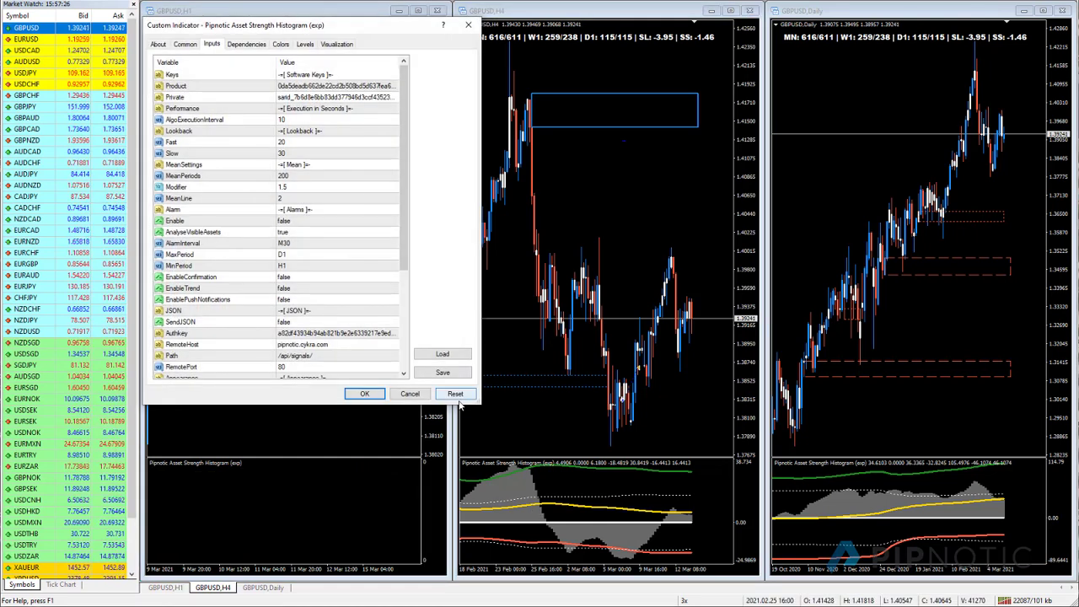
{"action": "left_click", "coordinate": [364, 394]}
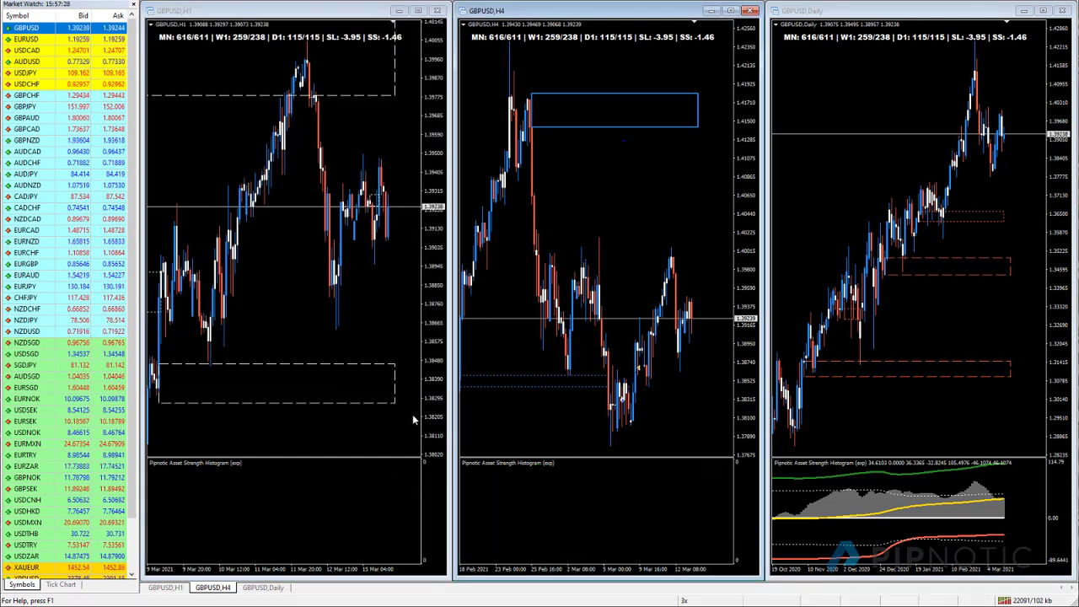
{"action": "double_click", "coordinate": [860, 510]}
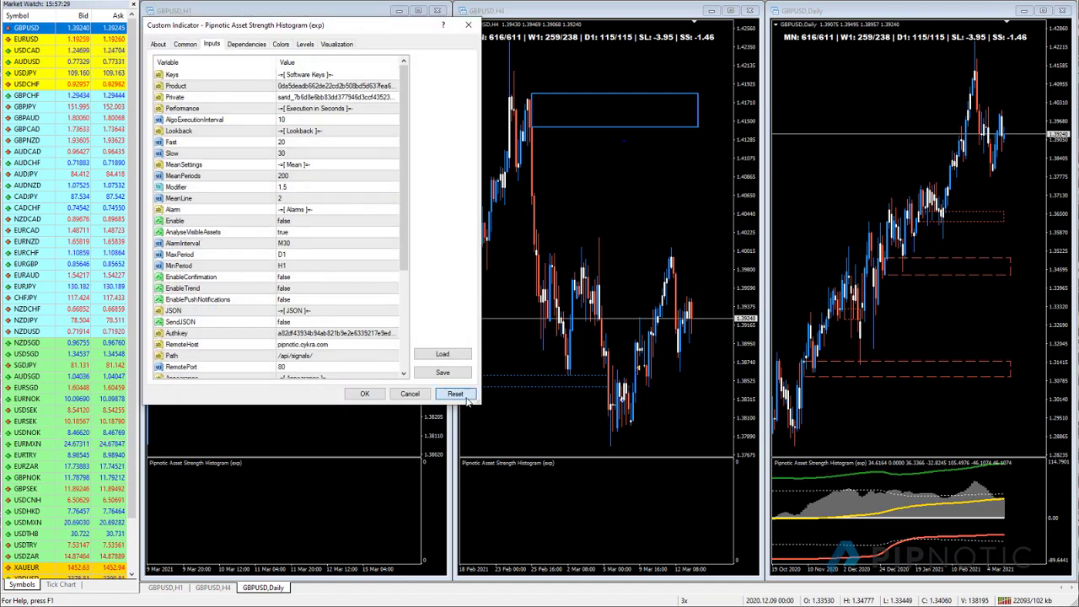
{"action": "left_click", "coordinate": [365, 394]}
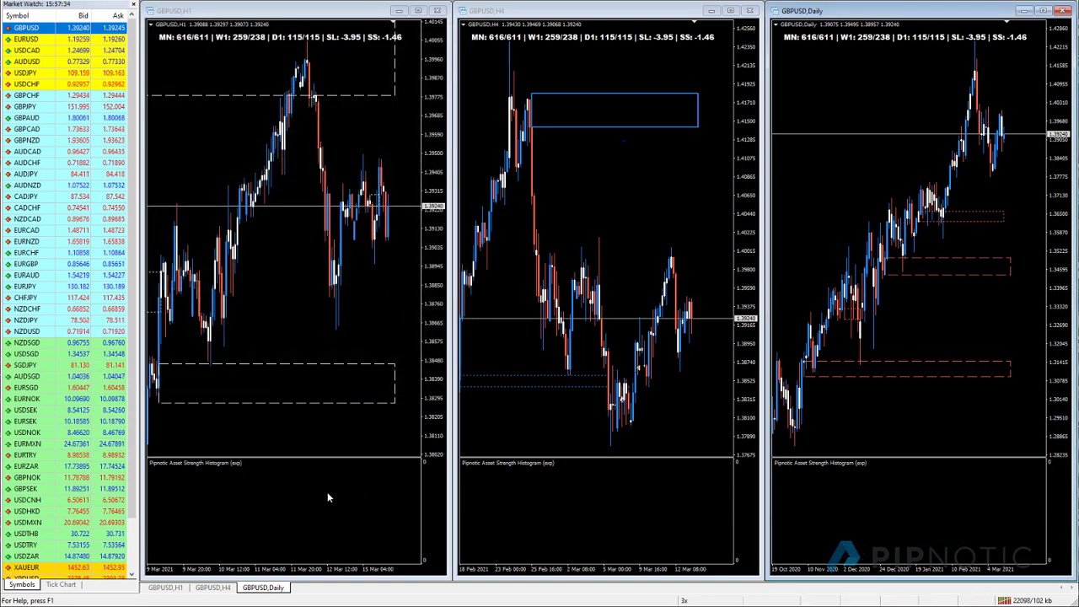
Step: Review the Asset Strength Histogram's inputs on the H1 chart and close the settings without changing them
{"action": "double_click", "coordinate": [277, 512]}
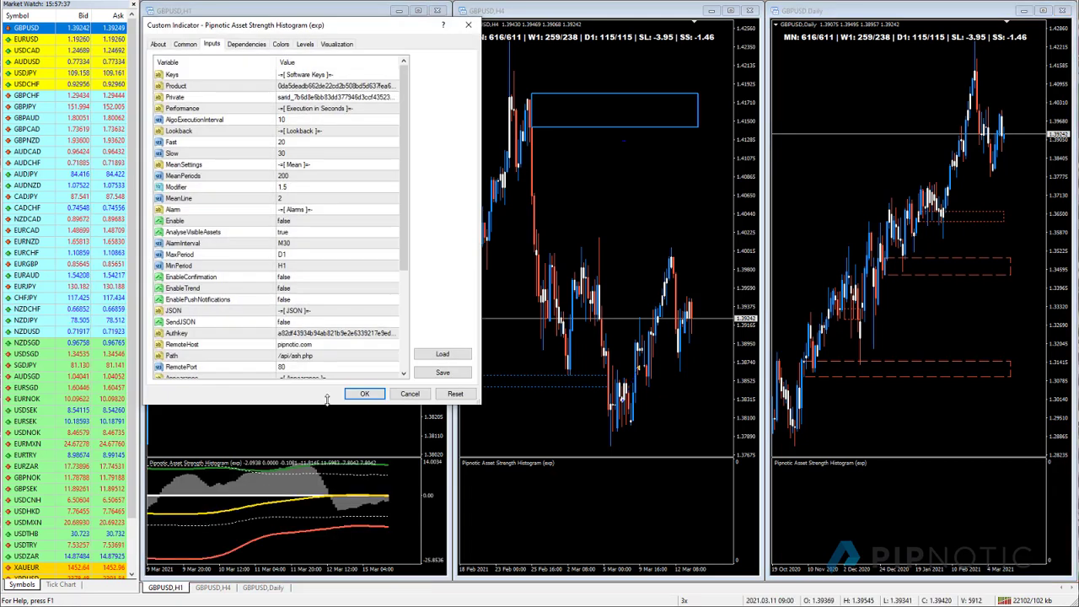
{"action": "scroll", "coordinate": [403, 265], "scroll_direction": "down", "scroll_amount": 1}
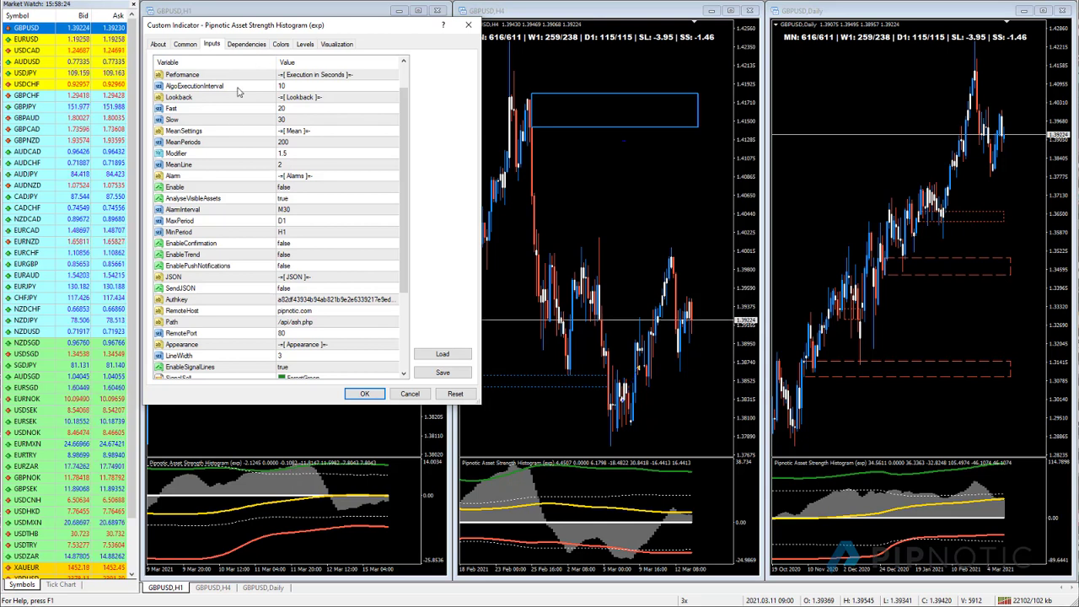
{"action": "left_click", "coordinate": [410, 395]}
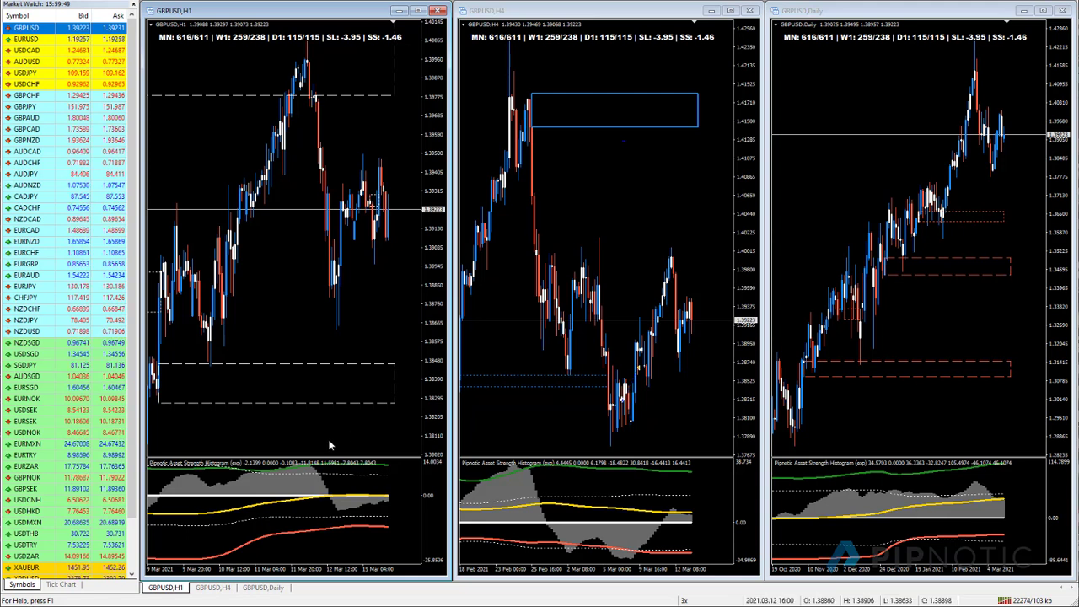
Step: Maximize the GBPUSD Daily chart and place a horizontal line at the February 2021 swing high
{"action": "mouse_move", "coordinate": [283, 487]}
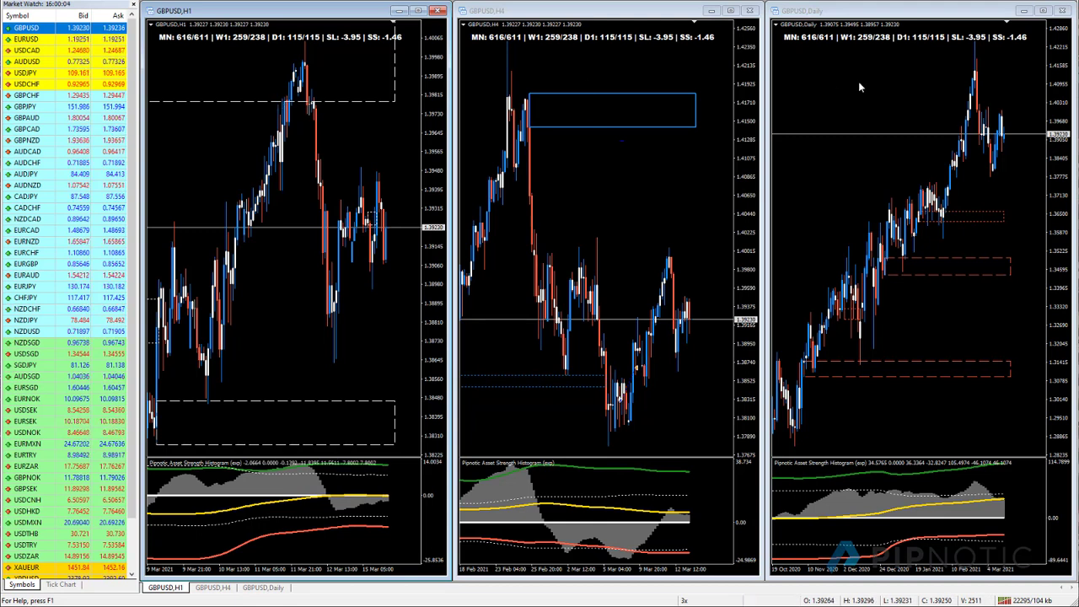
{"action": "left_click", "coordinate": [1045, 10]}
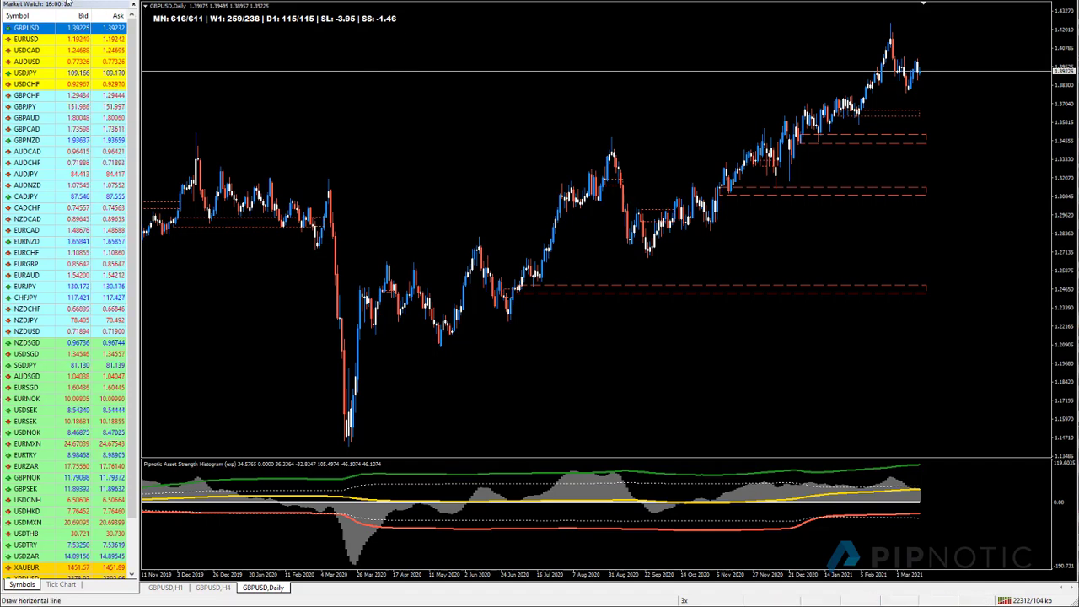
{"action": "left_click", "coordinate": [905, 24]}
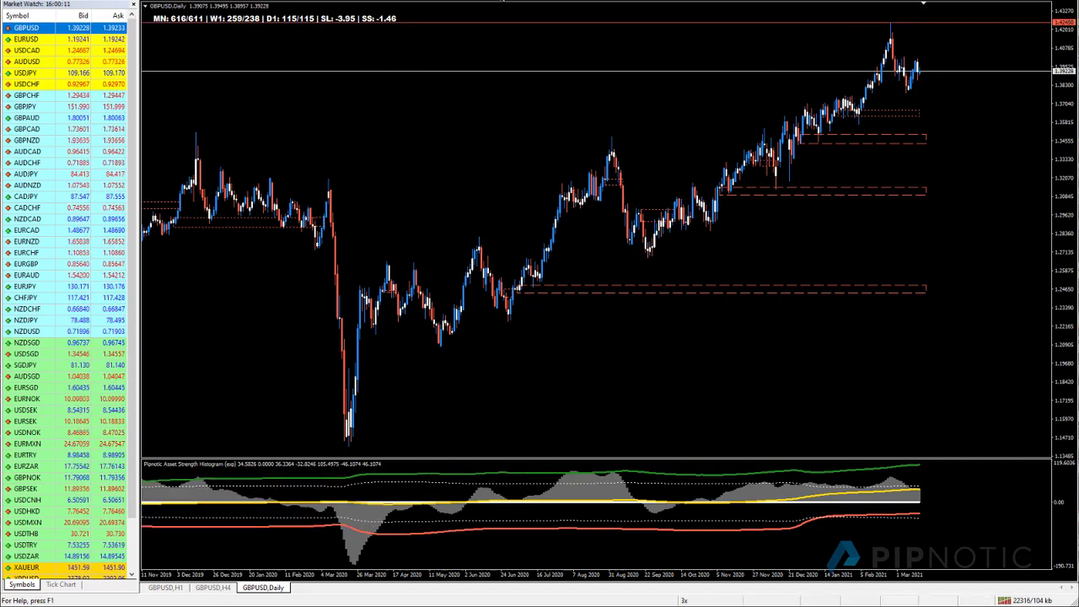
Step: Draw a supply zone at the April 2018 swing high on the Daily chart, from about 1.42805 to 1.44405
{"action": "scroll", "coordinate": [549, 257], "scroll_direction": "up", "scroll_amount": 15}
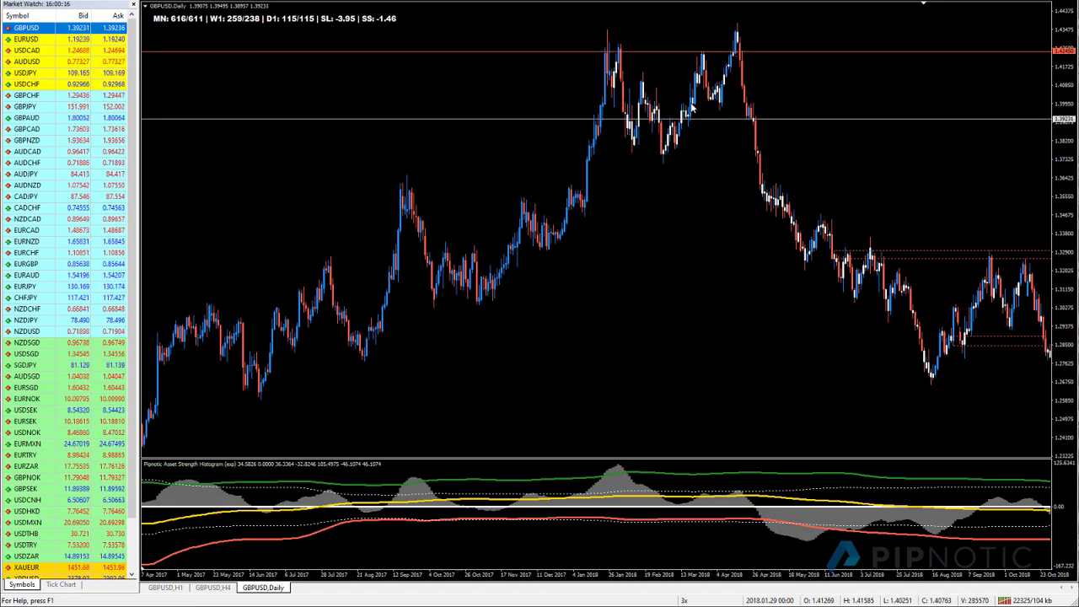
{"action": "scroll", "coordinate": [713, 116], "scroll_direction": "down", "scroll_amount": 5}
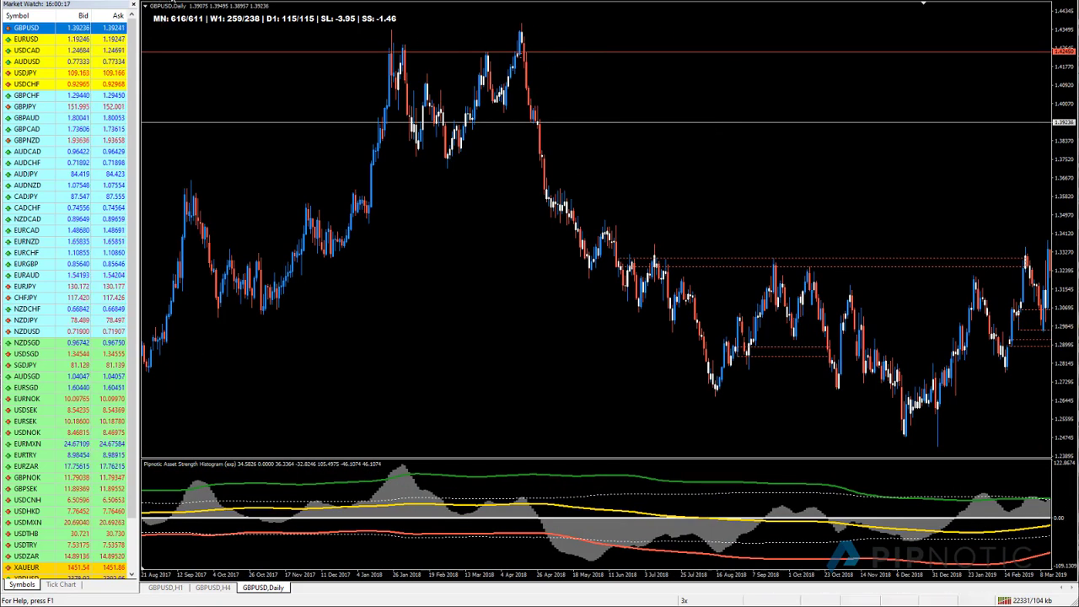
{"action": "left_click_drag", "start_coordinate": [519, 8], "coordinate": [549, 42]}
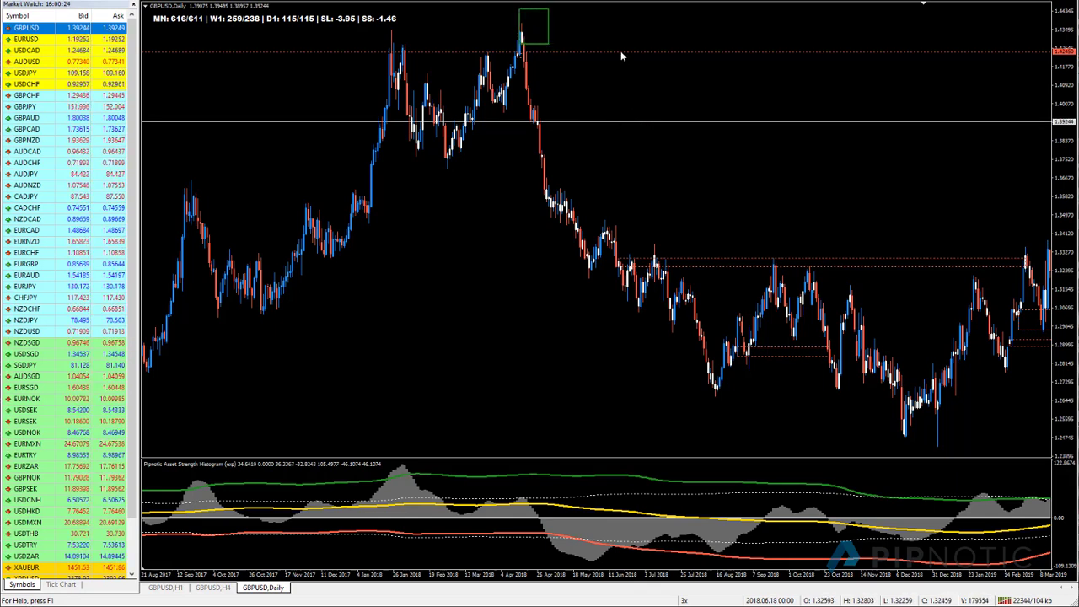
{"action": "scroll", "coordinate": [672, 137], "scroll_direction": "down", "scroll_amount": 15}
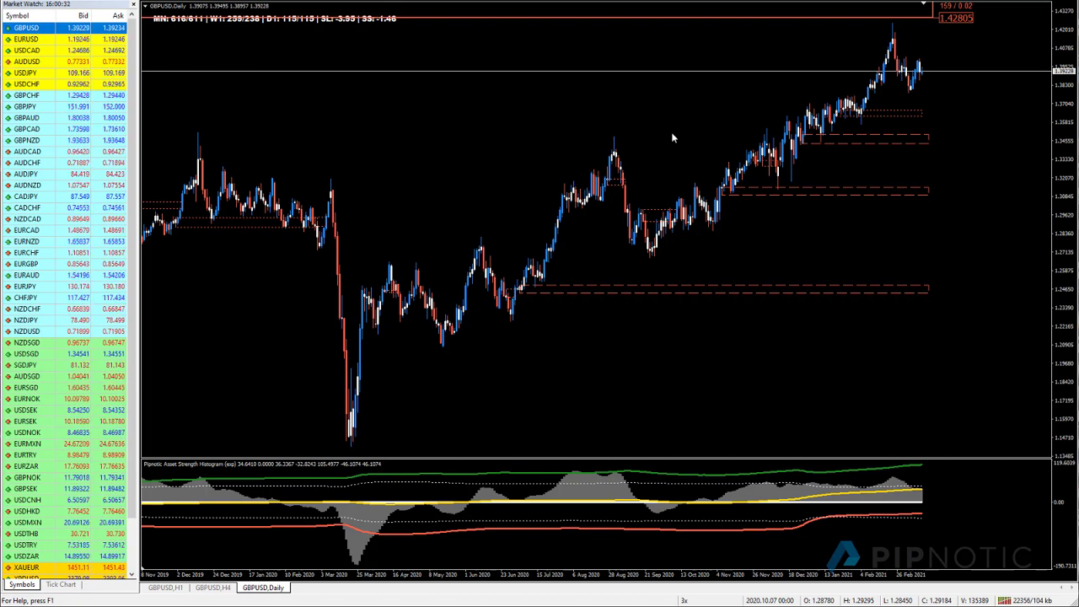
{"action": "left_click_drag", "start_coordinate": [1073, 181], "coordinate": [1076, 250]}
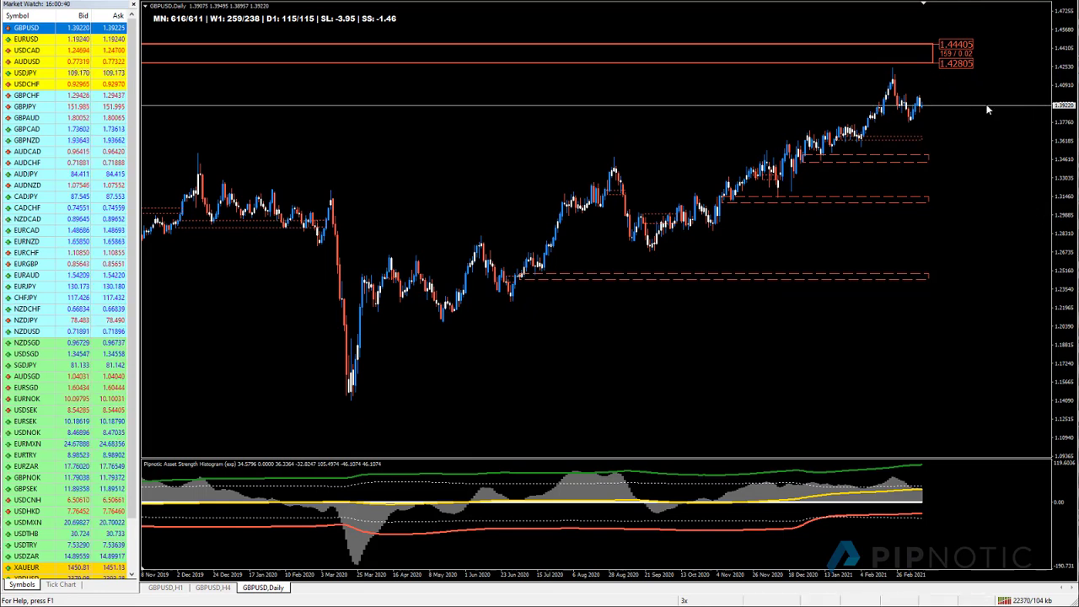
{"action": "left_click_drag", "start_coordinate": [1074, 183], "coordinate": [1058, 25]}
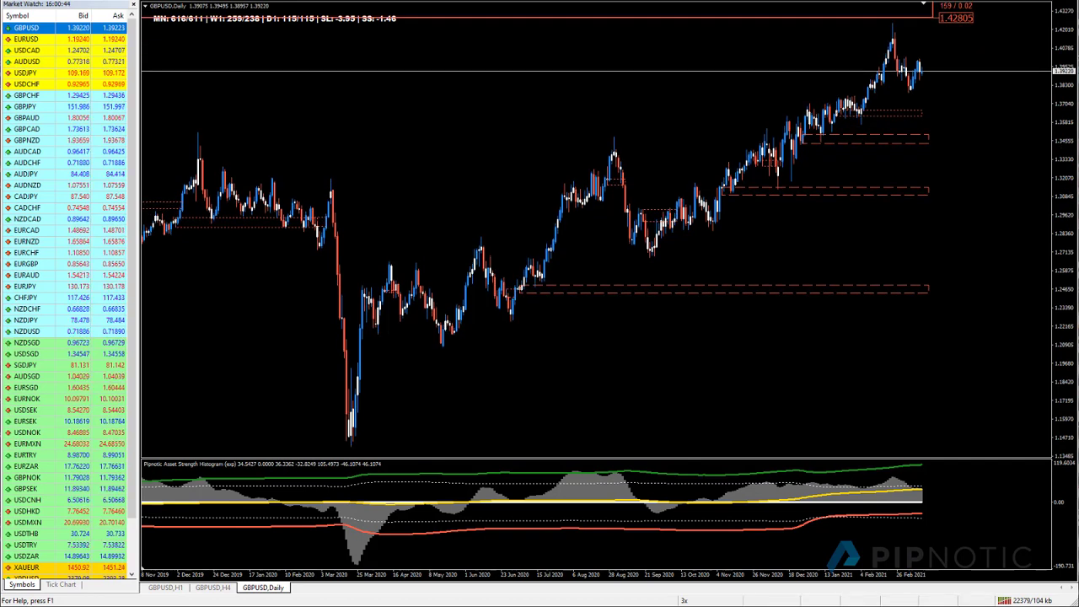
Step: Place a horizontal line at about 1.3657 on the Daily chart, within the decline that follows the April 2018 high
{"action": "left_click_drag", "start_coordinate": [729, 88], "coordinate": [726, 85]}
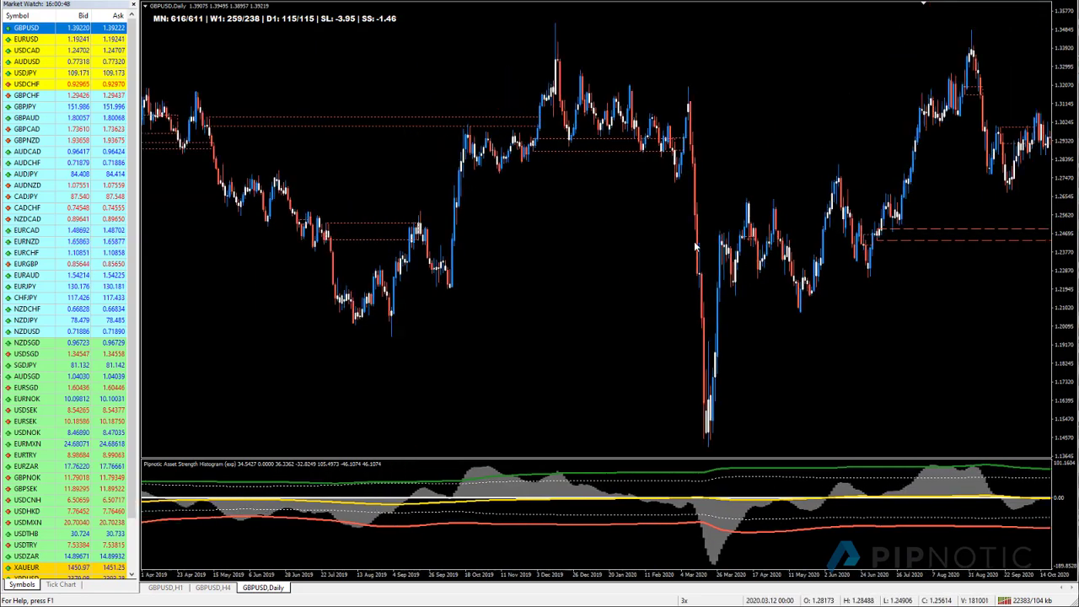
{"action": "scroll", "coordinate": [693, 241], "scroll_direction": "up", "scroll_amount": 3}
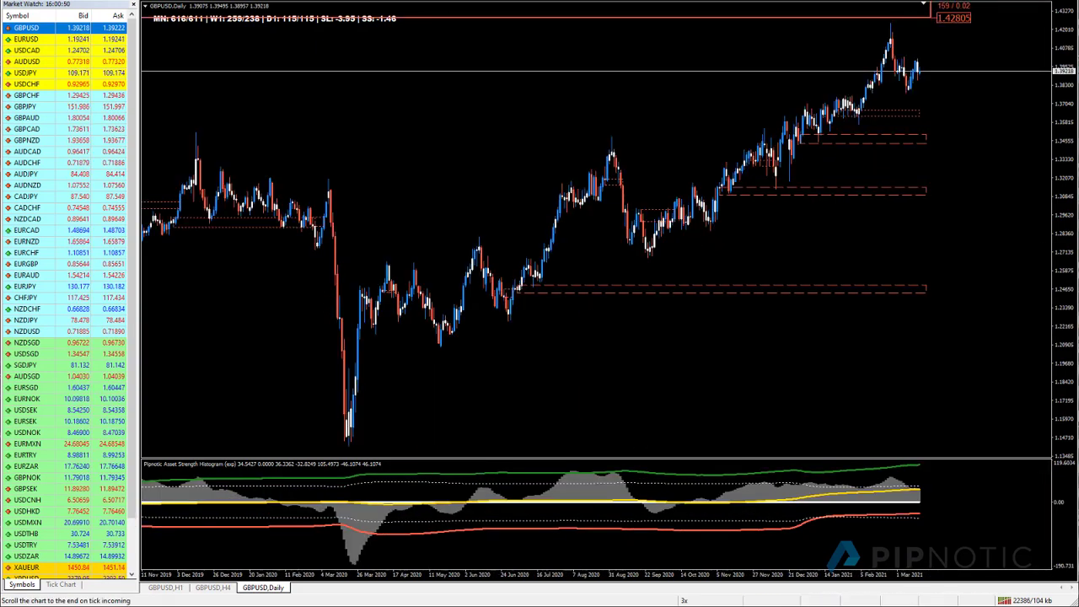
{"action": "scroll", "coordinate": [529, 140], "scroll_direction": "up", "scroll_amount": 10}
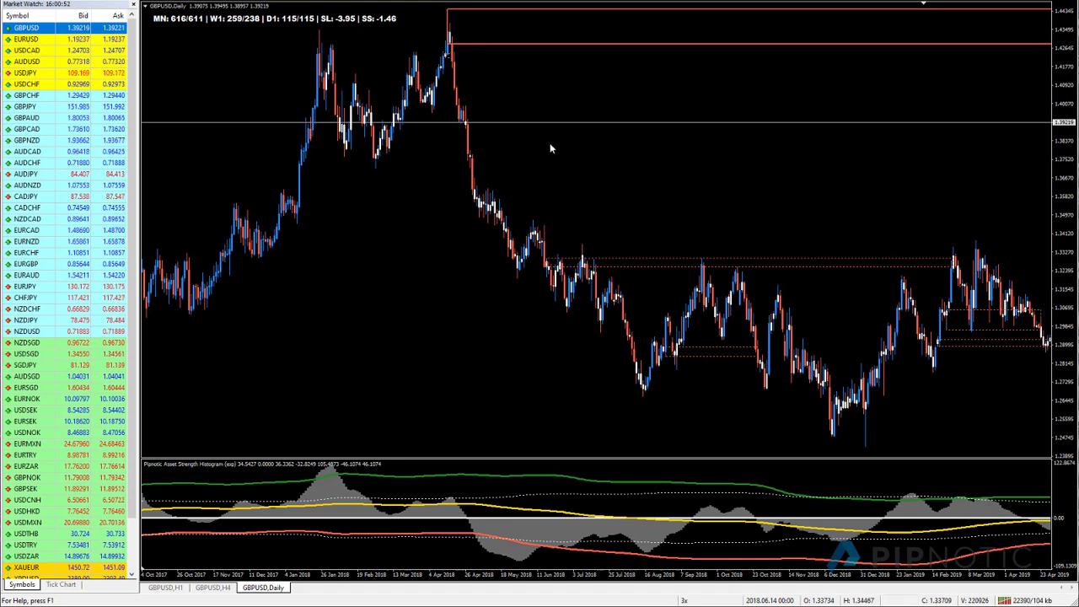
{"action": "scroll", "coordinate": [540, 144], "scroll_direction": "up", "scroll_amount": 5}
{"action": "left_click_drag", "start_coordinate": [1068, 84], "coordinate": [1076, 544]}
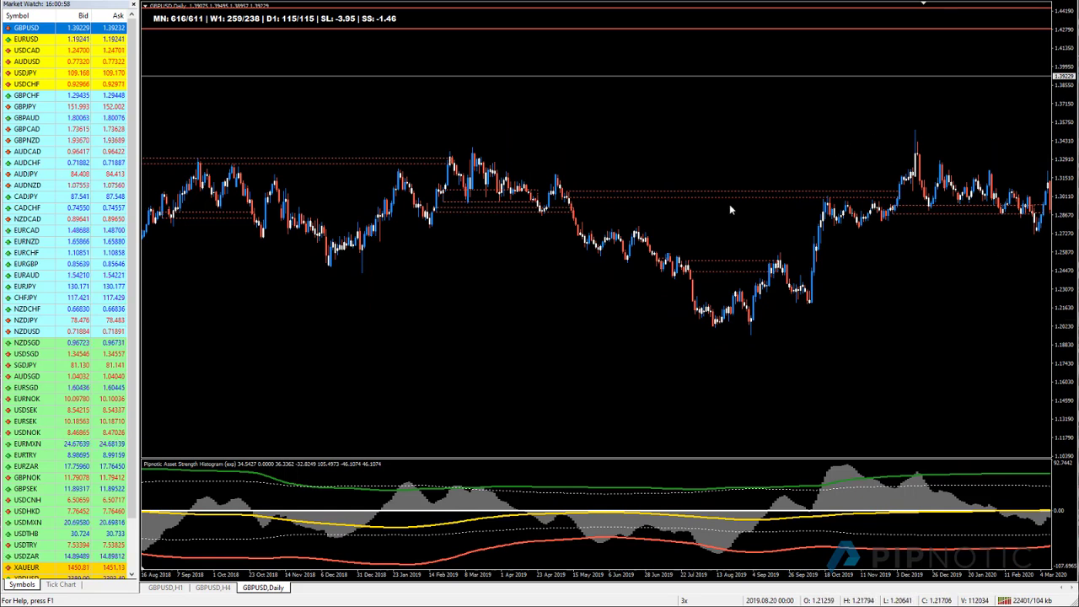
{"action": "scroll", "coordinate": [730, 210], "scroll_direction": "up", "scroll_amount": 8}
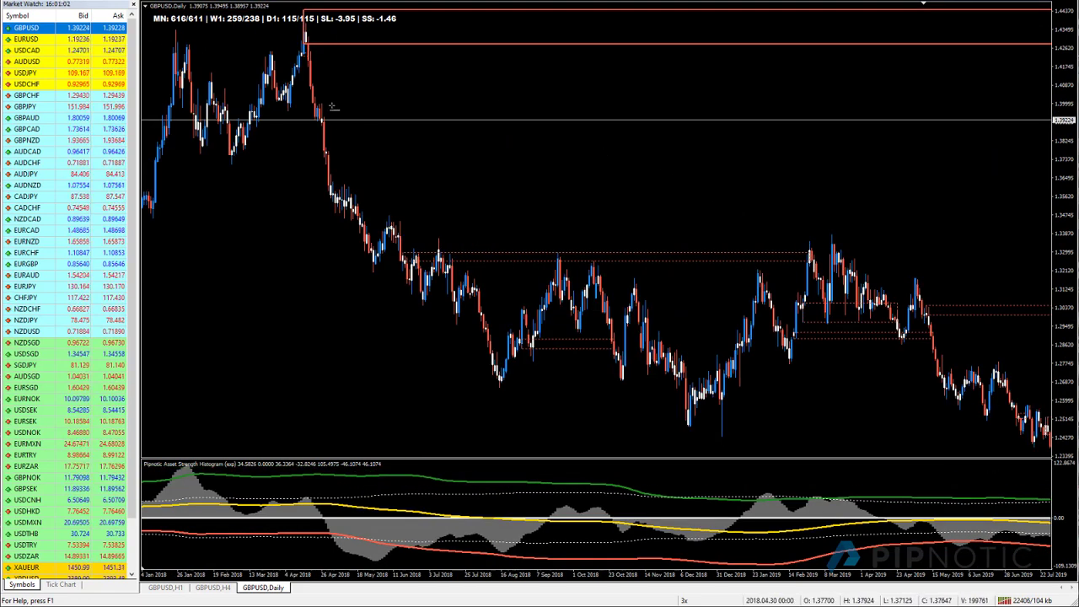
{"action": "scroll", "coordinate": [422, 186], "scroll_direction": "down", "scroll_amount": 8}
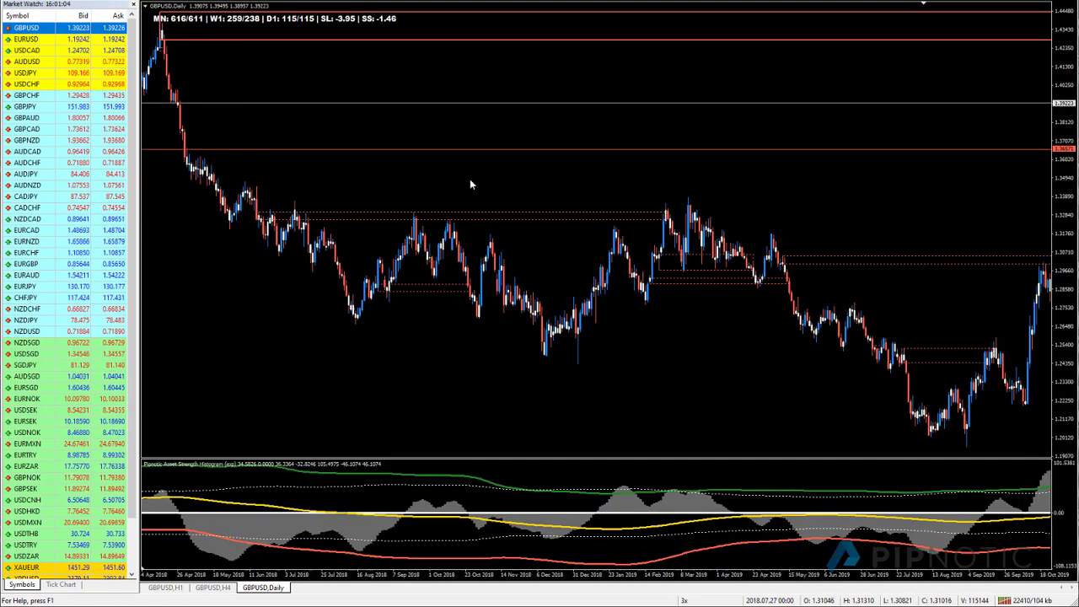
{"action": "scroll", "coordinate": [469, 184], "scroll_direction": "down", "scroll_amount": 8}
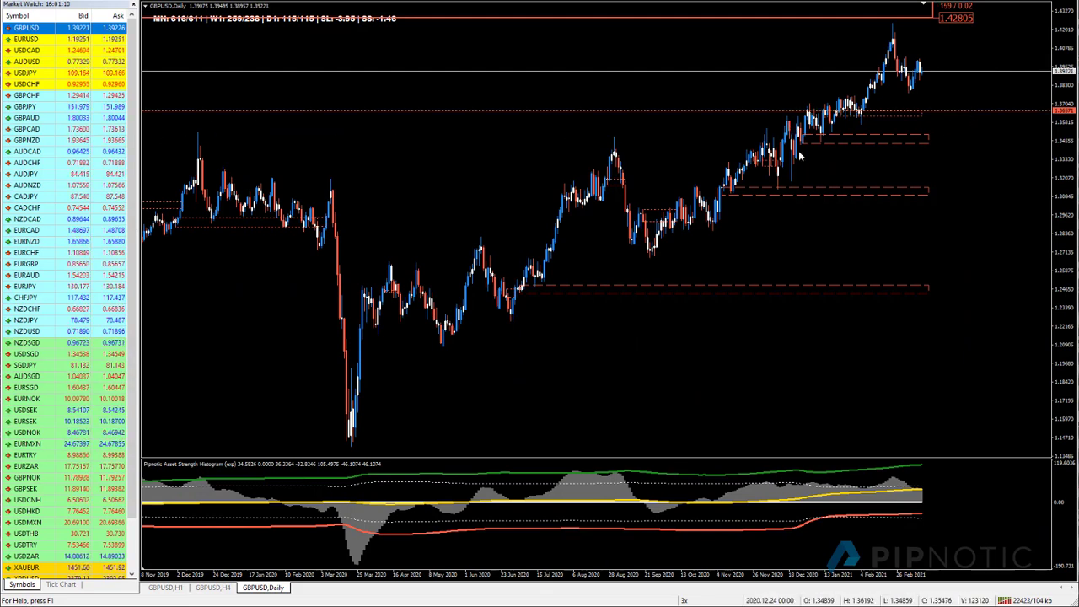
Step: Delete the dotted horizontal line from the GBPUSD Daily chart and return to the most recent candles
{"action": "left_click_drag", "start_coordinate": [956, 111], "coordinate": [923, 25]}
{"action": "scroll", "coordinate": [718, 92], "scroll_direction": "up", "scroll_amount": 15}
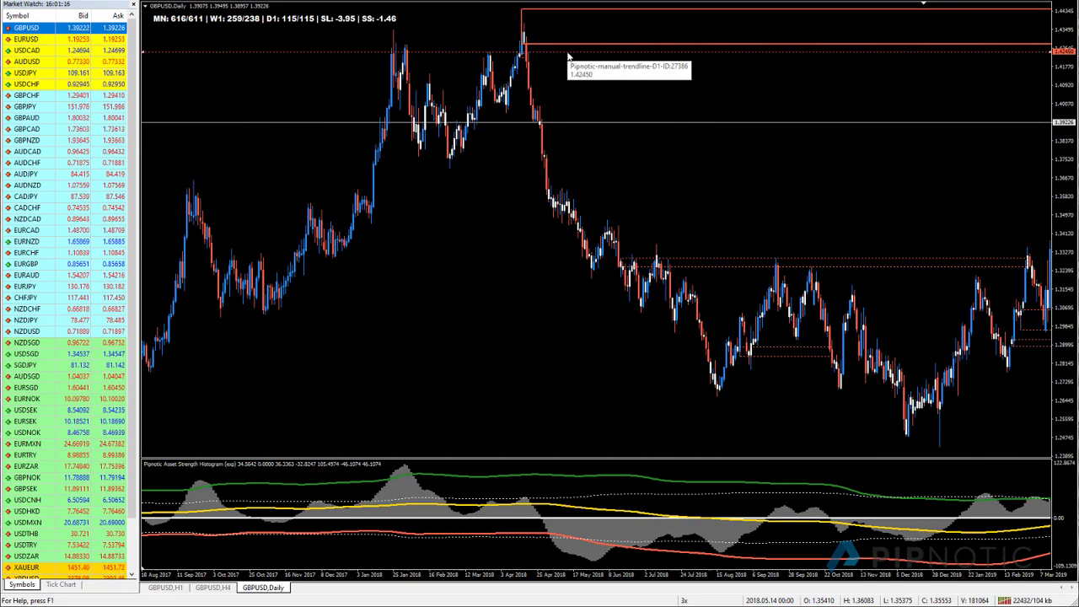
{"action": "key", "text": "Delete"}
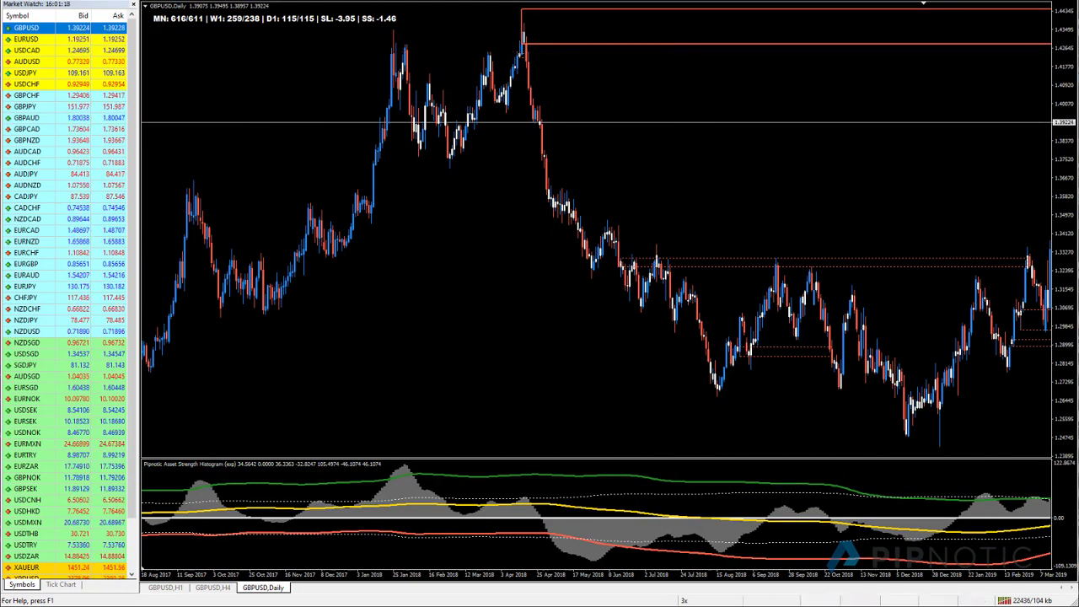
{"action": "key", "text": "End"}
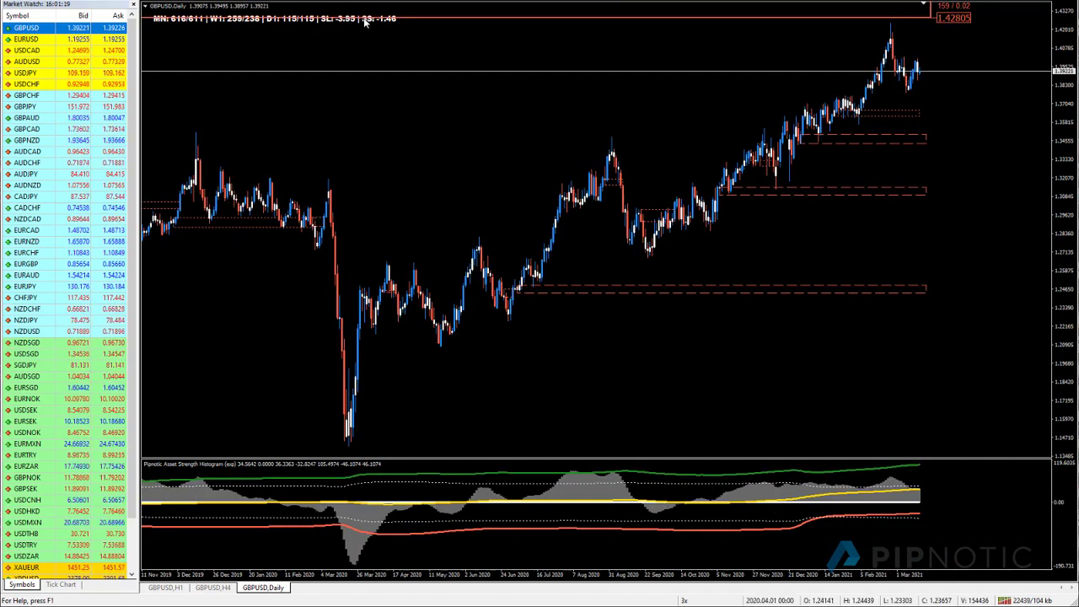
Step: Switch the tiled H1, H4 and Daily charts to EURUSD and maximize the Daily chart
{"action": "key", "text": "alt+r"}
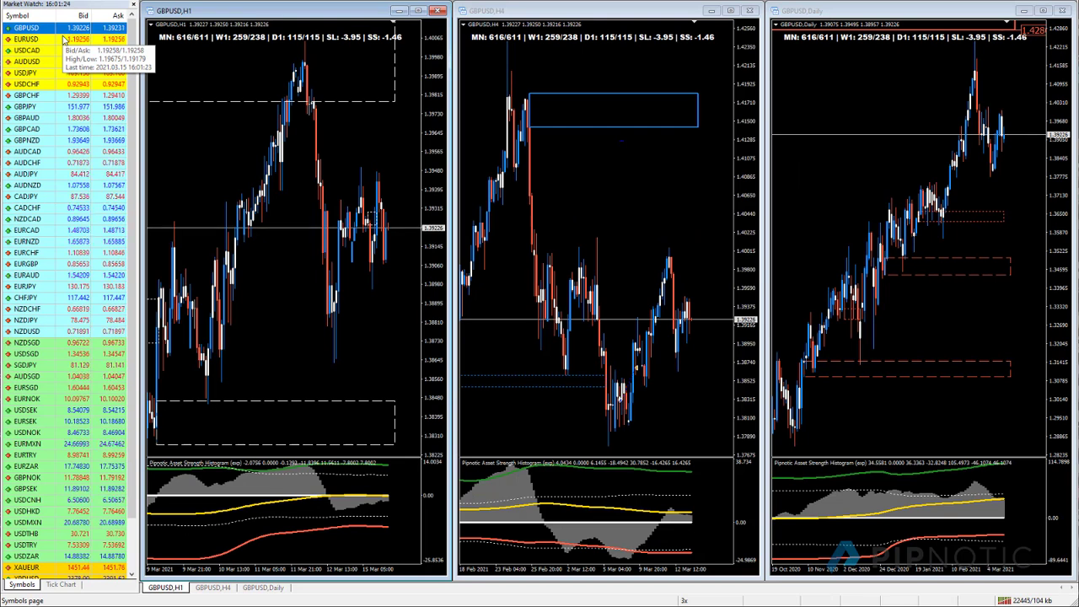
{"action": "left_click", "coordinate": [65, 39]}
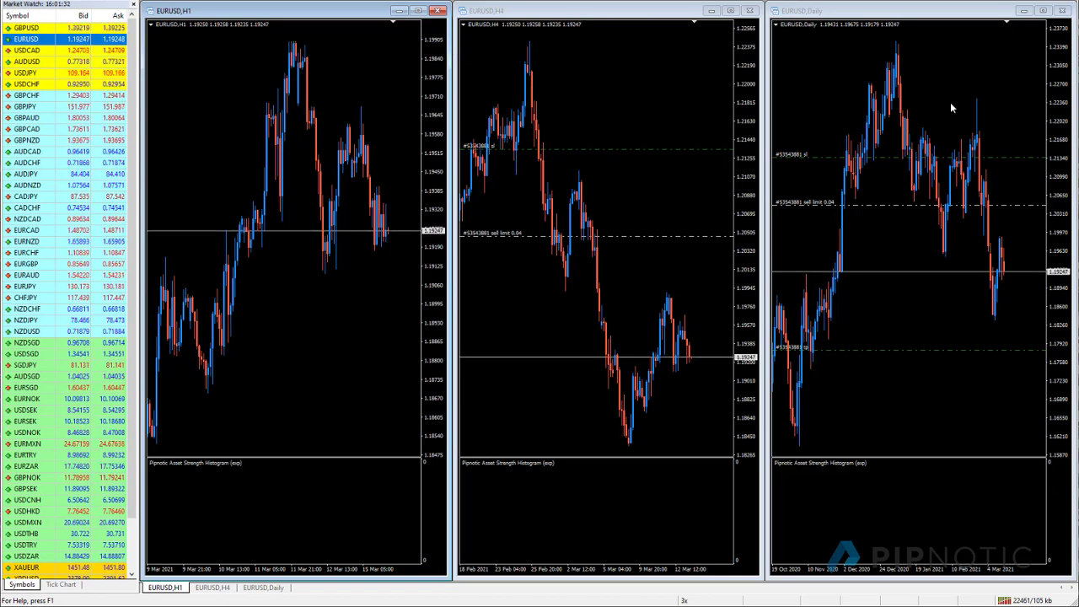
{"action": "left_click", "coordinate": [1043, 10]}
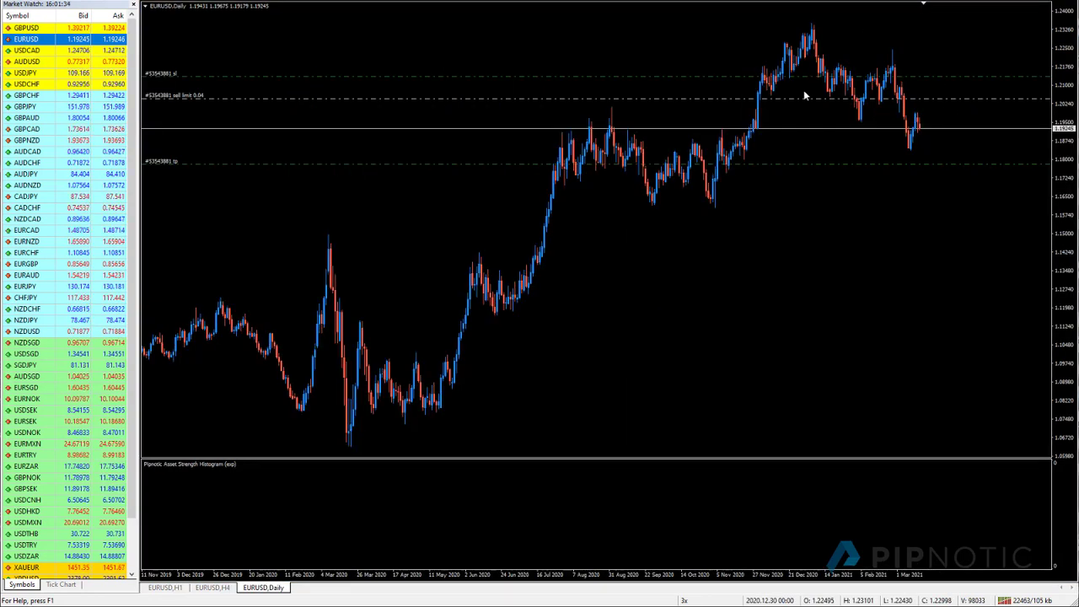
Step: Draw a zone from the early February 2021 base on the EURUSD Daily chart, from about 1.20198 to 1.20509
{"action": "key", "text": "plus"}
{"action": "key", "text": "plus"}
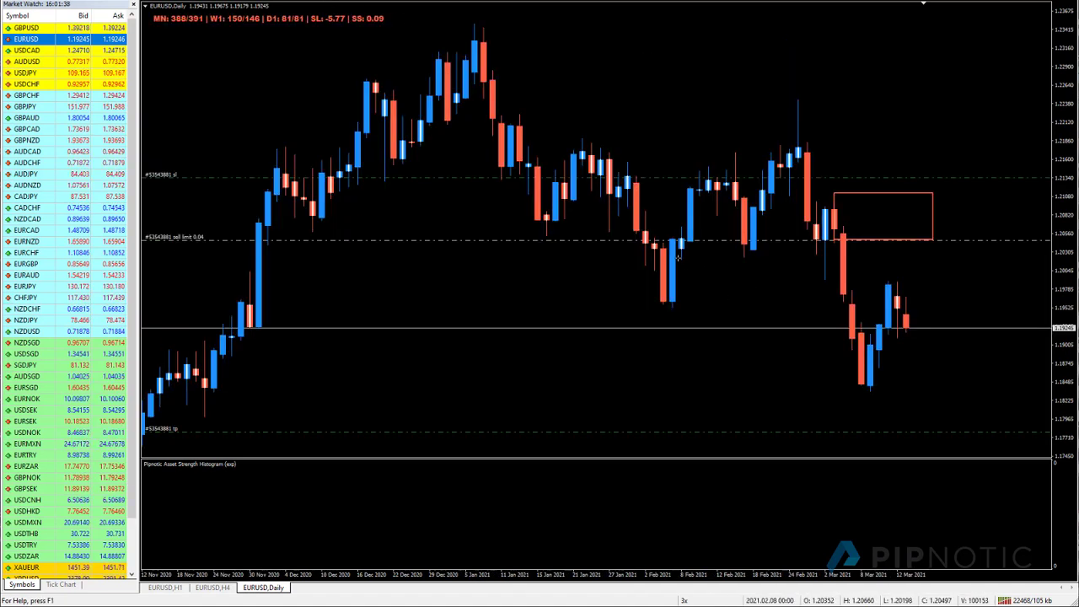
{"action": "left_click_drag", "start_coordinate": [680, 258], "coordinate": [743, 242]}
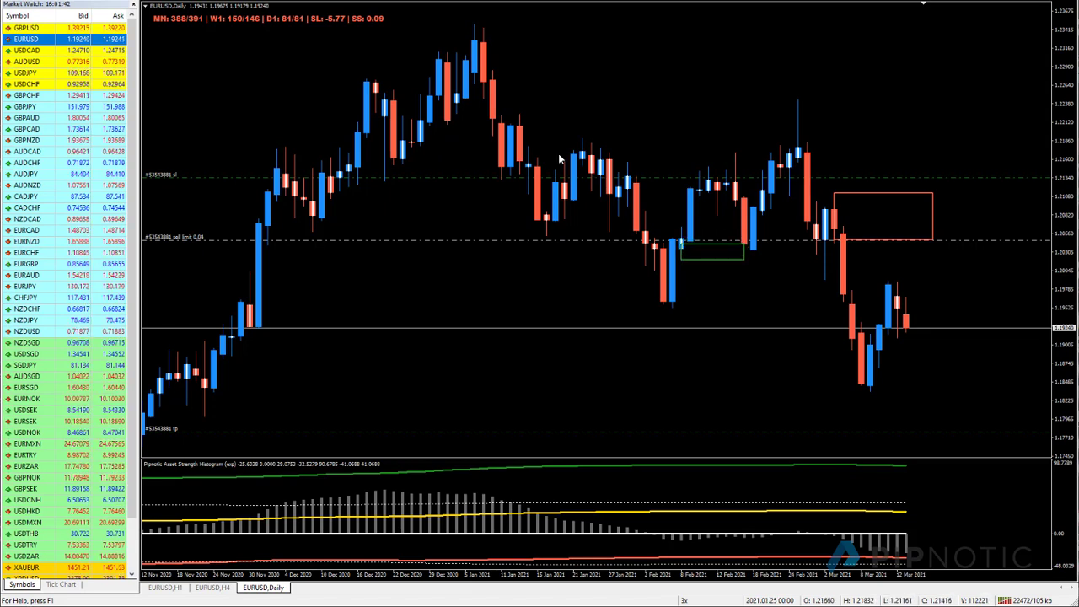
{"action": "double_click", "coordinate": [685, 254]}
{"action": "left_click_drag", "start_coordinate": [682, 246], "coordinate": [679, 239]}
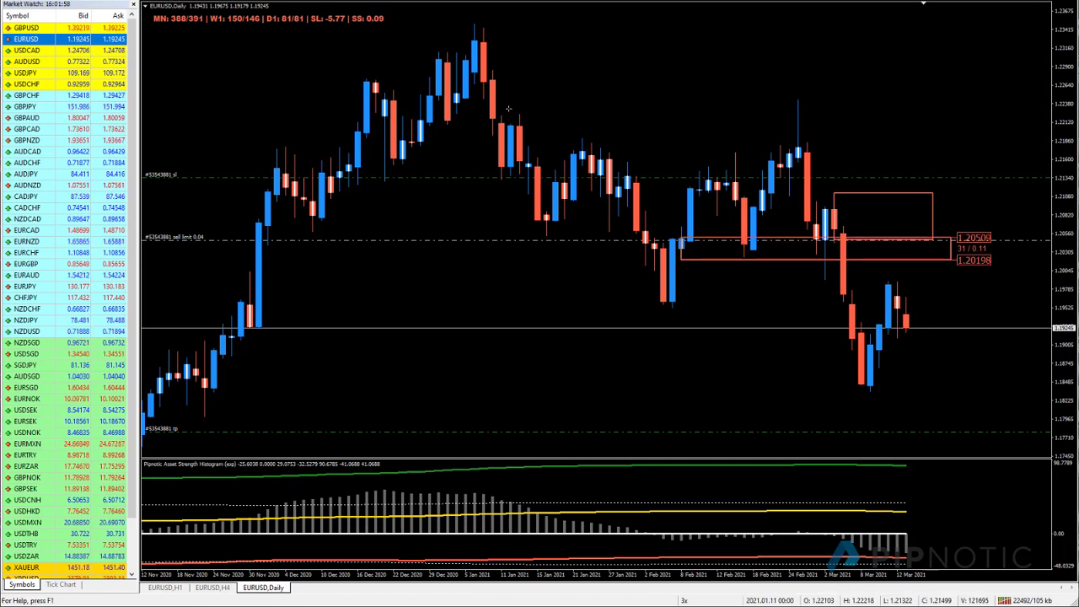
{"action": "left_click_drag", "start_coordinate": [593, 116], "coordinate": [608, 153]}
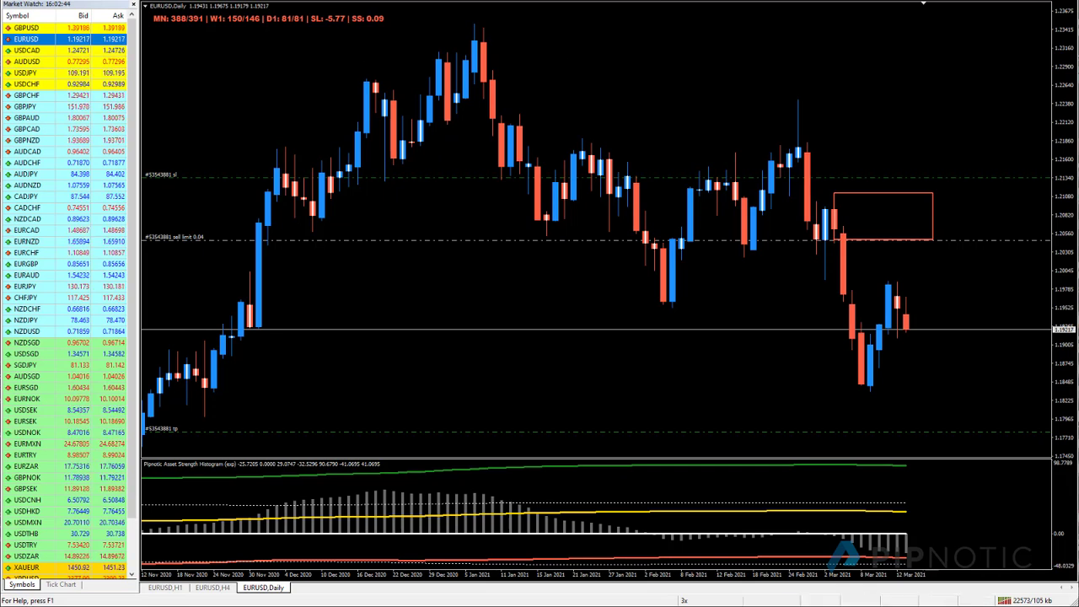
Step: Check the ShowConsumedSupplyAndDemand input of the Supply and Demand indicator on the EURUSD Daily chart and close the settings without changes
{"action": "key", "text": "minus"}
{"action": "right_click", "coordinate": [442, 34]}
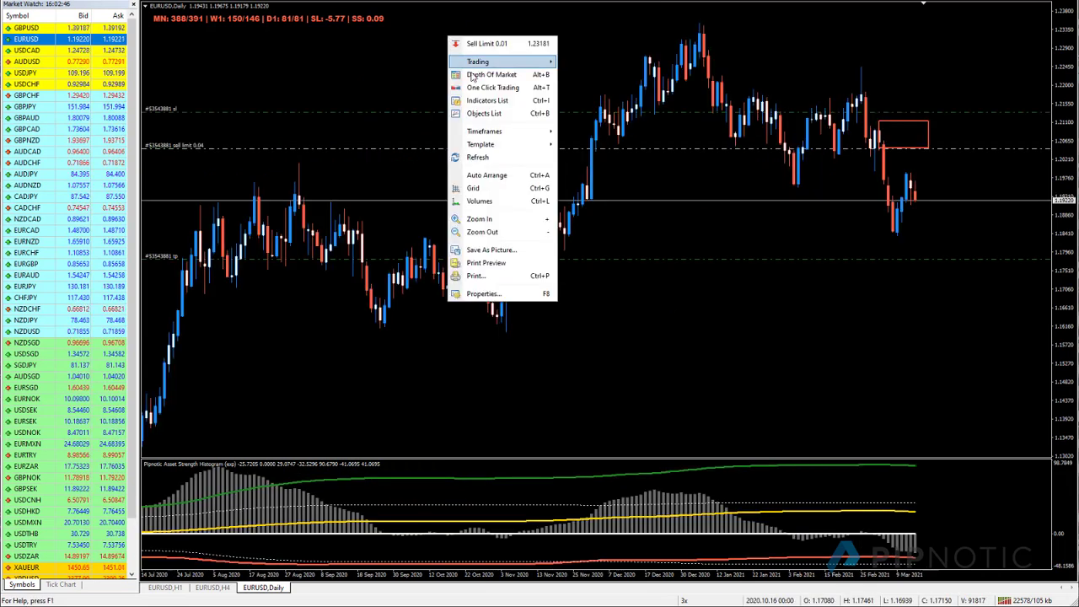
{"action": "left_click", "coordinate": [462, 97]}
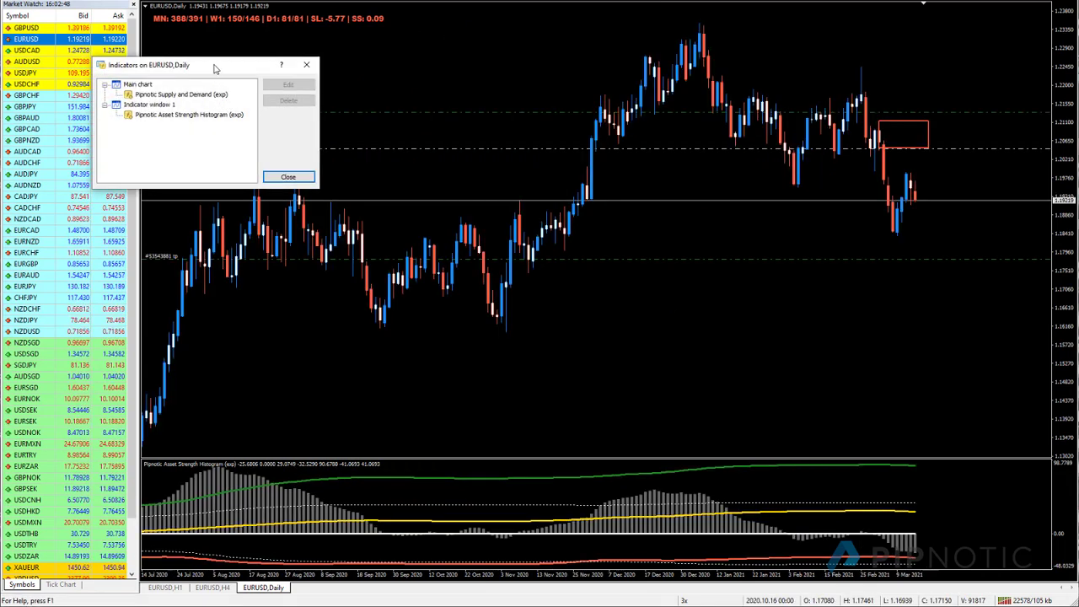
{"action": "left_click_drag", "start_coordinate": [216, 68], "coordinate": [521, 67]}
{"action": "left_click", "coordinate": [506, 97]}
{"action": "double_click", "coordinate": [506, 96]}
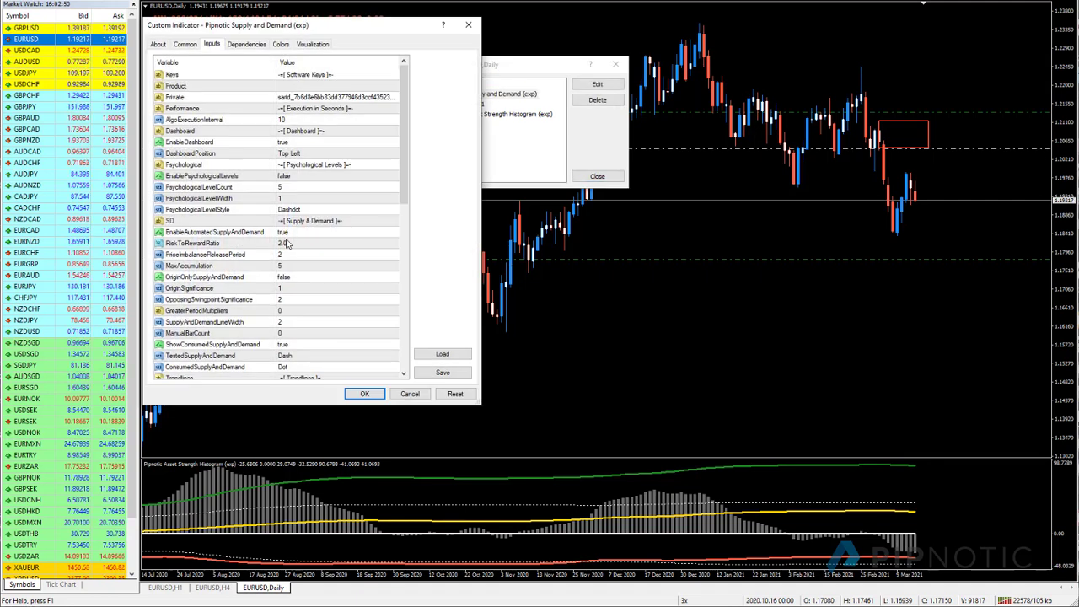
{"action": "left_click", "coordinate": [246, 347]}
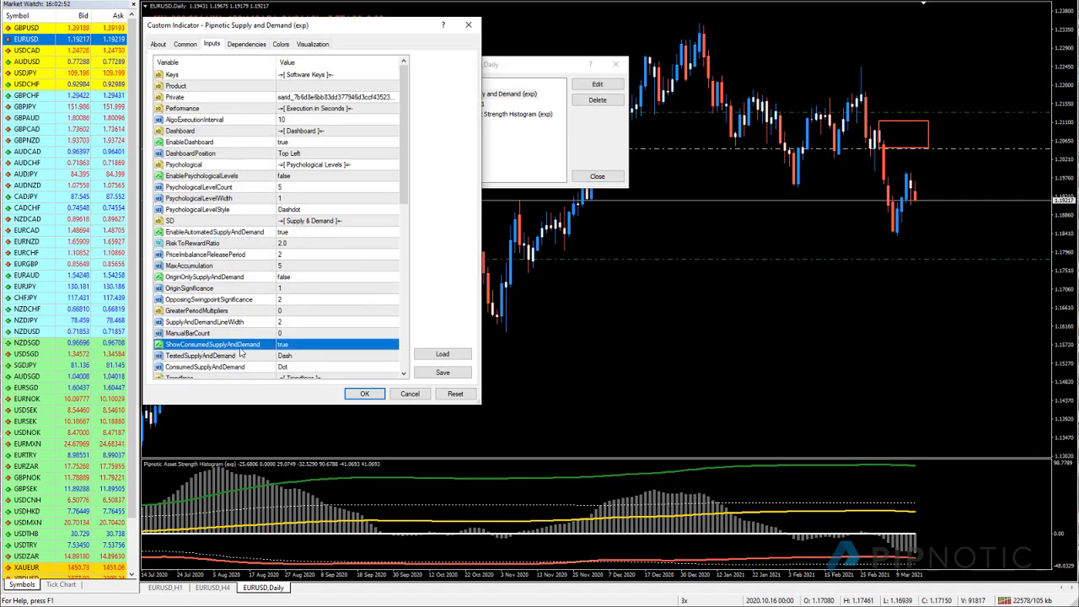
{"action": "left_click", "coordinate": [408, 394]}
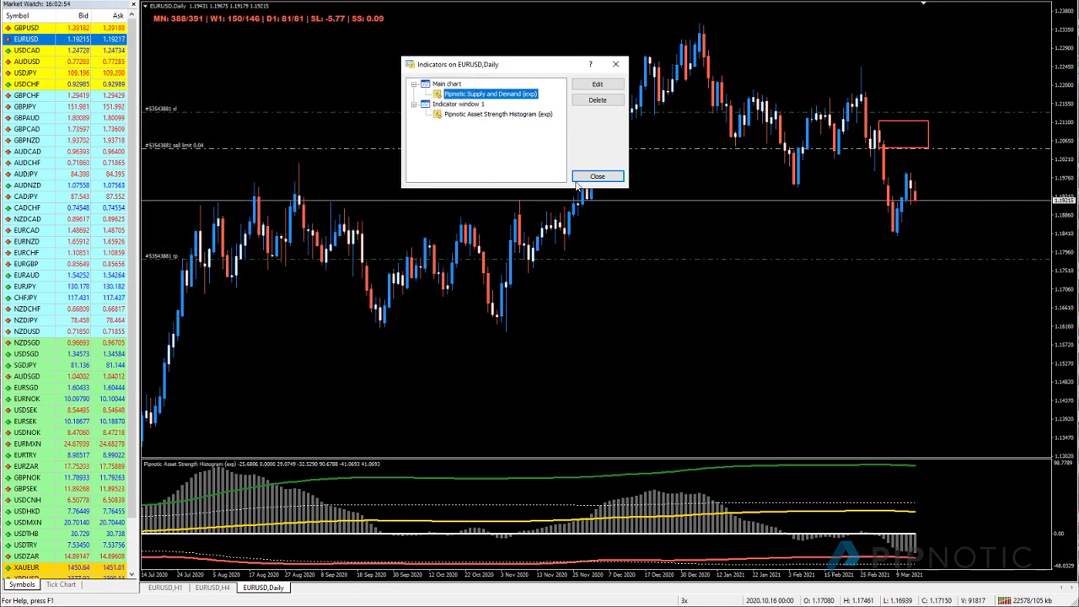
{"action": "left_click", "coordinate": [590, 177]}
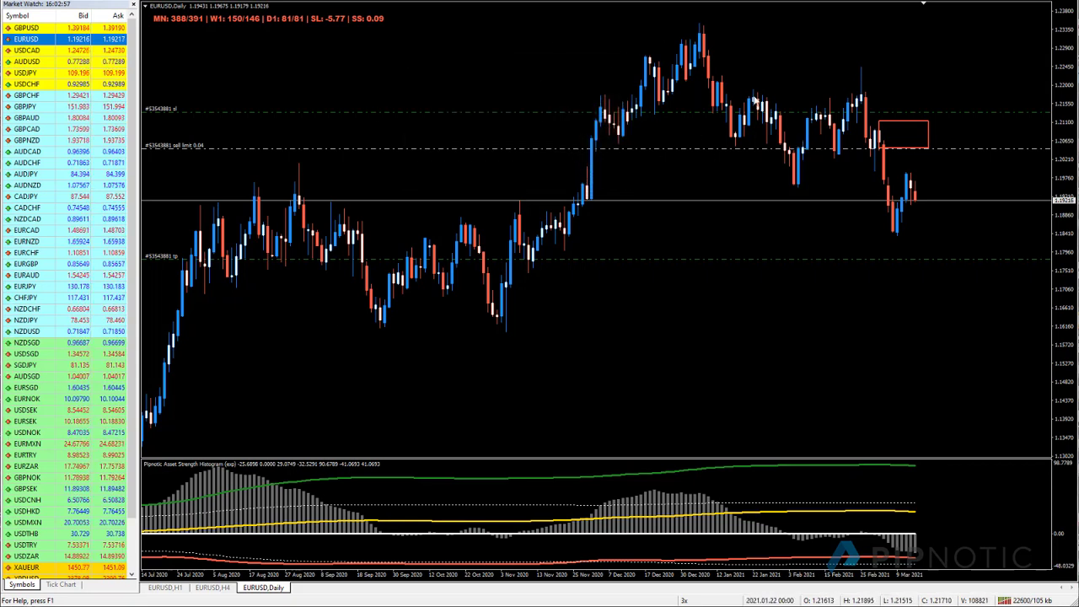
Step: Compare the supply and demand zones on the EURUSD H4 and H1 charts and return to H4
{"action": "left_click", "coordinate": [205, 587]}
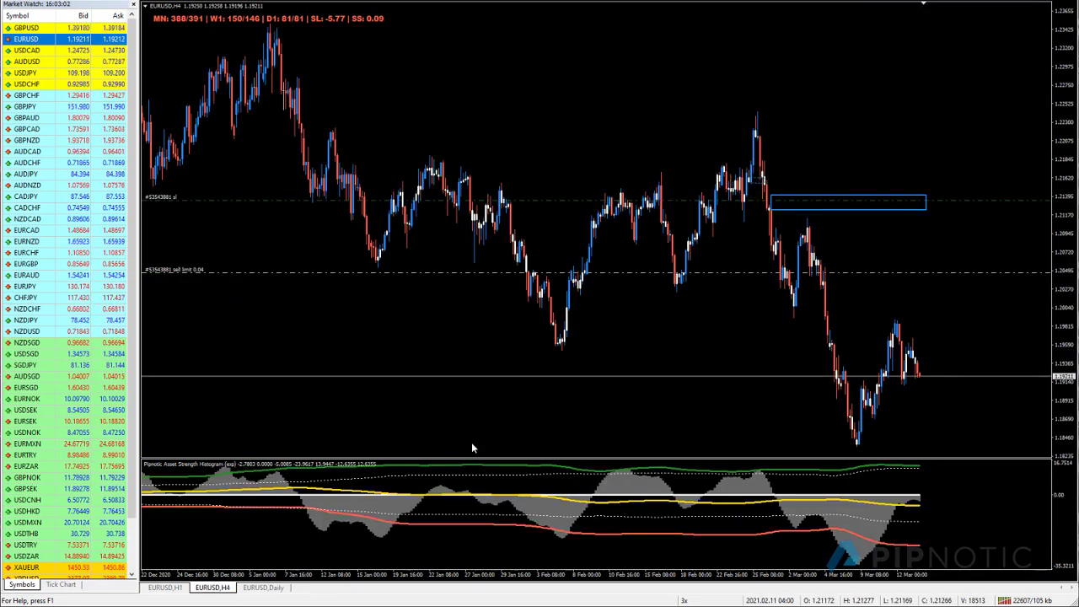
{"action": "left_click", "coordinate": [165, 587]}
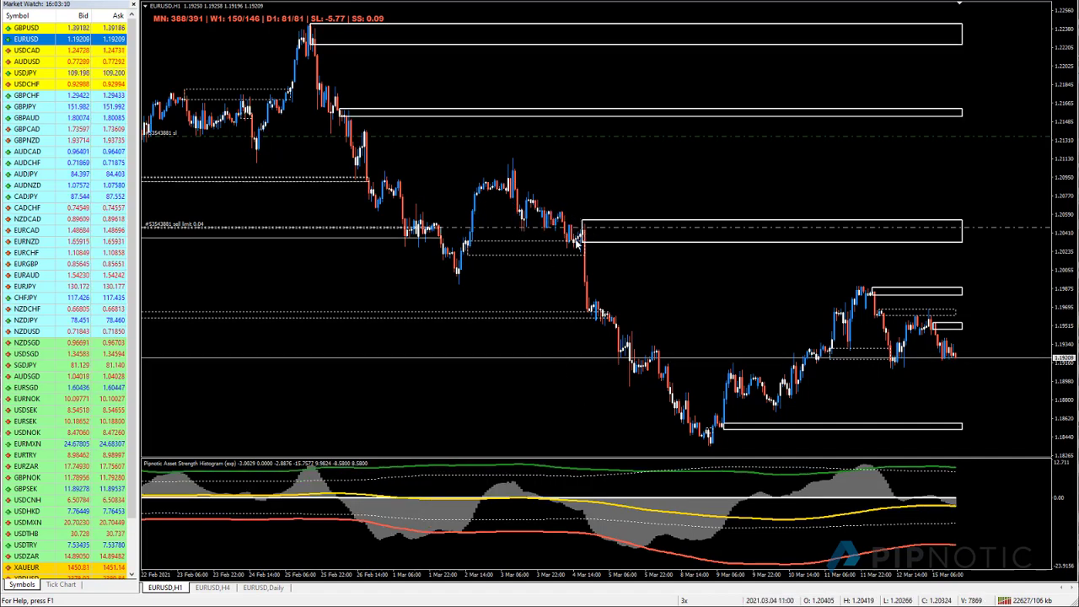
{"action": "left_click", "coordinate": [211, 588]}
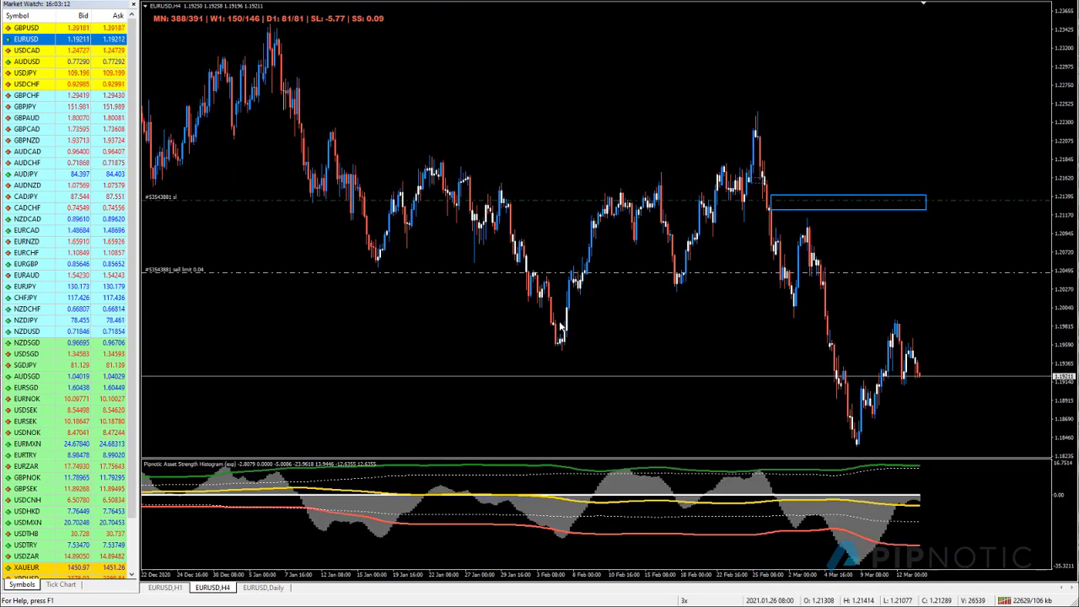
Step: Review the Supply and Demand indicator's inputs on the EURUSD H4 chart and close the settings without changing them
{"action": "right_click", "coordinate": [597, 77]}
{"action": "left_click", "coordinate": [628, 142]}
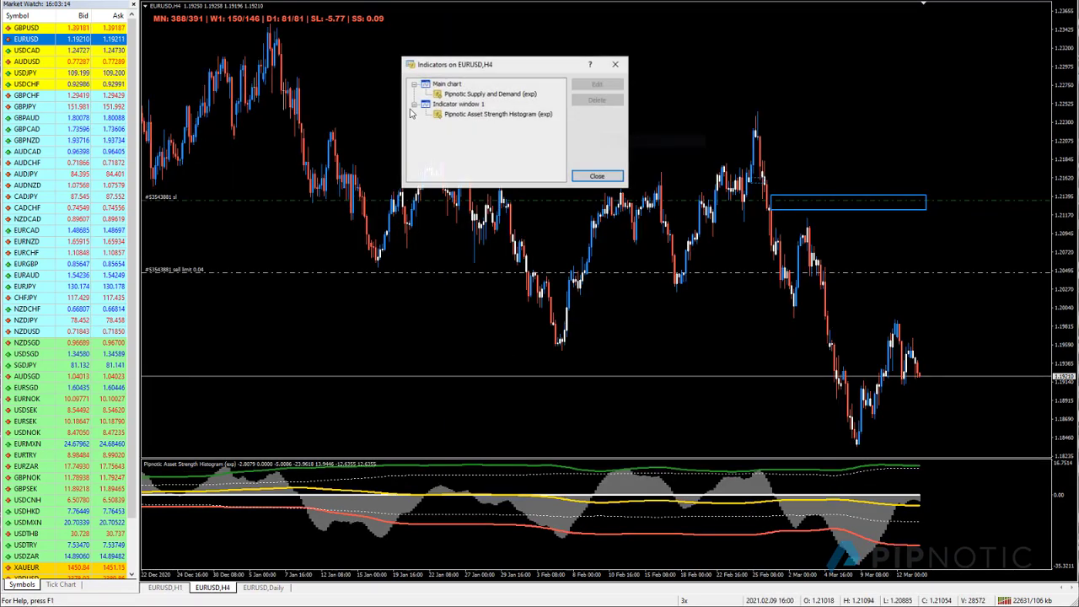
{"action": "double_click", "coordinate": [489, 93]}
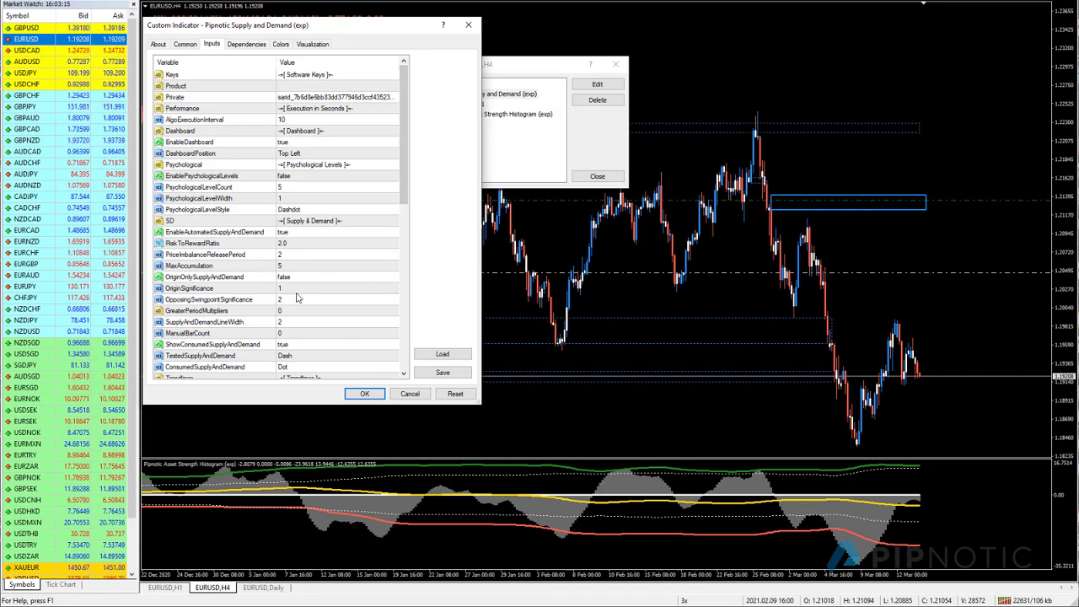
{"action": "left_click", "coordinate": [410, 394]}
{"action": "left_click", "coordinate": [596, 176]}
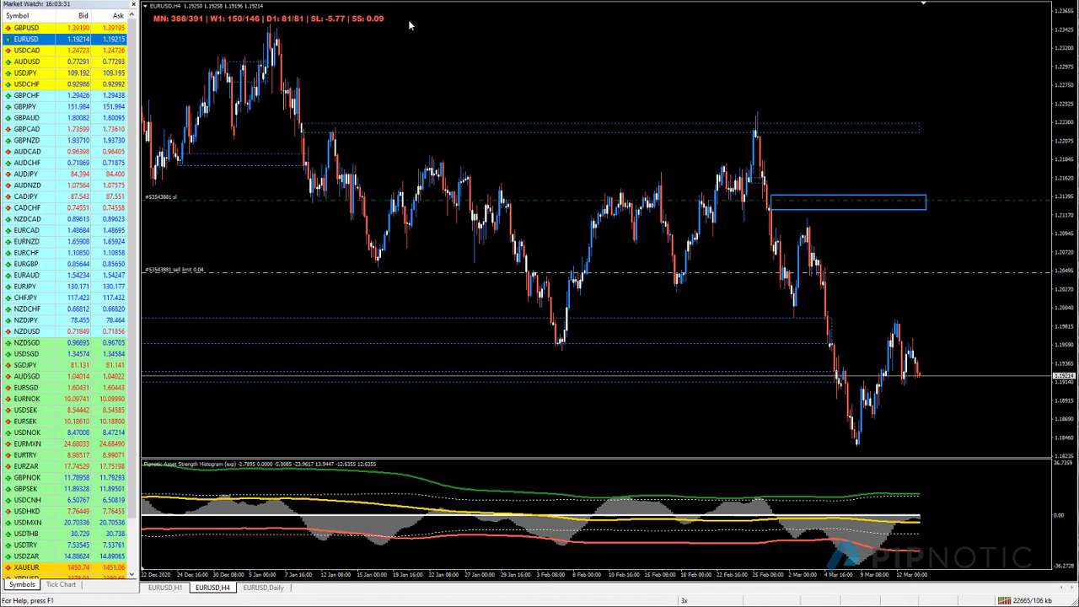
Step: Examine the consumed supply and demand zones on the EURUSD H4 chart from November 2020 to March 2021
{"action": "scroll", "coordinate": [416, 105], "scroll_direction": "up", "scroll_amount": 5}
{"action": "scroll", "coordinate": [415, 105], "scroll_direction": "up", "scroll_amount": 3}
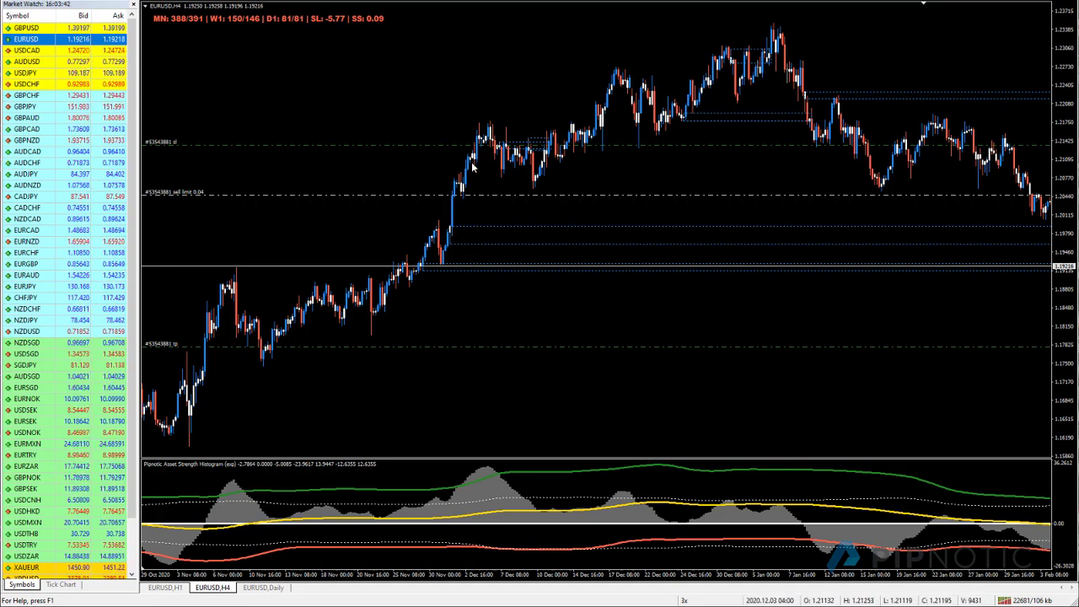
{"action": "scroll", "coordinate": [496, 208], "scroll_direction": "down", "scroll_amount": 3}
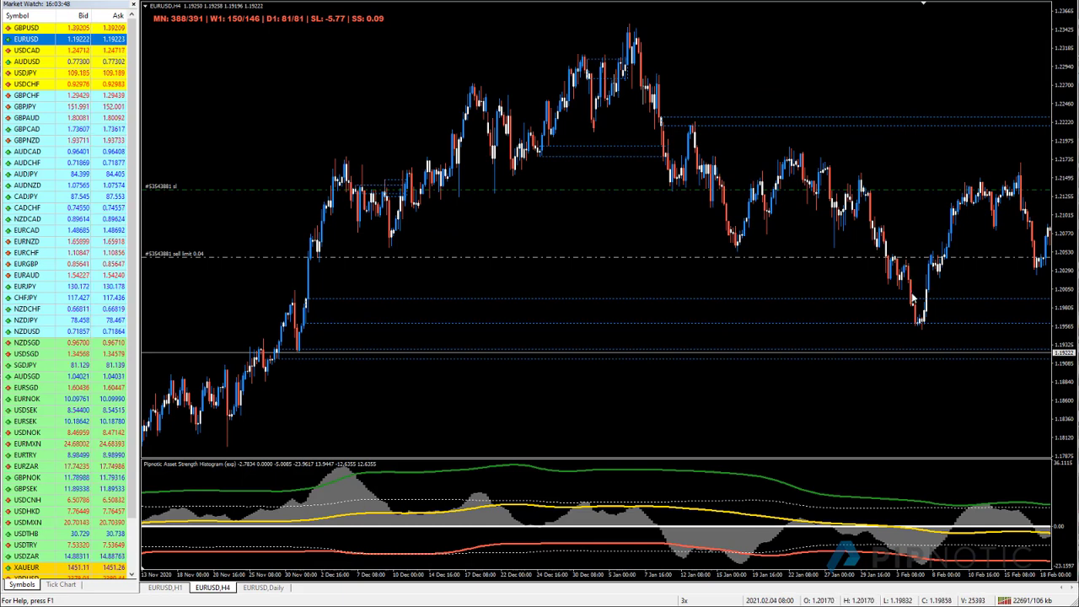
{"action": "scroll", "coordinate": [438, 327], "scroll_direction": "down", "scroll_amount": 6}
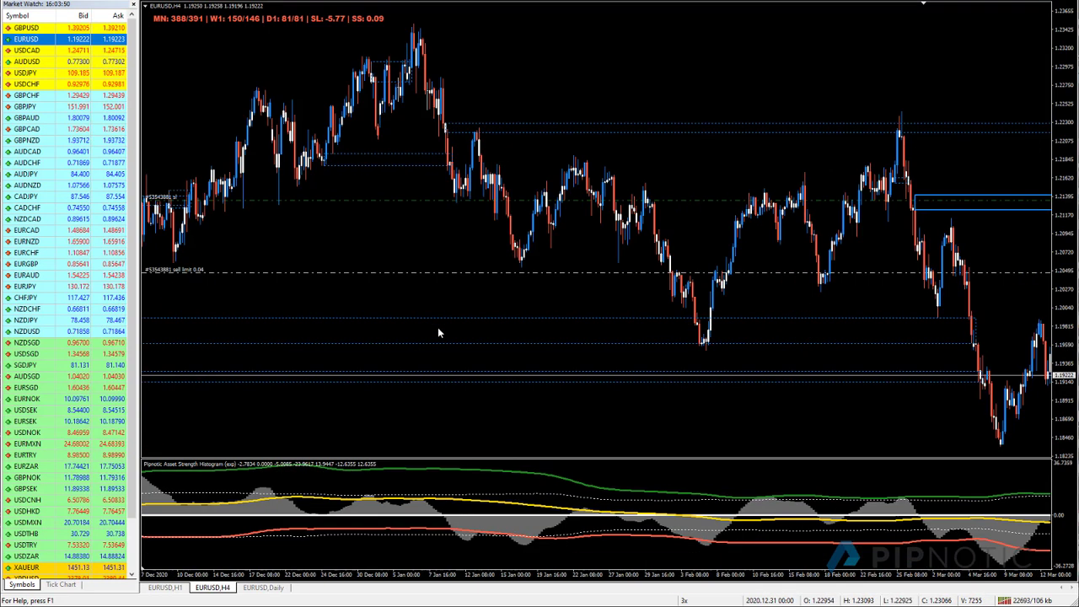
{"action": "scroll", "coordinate": [694, 284], "scroll_direction": "up", "scroll_amount": 7}
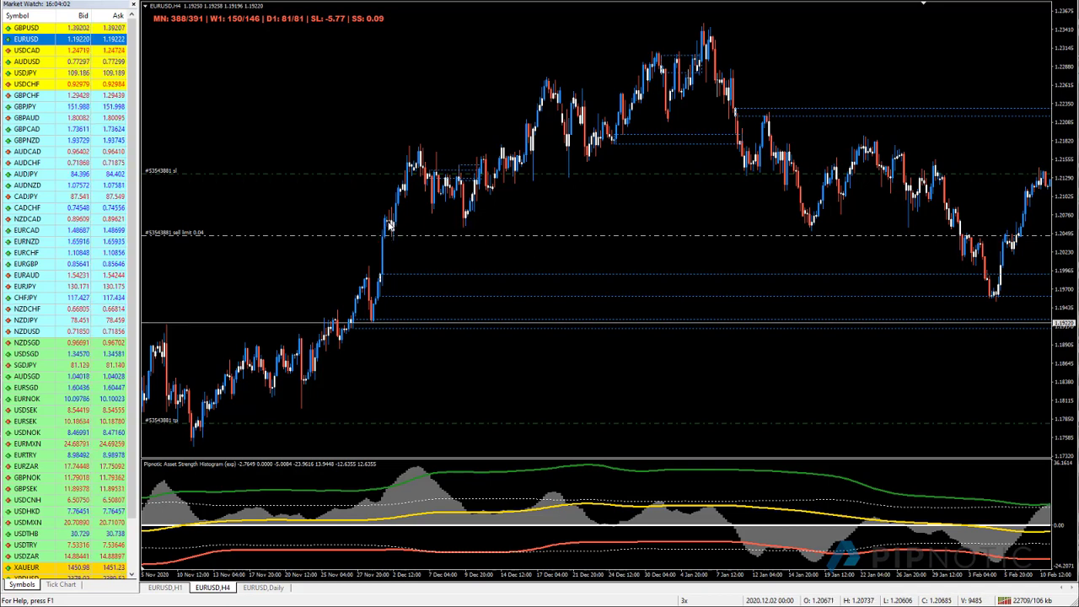
{"action": "mouse_move", "coordinate": [387, 224]}
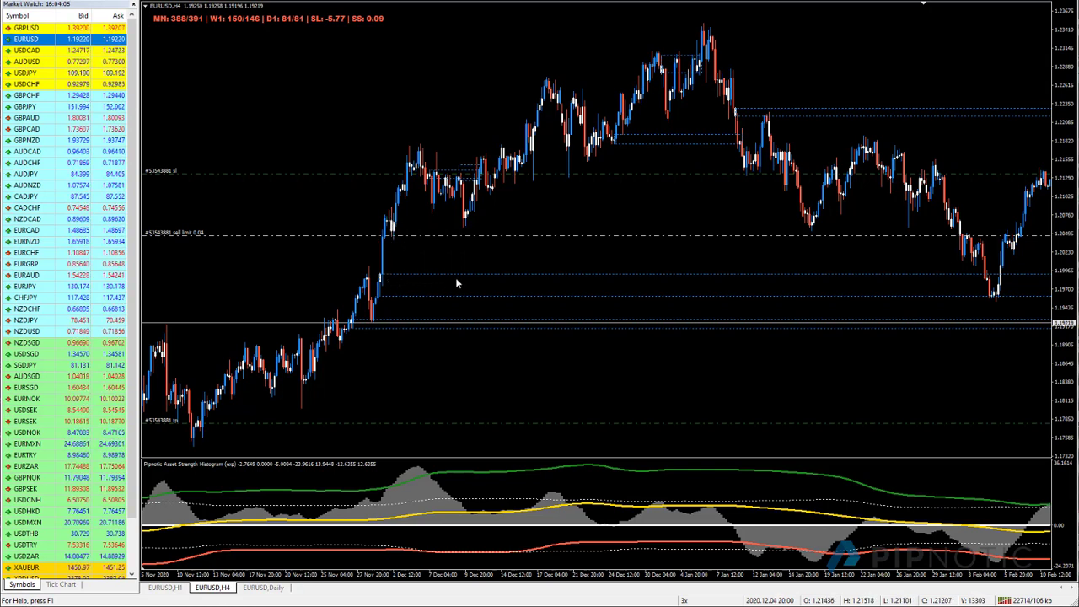
{"action": "mouse_move", "coordinate": [485, 288]}
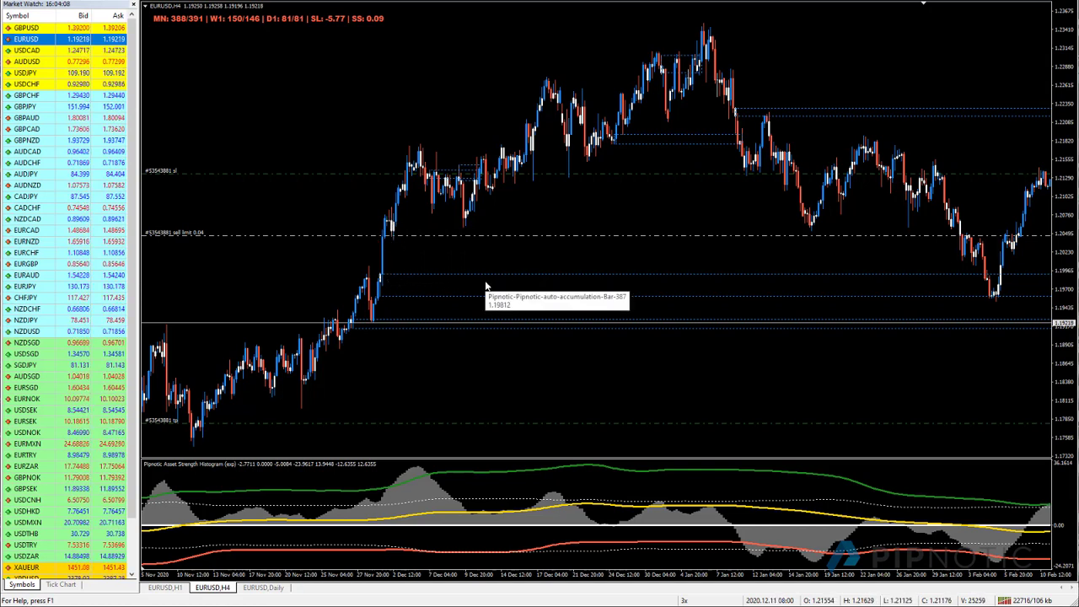
{"action": "scroll", "coordinate": [944, 288], "scroll_direction": "down", "scroll_amount": 3}
{"action": "scroll", "coordinate": [944, 288], "scroll_direction": "up", "scroll_amount": 3}
{"action": "scroll", "coordinate": [765, 311], "scroll_direction": "up", "scroll_amount": 3}
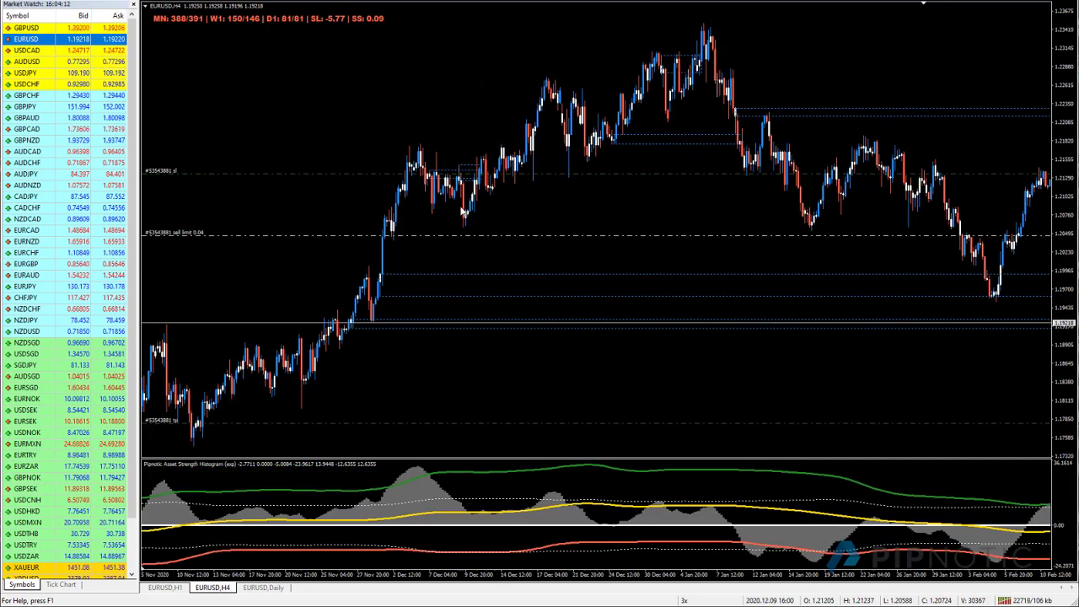
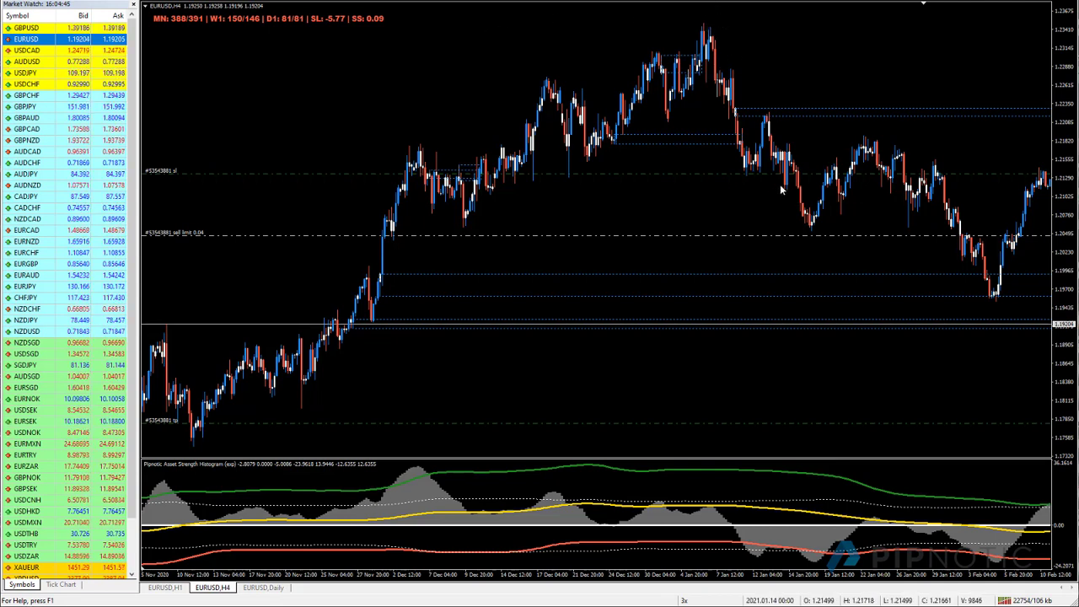
{"action": "scroll", "coordinate": [784, 185], "scroll_direction": "down", "scroll_amount": 5}
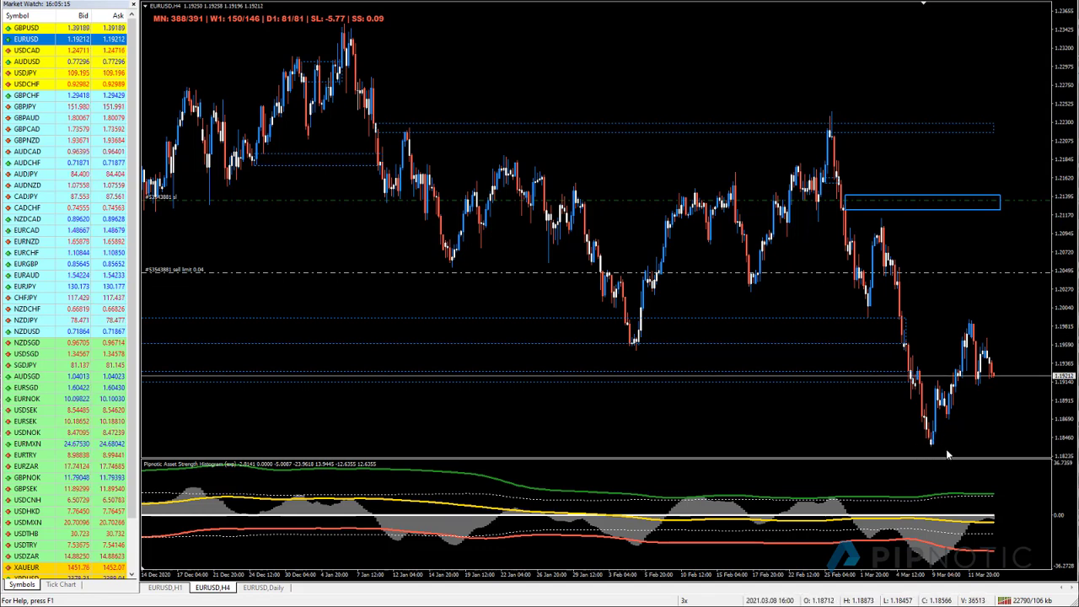
Step: Tile the three EURUSD charts side by side, with the Daily chart zoomed out one level and the H4 chart active
{"action": "key", "text": "alt+r"}
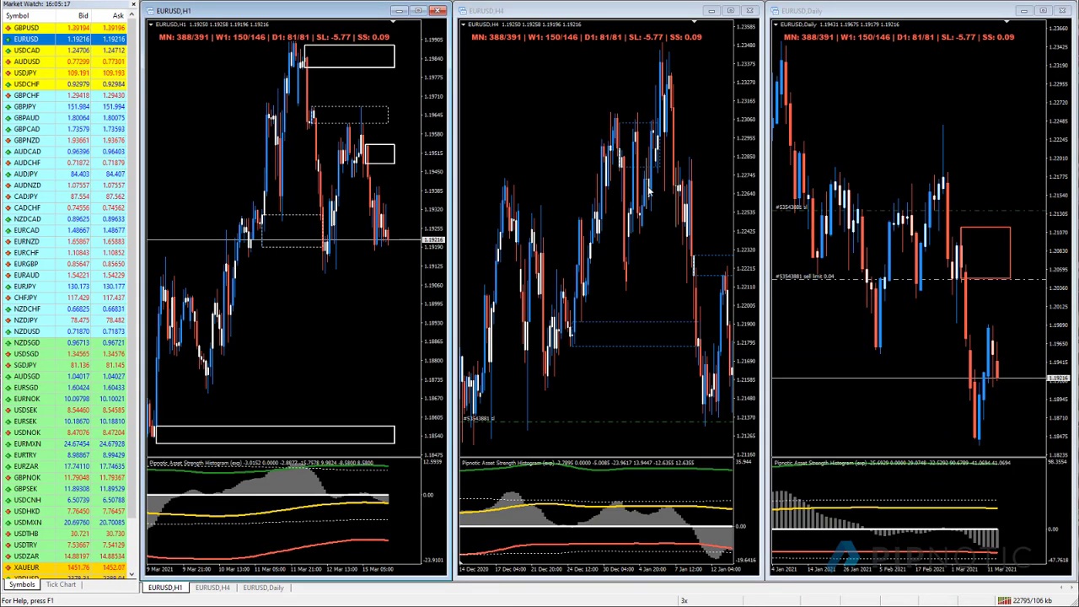
{"action": "left_click", "coordinate": [899, 206]}
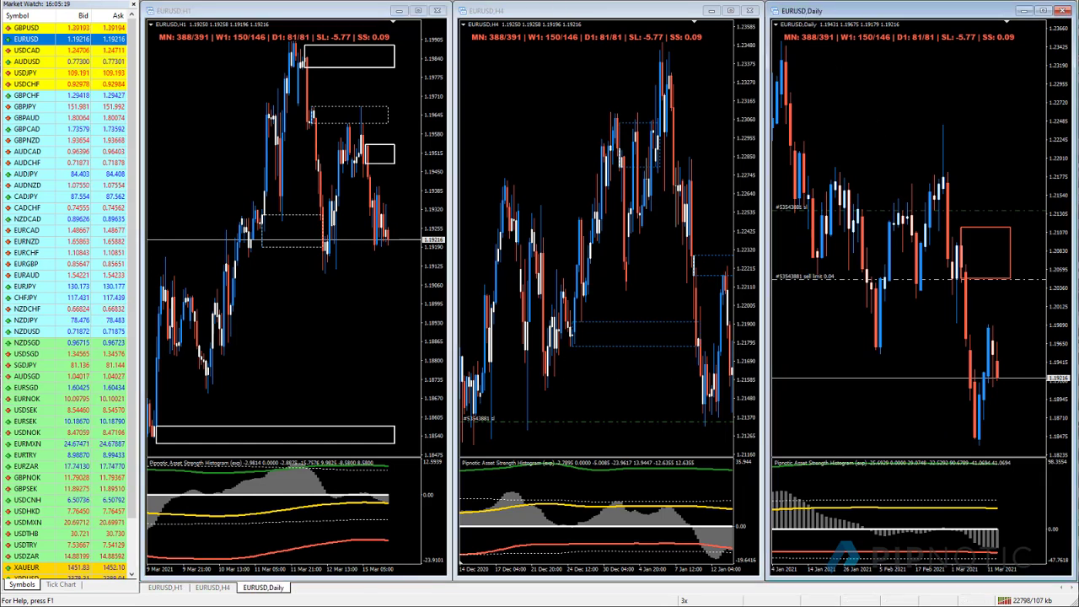
{"action": "key", "text": "minus"}
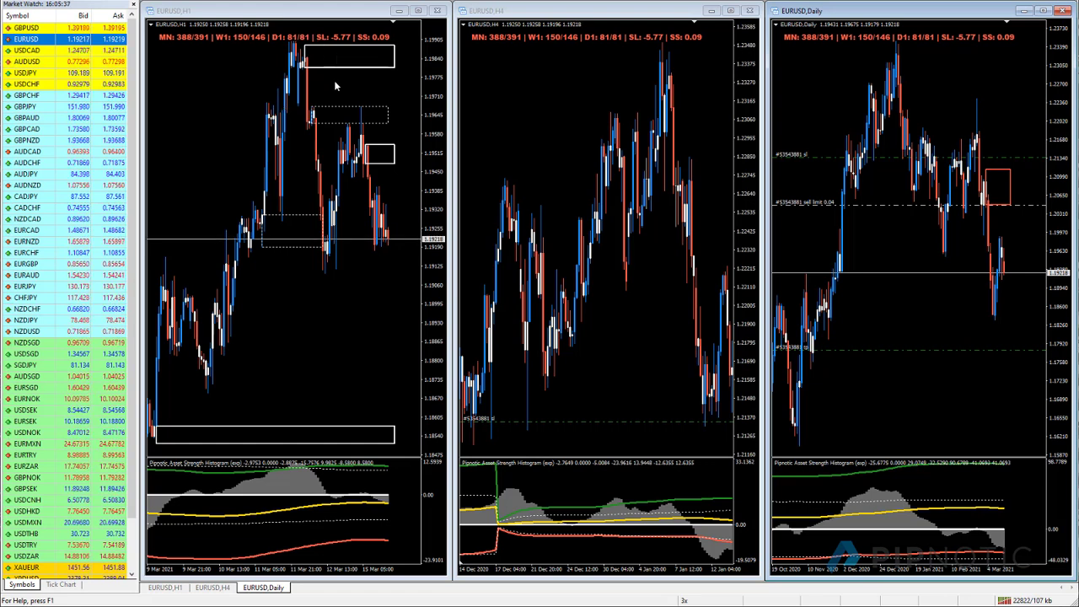
{"action": "key", "text": "ctrl+F6"}
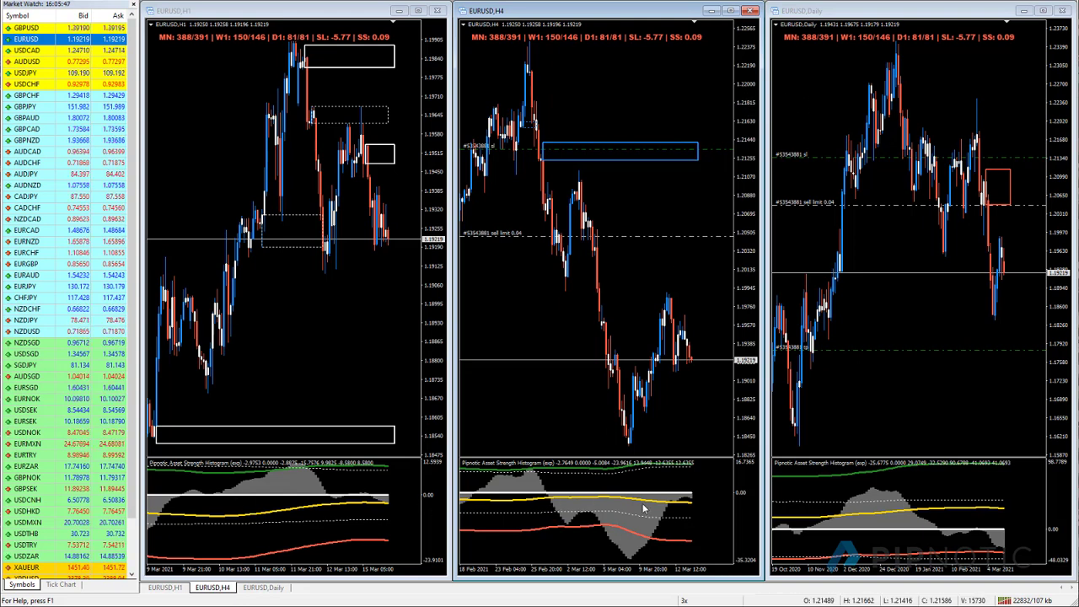
Step: Load USDCAD onto the three tiled charts and maximize the Daily chart
{"action": "mouse_move", "coordinate": [260, 496]}
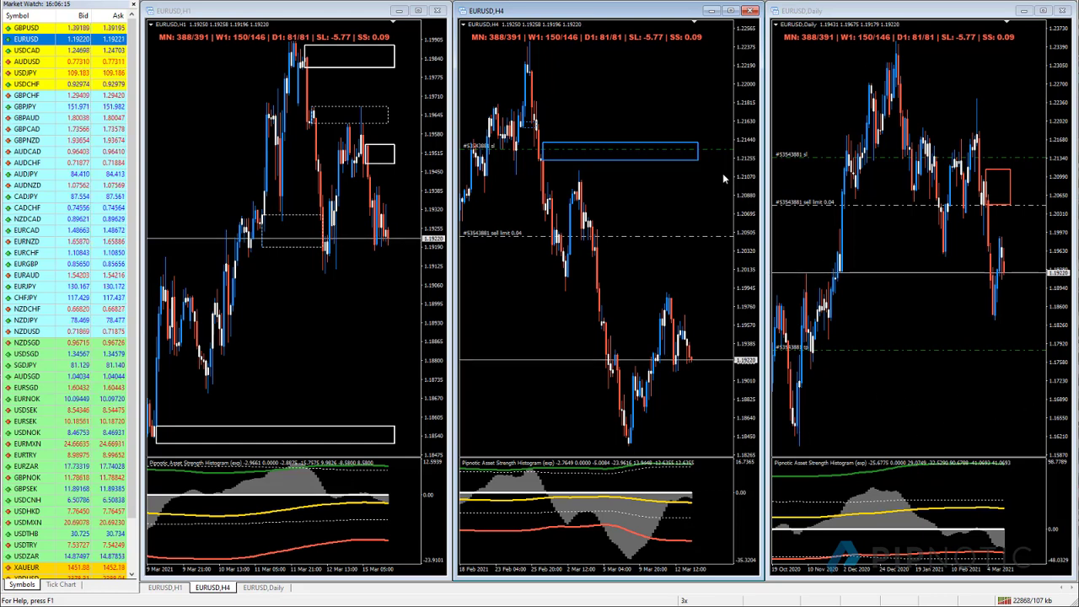
{"action": "left_click", "coordinate": [90, 50]}
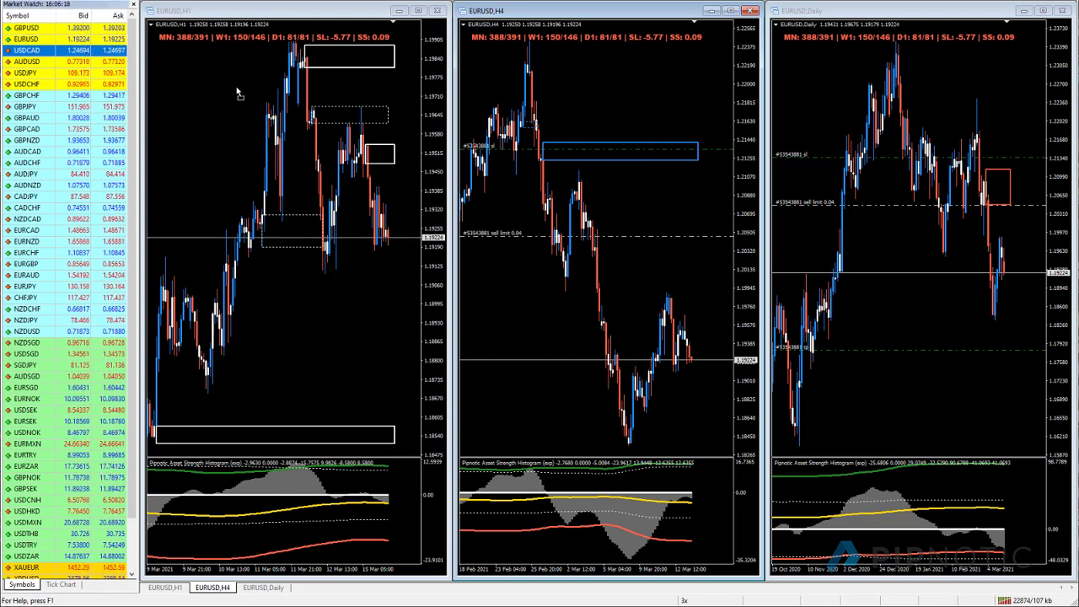
{"action": "left_click_drag", "start_coordinate": [238, 93], "coordinate": [238, 93]}
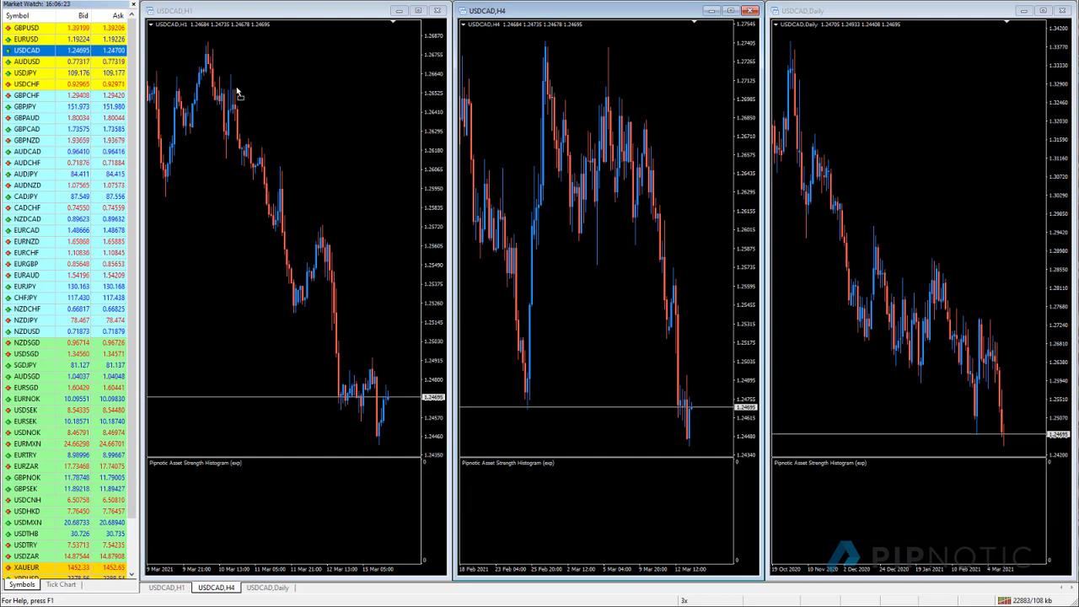
{"action": "left_click", "coordinate": [1047, 11]}
{"action": "left_click", "coordinate": [1046, 11]}
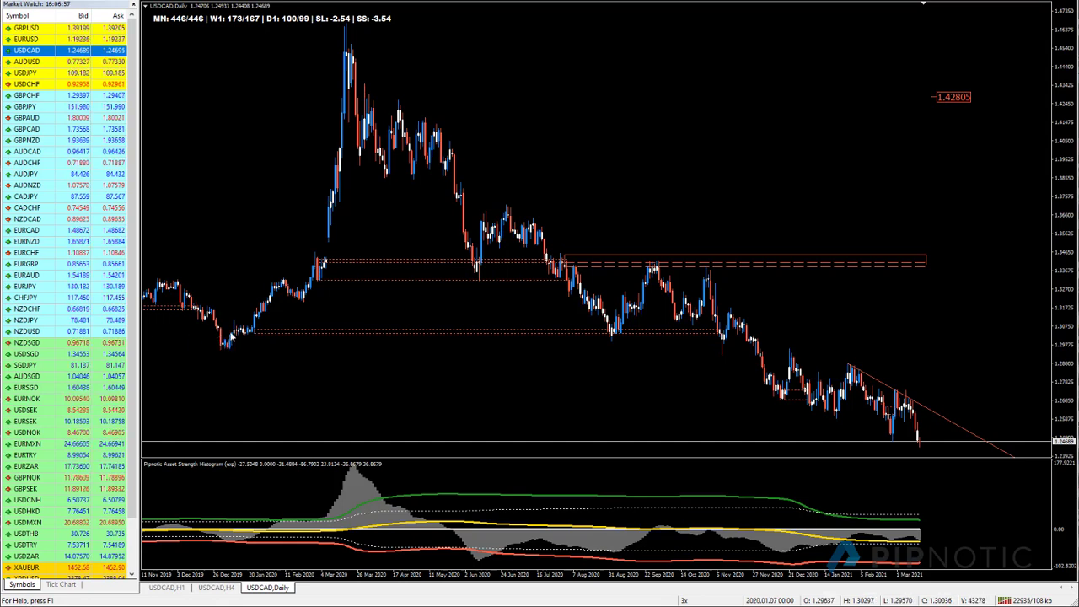
Step: Try a manual supply zone from 1.28799 to 1.28386, starting at late December 2020 on the USDCAD Daily chart, and delete it
{"action": "mouse_move", "coordinate": [233, 338]}
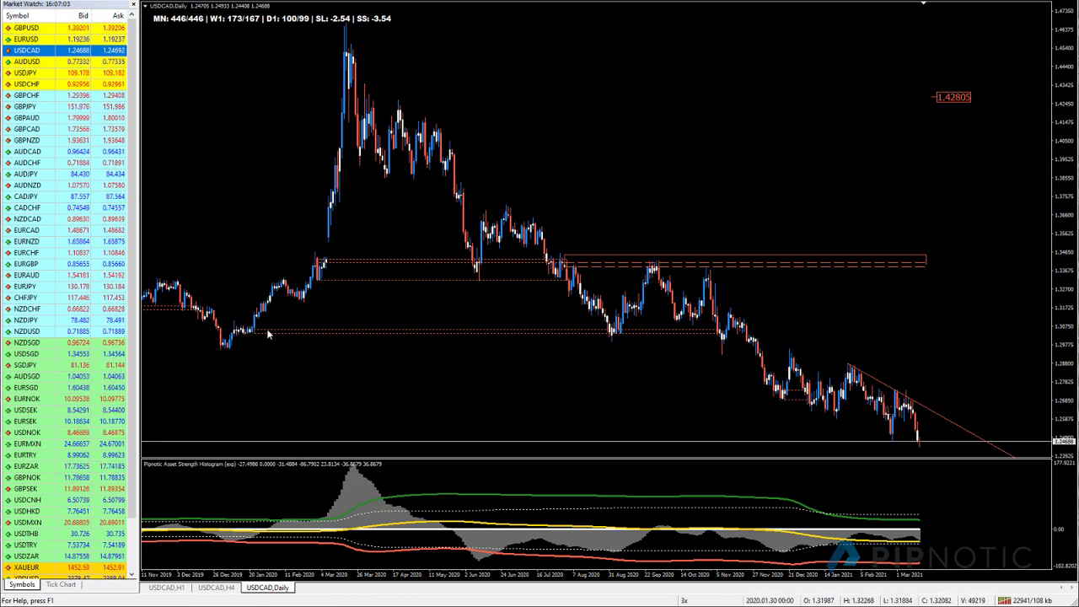
{"action": "mouse_move", "coordinate": [258, 318]}
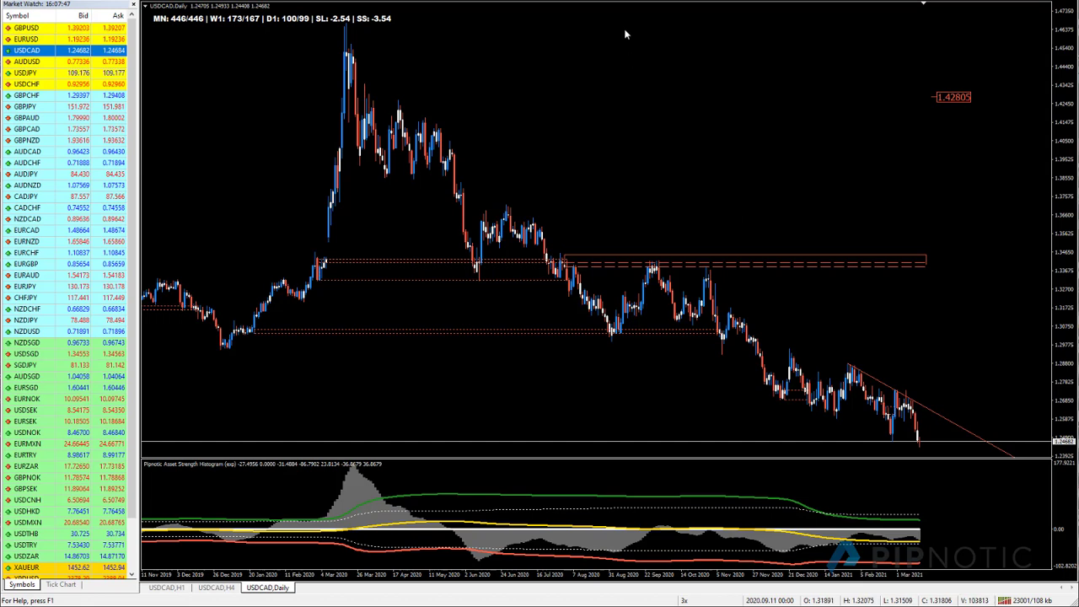
{"action": "key", "text": "plus"}
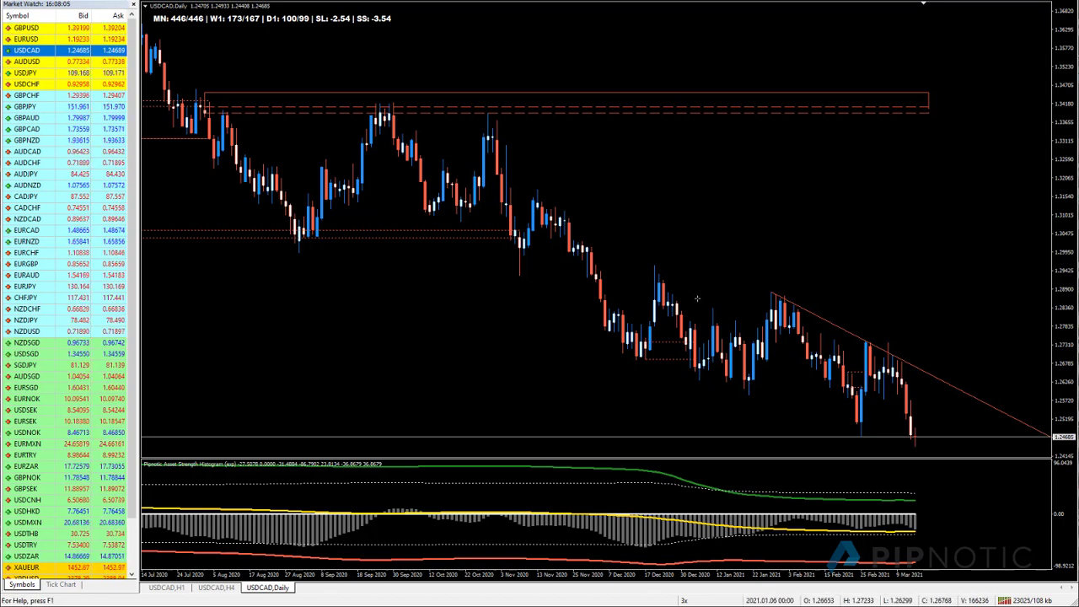
{"action": "left_click_drag", "start_coordinate": [671, 291], "coordinate": [705, 308]}
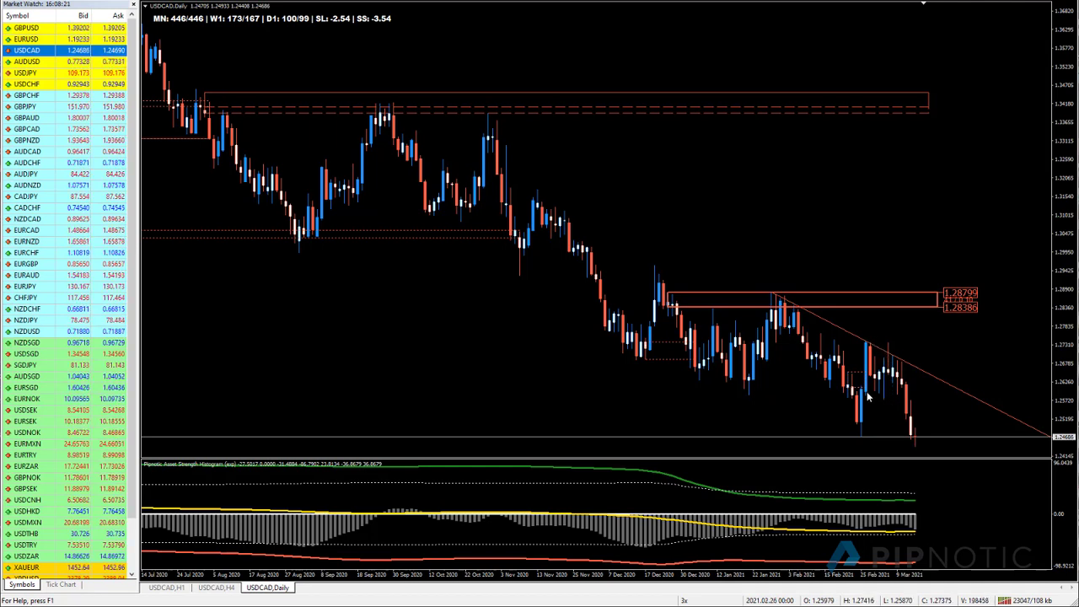
{"action": "double_click", "coordinate": [679, 295]}
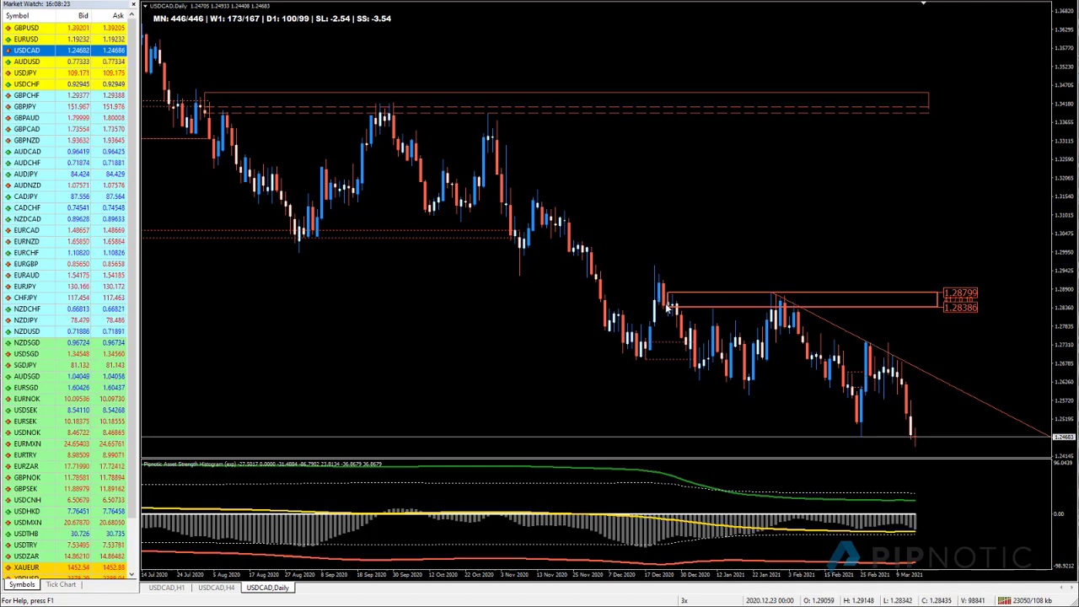
{"action": "key", "text": "Delete"}
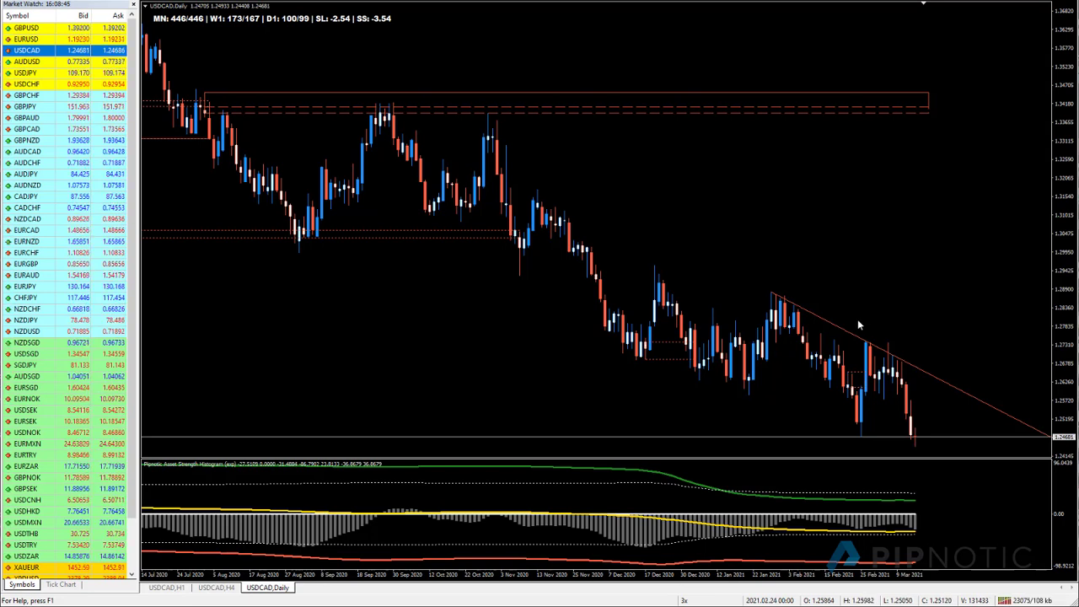
{"action": "key", "text": "minus"}
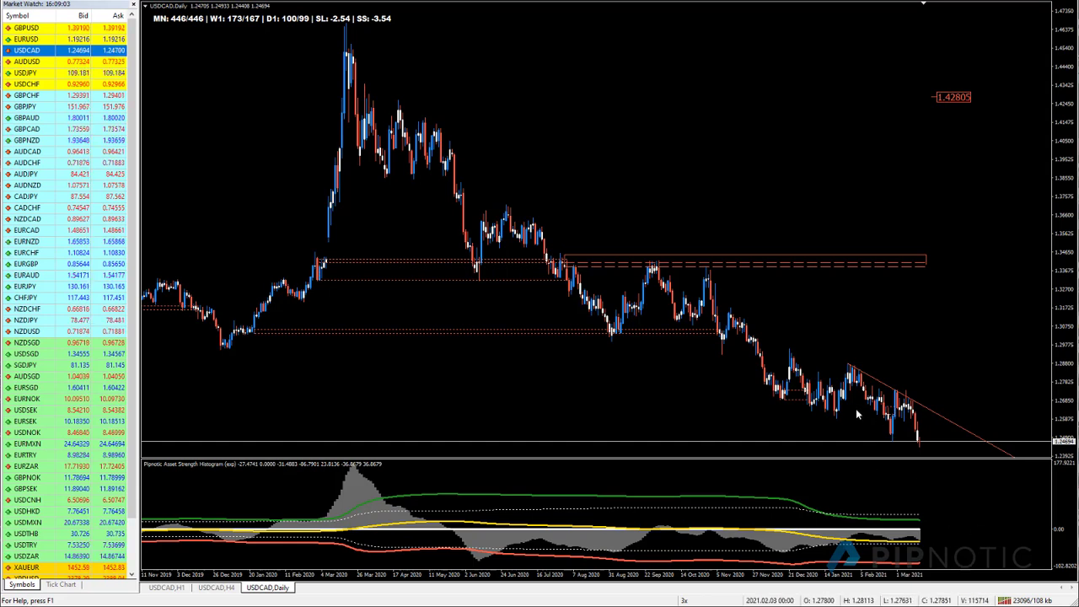
Step: Compare the supply and demand zones on the USDCAD H4 and Daily charts and bring up the H1 chart
{"action": "left_click", "coordinate": [215, 586]}
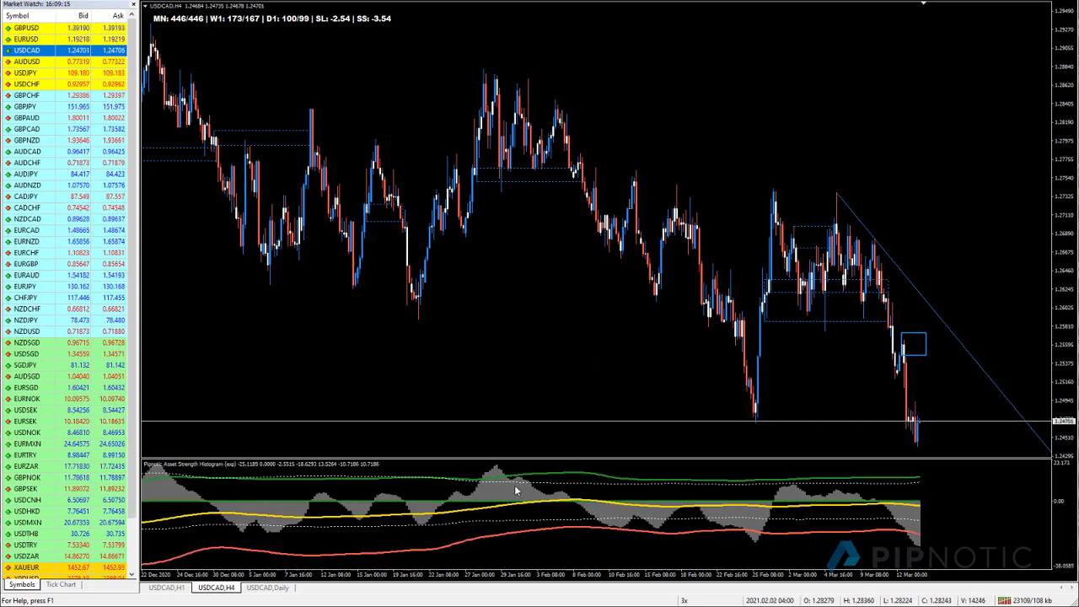
{"action": "left_click", "coordinate": [266, 587]}
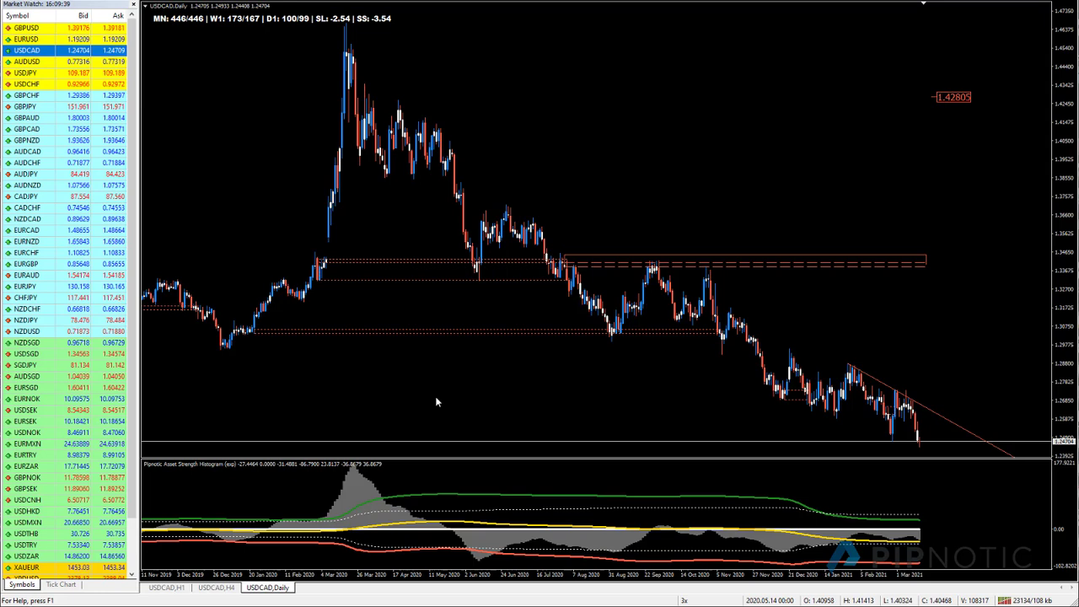
{"action": "left_click", "coordinate": [218, 590]}
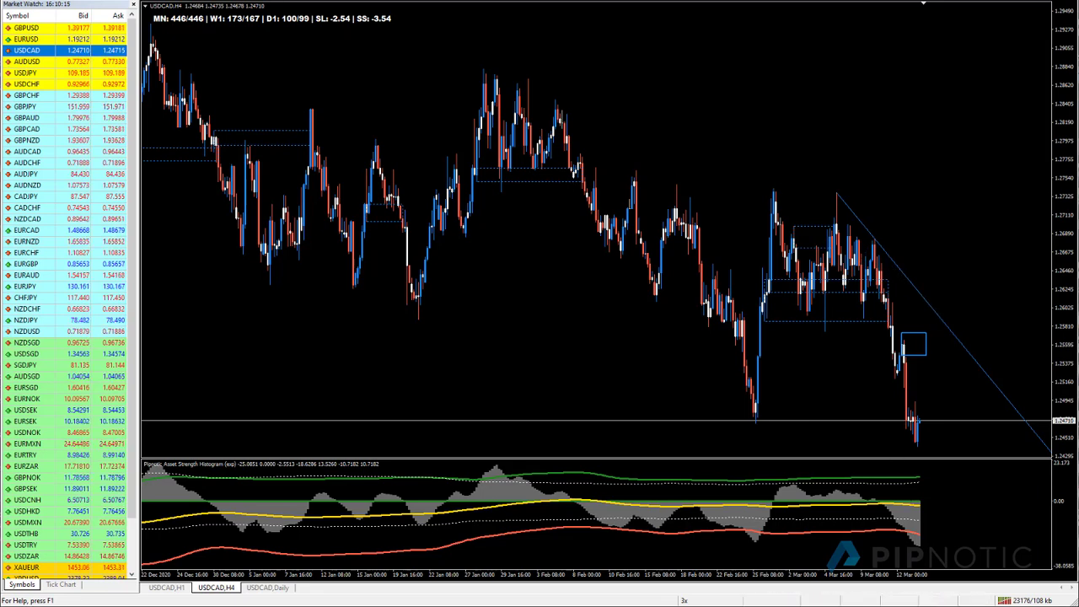
{"action": "left_click", "coordinate": [168, 587]}
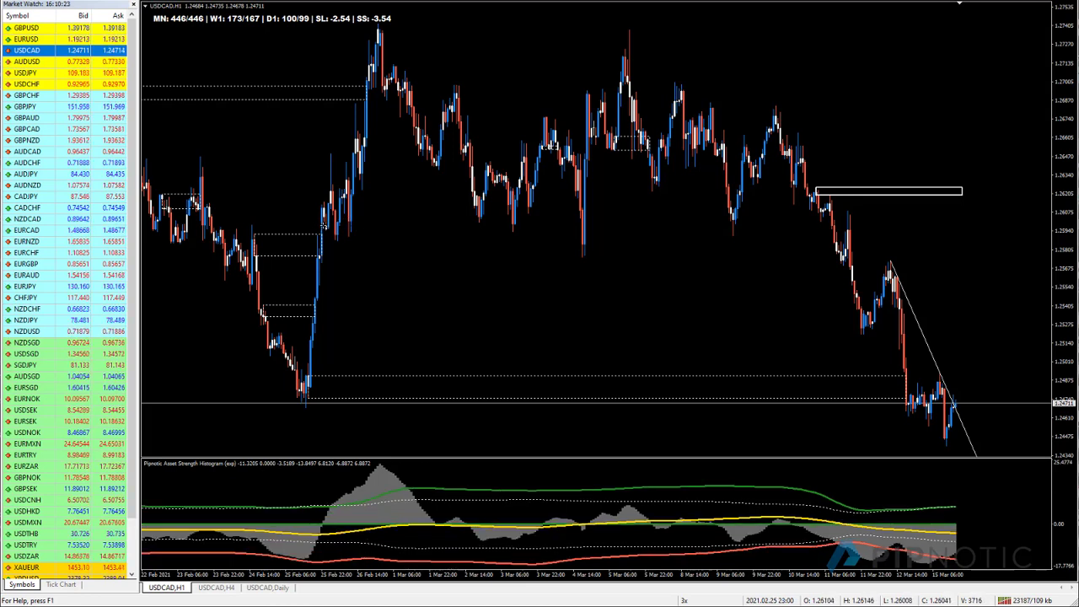
Step: Draw a manual zone on the USDCAD H1 chart and reshape it around the unbroken supply zone, from about 1.26310 to 1.26146
{"action": "left_click_drag", "start_coordinate": [322, 222], "coordinate": [904, 261]}
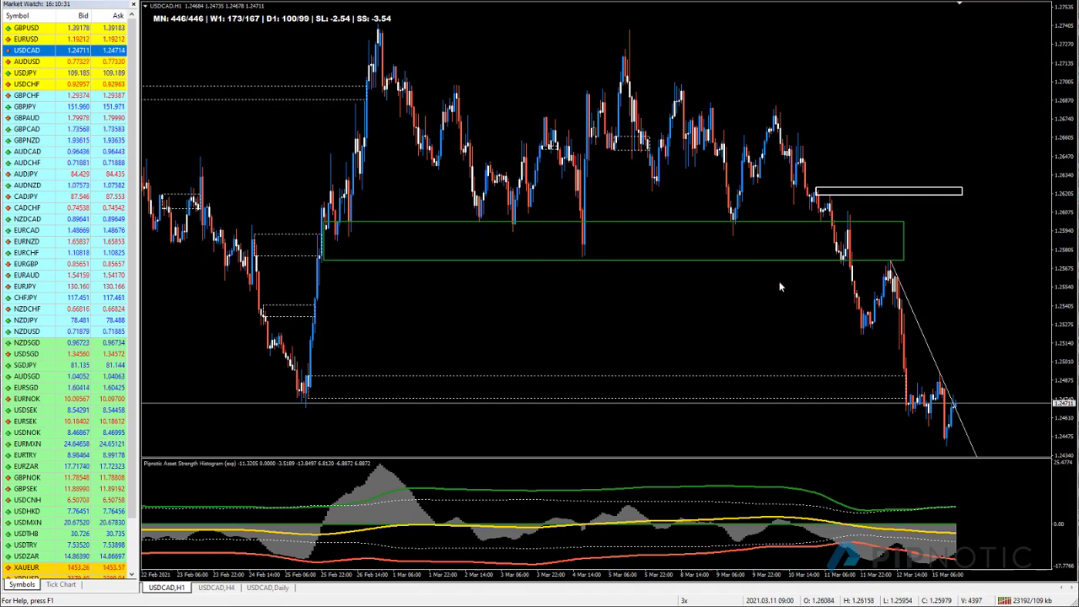
{"action": "double_click", "coordinate": [325, 260]}
{"action": "left_click_drag", "start_coordinate": [325, 260], "coordinate": [829, 204]}
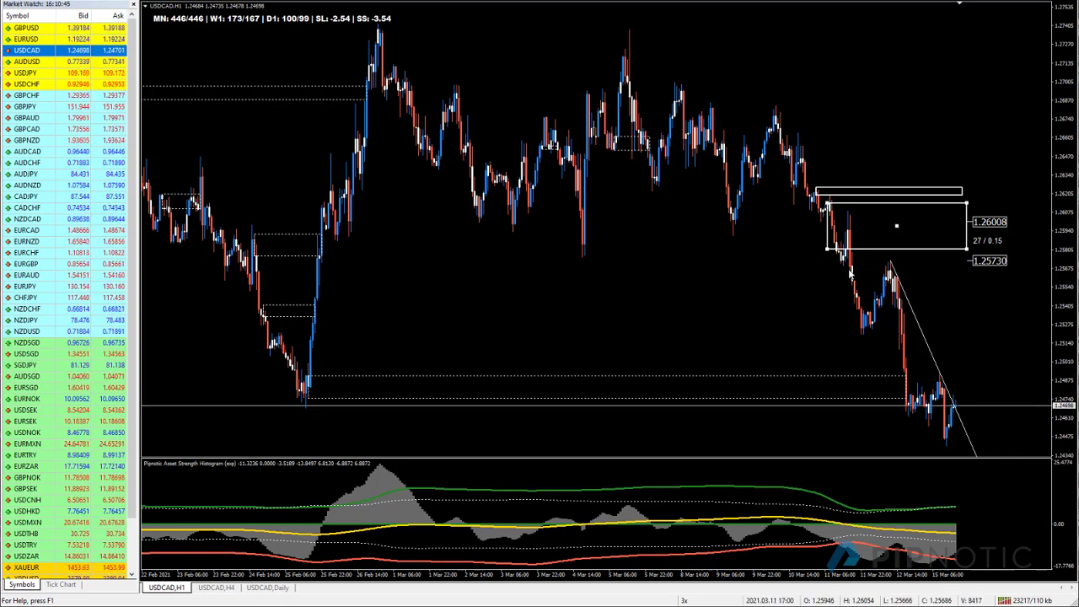
{"action": "left_click_drag", "start_coordinate": [828, 204], "coordinate": [894, 209]}
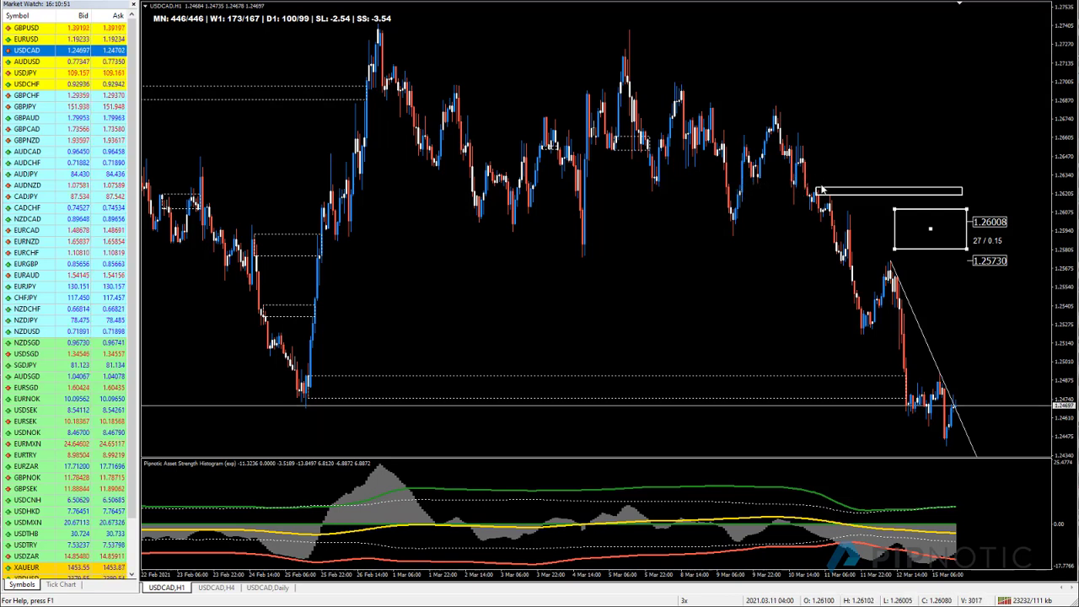
{"action": "left_click_drag", "start_coordinate": [894, 209], "coordinate": [807, 180]}
{"action": "left_click_drag", "start_coordinate": [807, 249], "coordinate": [811, 203]}
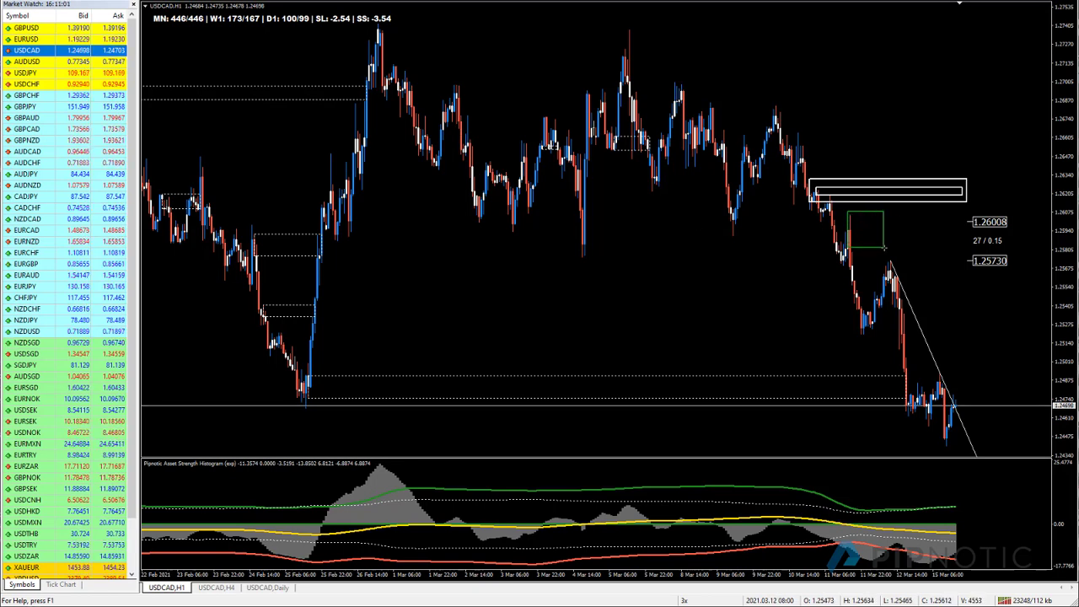
Step: Draw a second H1 supply zone from about 1.26083 to 1.25818 and delete both manually drawn zones
{"action": "mouse_move", "coordinate": [914, 196]}
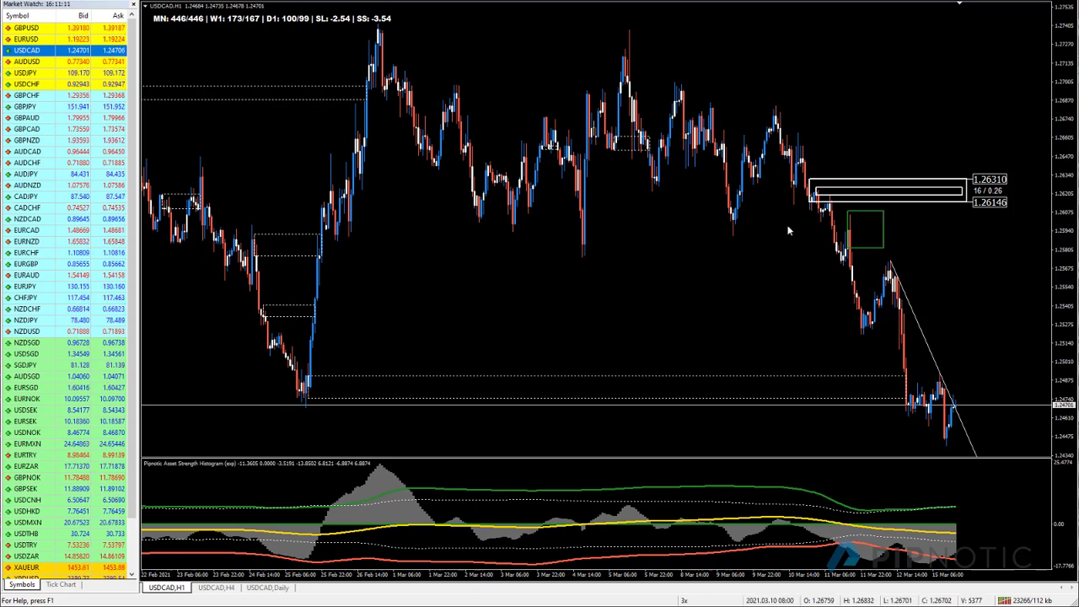
{"action": "left_click", "coordinate": [850, 246]}
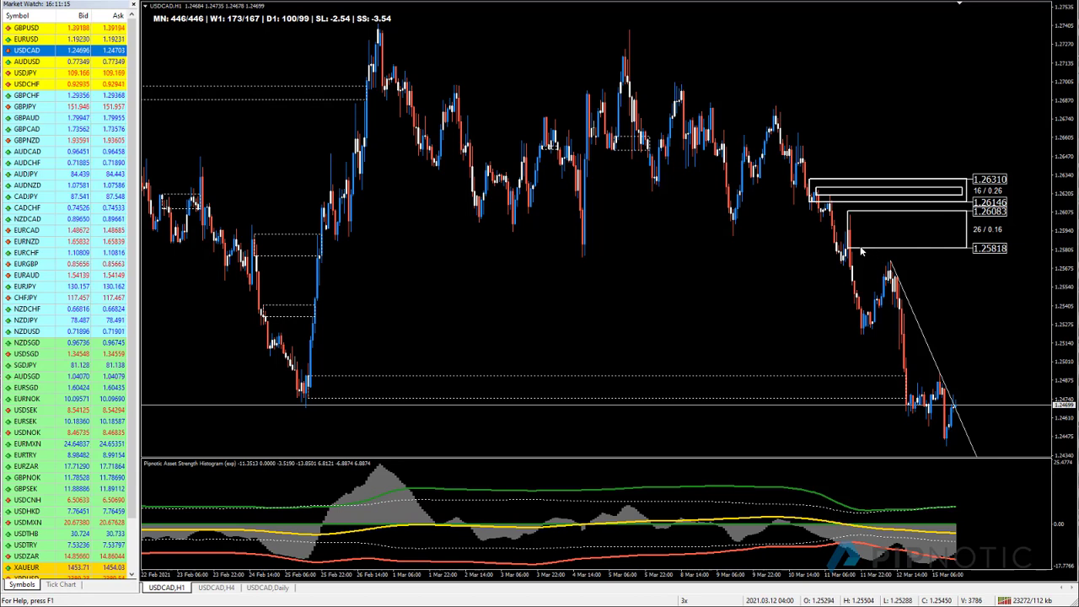
{"action": "left_click", "coordinate": [850, 249]}
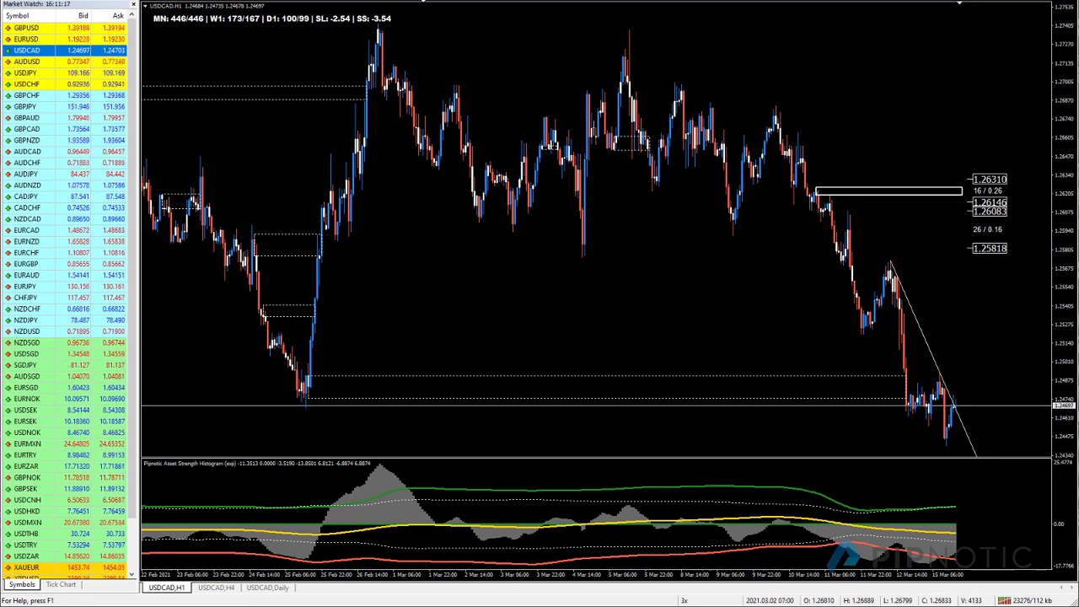
Step: Restore the tiled layout, load AUDUSD onto the three charts and maximize the Daily chart
{"action": "key", "text": "alt+r"}
{"action": "left_click", "coordinate": [87, 63]}
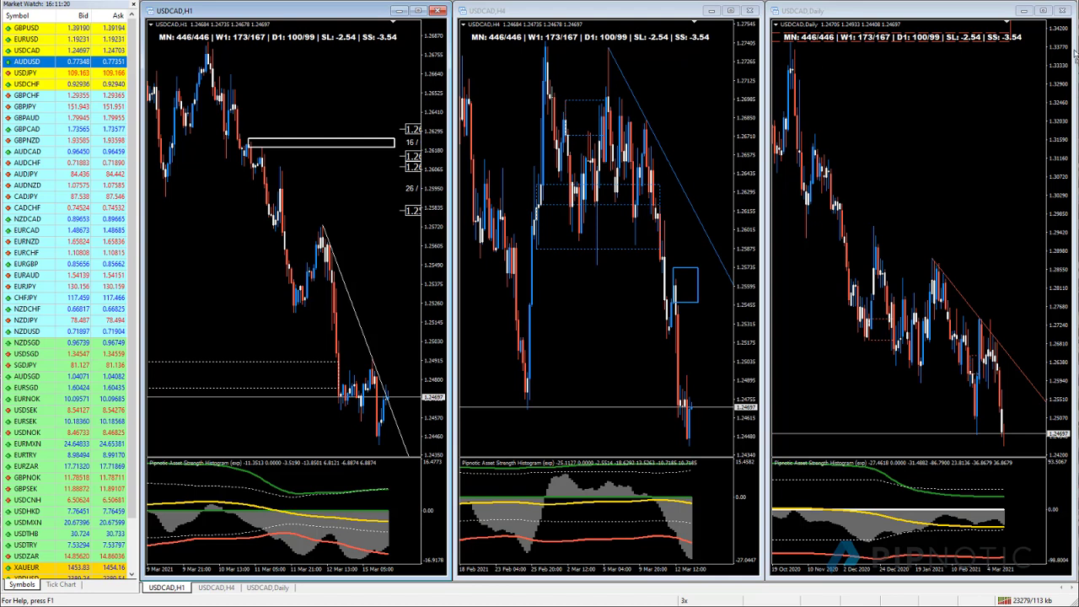
{"action": "left_click", "coordinate": [1046, 9]}
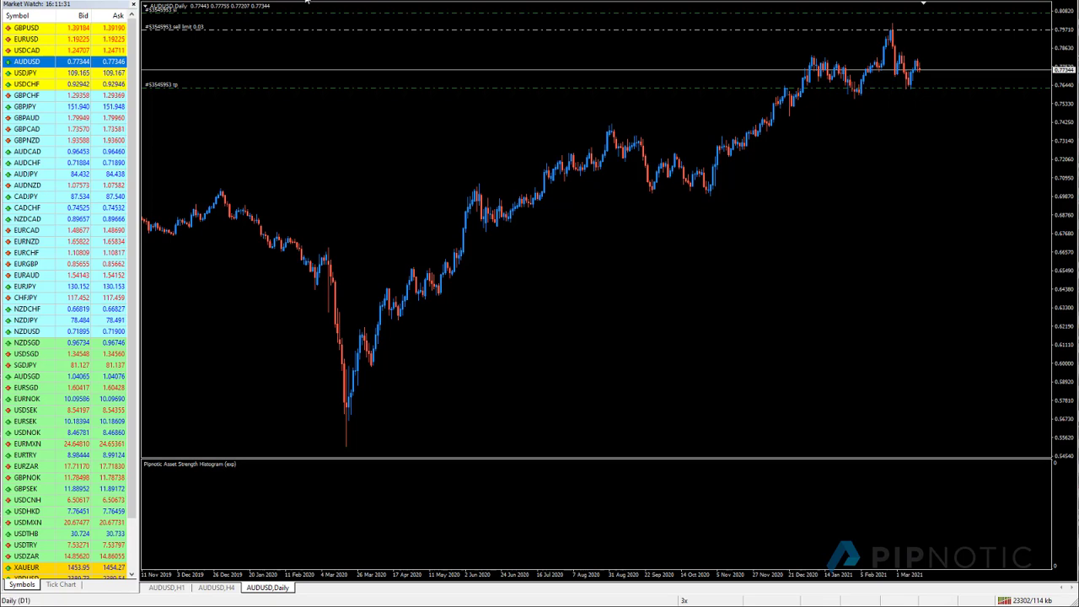
Step: Switch the AUDUSD chart to Weekly and draw a supply zone at the early 2018 peak, adjusted to 0.81358 and 0.79903
{"action": "key", "text": "w"}
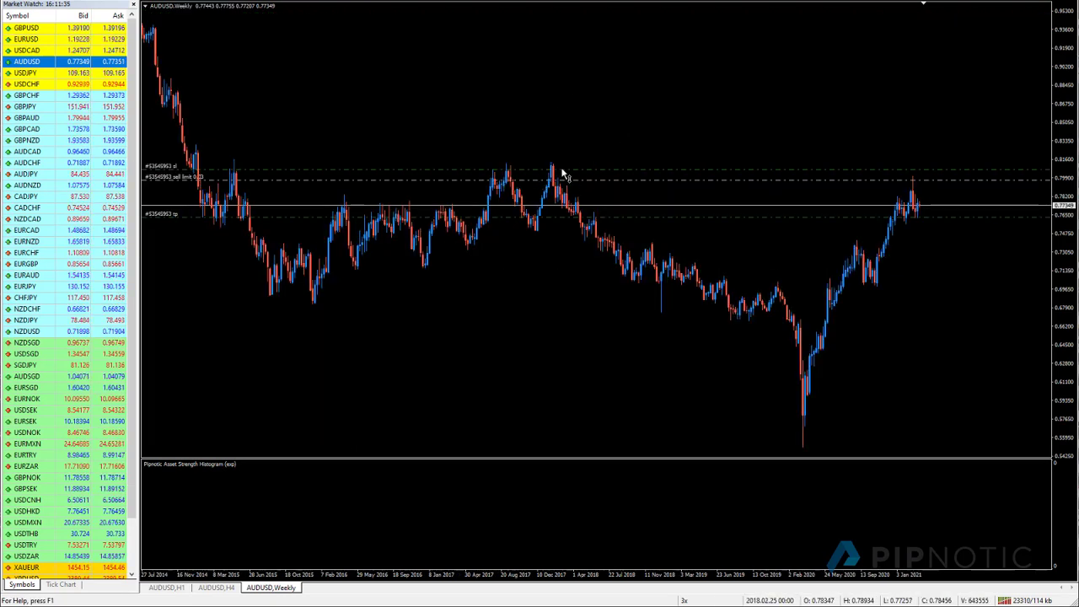
{"action": "left_click_drag", "start_coordinate": [549, 160], "coordinate": [612, 177]}
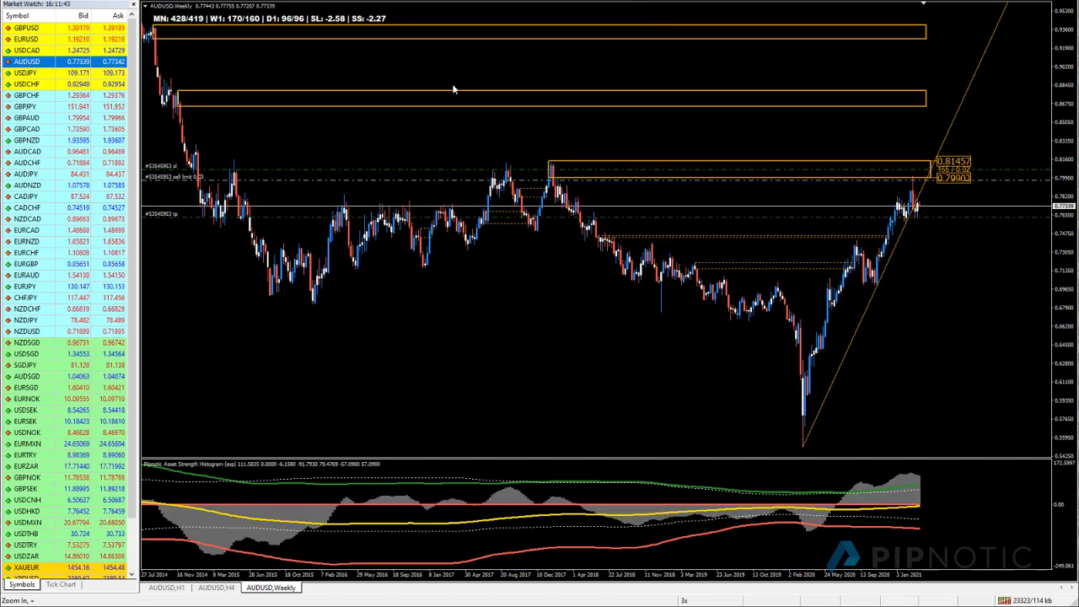
{"action": "double_click", "coordinate": [551, 164]}
{"action": "mouse_move", "coordinate": [552, 163]}
{"action": "left_mouse_down"}
{"action": "mouse_move", "coordinate": [602, 163]}
{"action": "mouse_move", "coordinate": [553, 165]}
{"action": "left_mouse_up"}
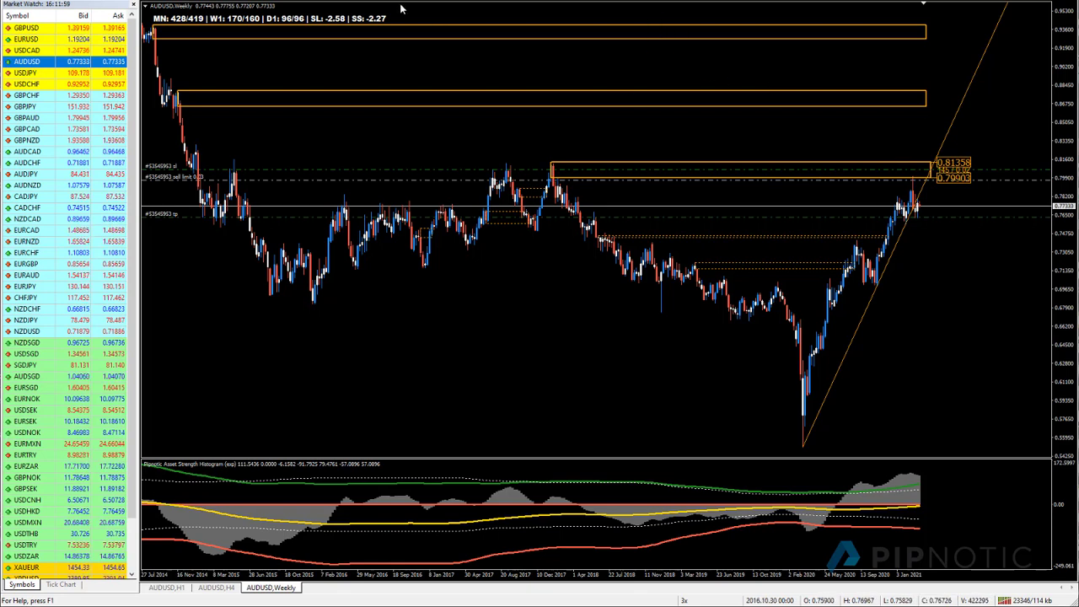
Step: Return the AUDUSD chart to Daily and draw a demand zone from about 0.66879 to 0.65553 at the late May 2020 rally
{"action": "left_click", "coordinate": [923, 1]}
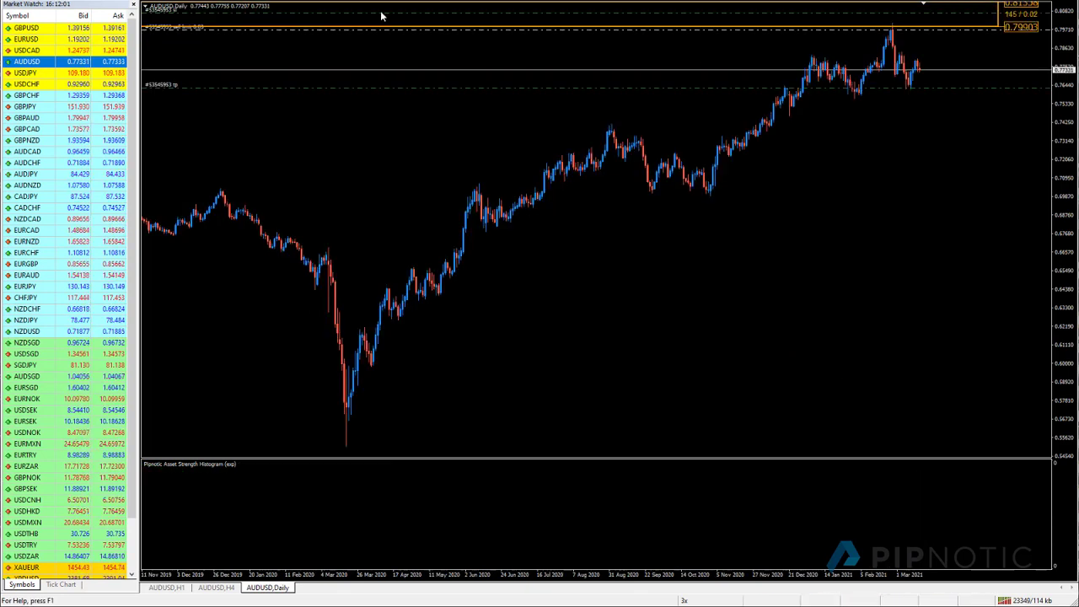
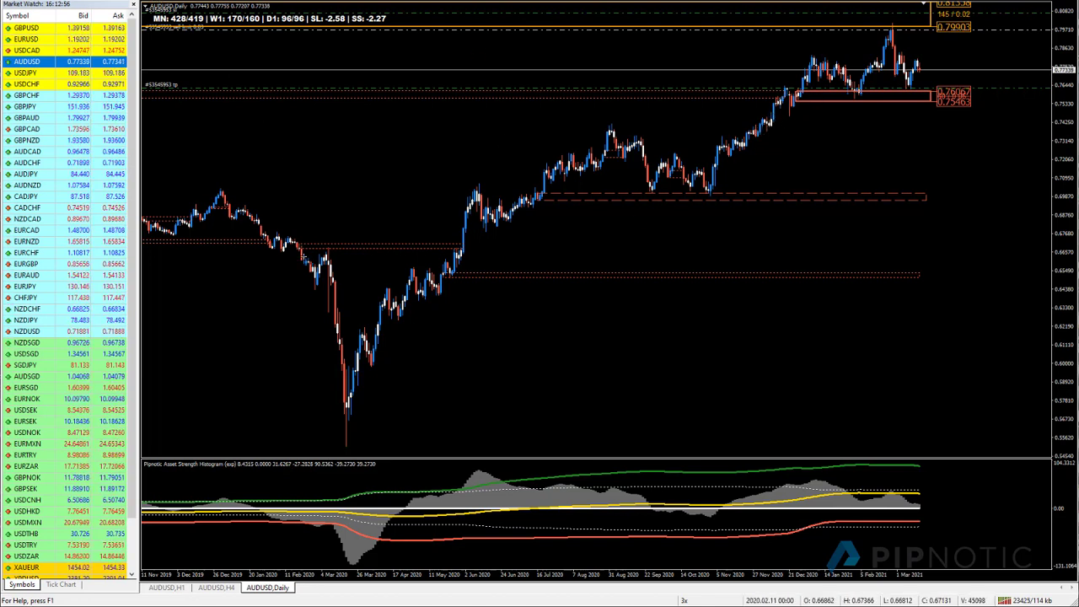
{"action": "left_click_drag", "start_coordinate": [487, 251], "coordinate": [496, 270]}
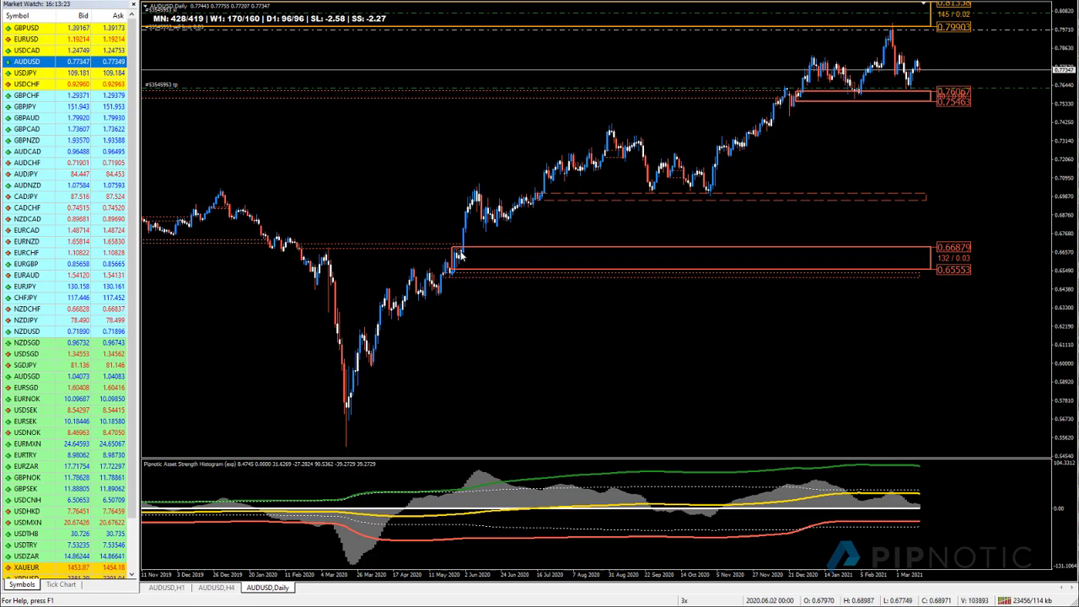
Step: Review the zones and recent highs on the AUDUSD H4 and H1 charts and restore the three-chart tiled view
{"action": "left_click", "coordinate": [215, 587]}
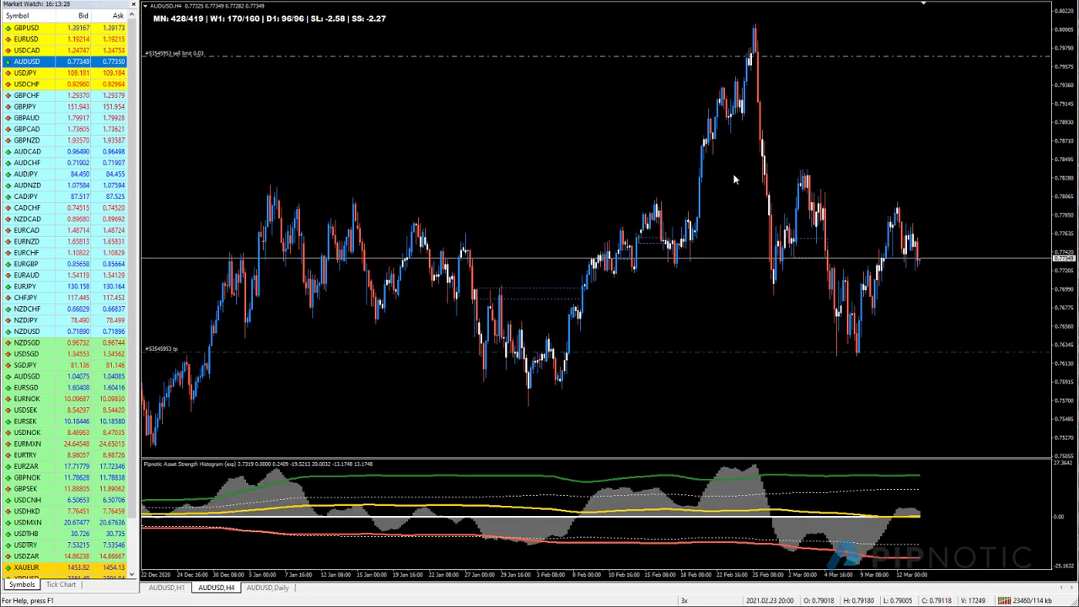
{"action": "left_click_drag", "start_coordinate": [1068, 108], "coordinate": [1069, 139]}
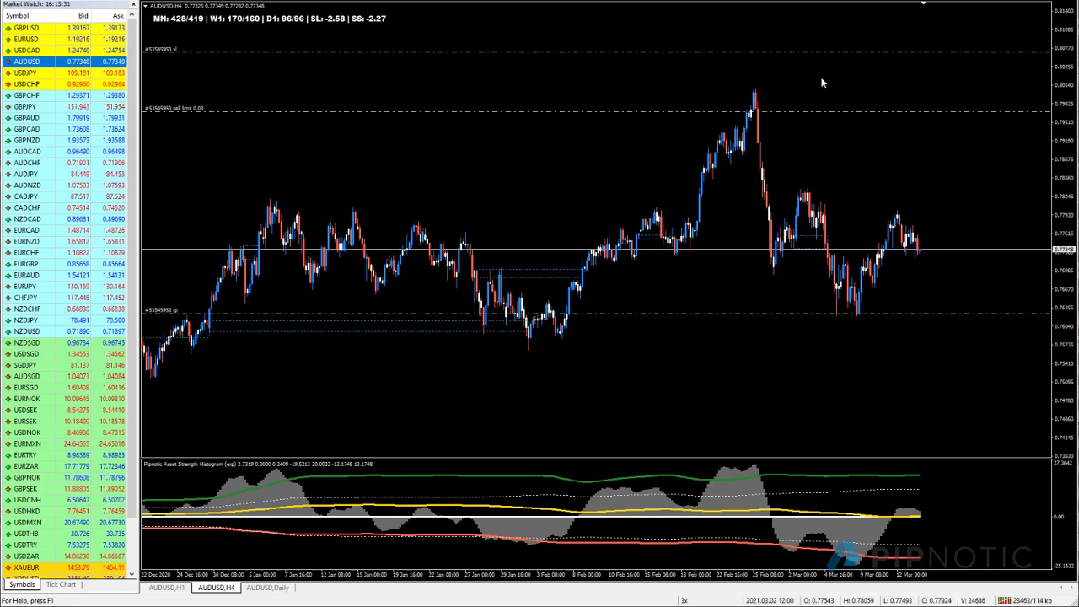
{"action": "left_click_drag", "start_coordinate": [1066, 257], "coordinate": [1066, 232]}
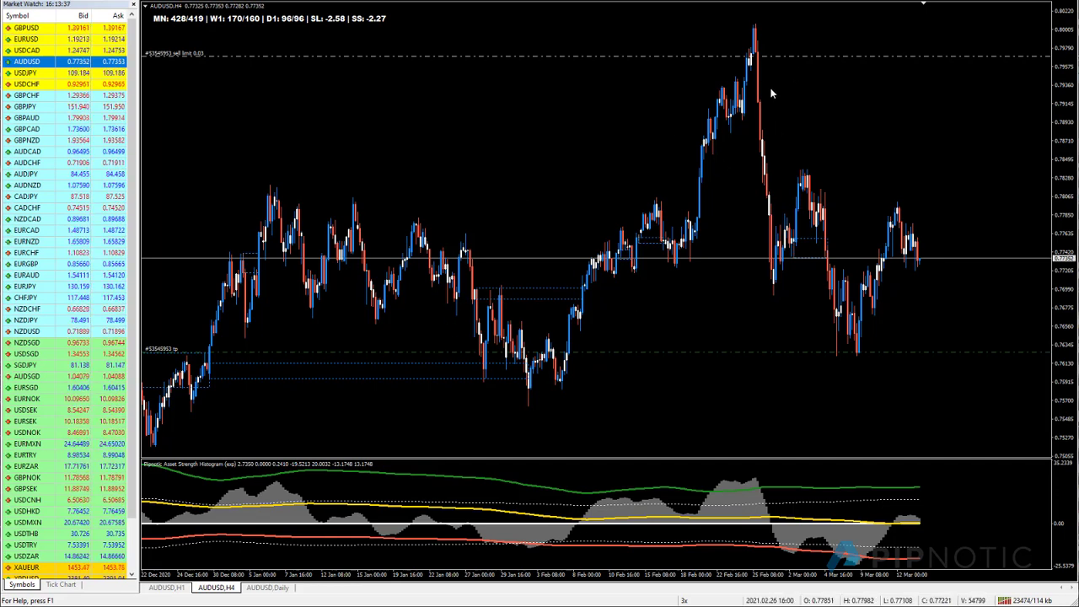
{"action": "left_click", "coordinate": [167, 587]}
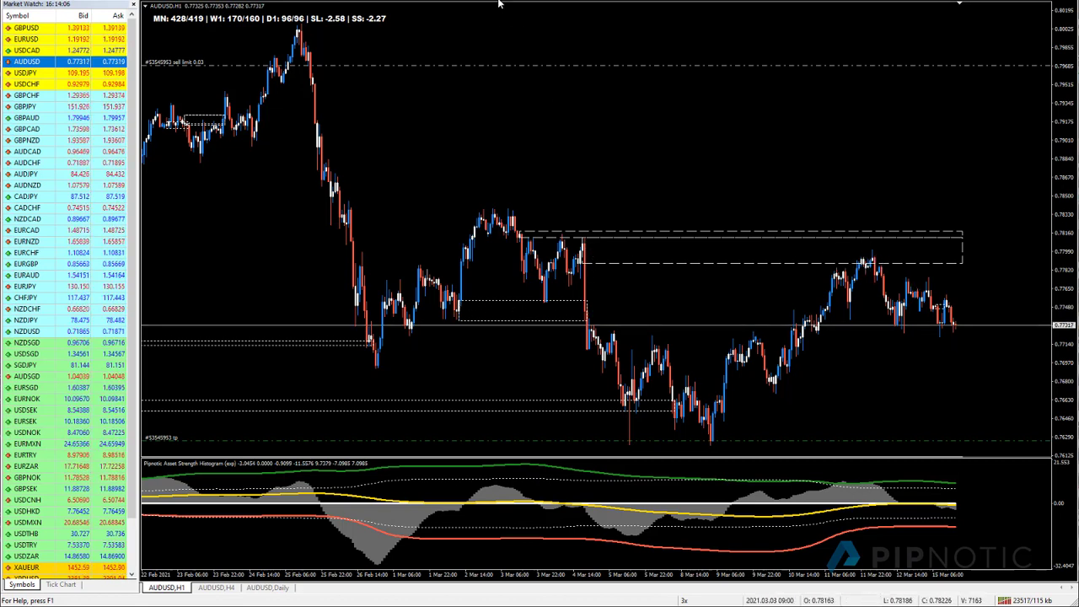
{"action": "key", "text": "alt+r"}
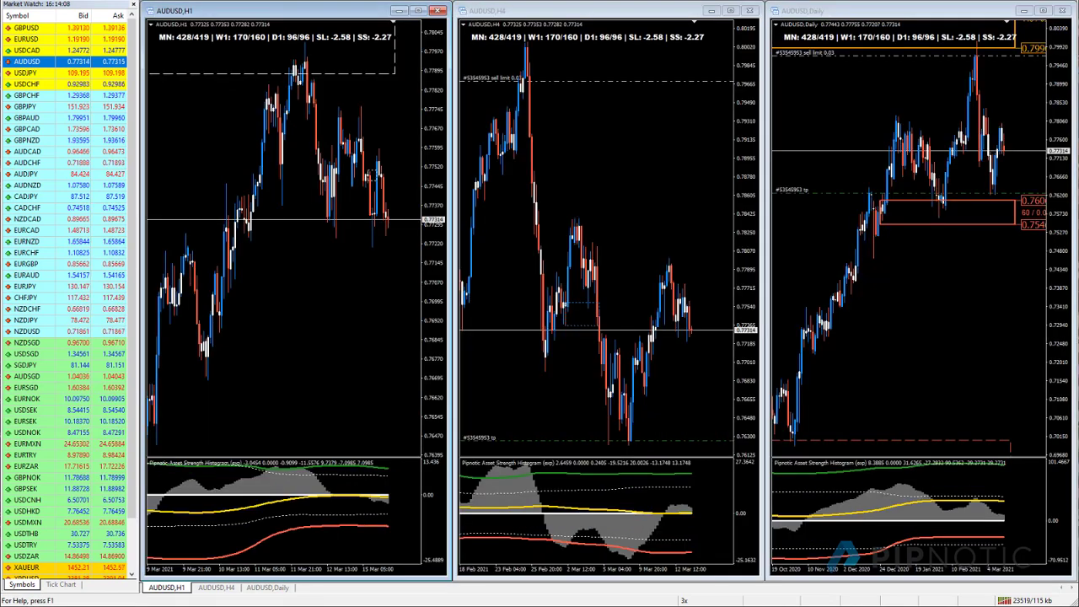
Step: Load USDJPY onto the three charts, maximize the Daily chart and switch it to the Weekly timeframe
{"action": "left_click", "coordinate": [44, 73]}
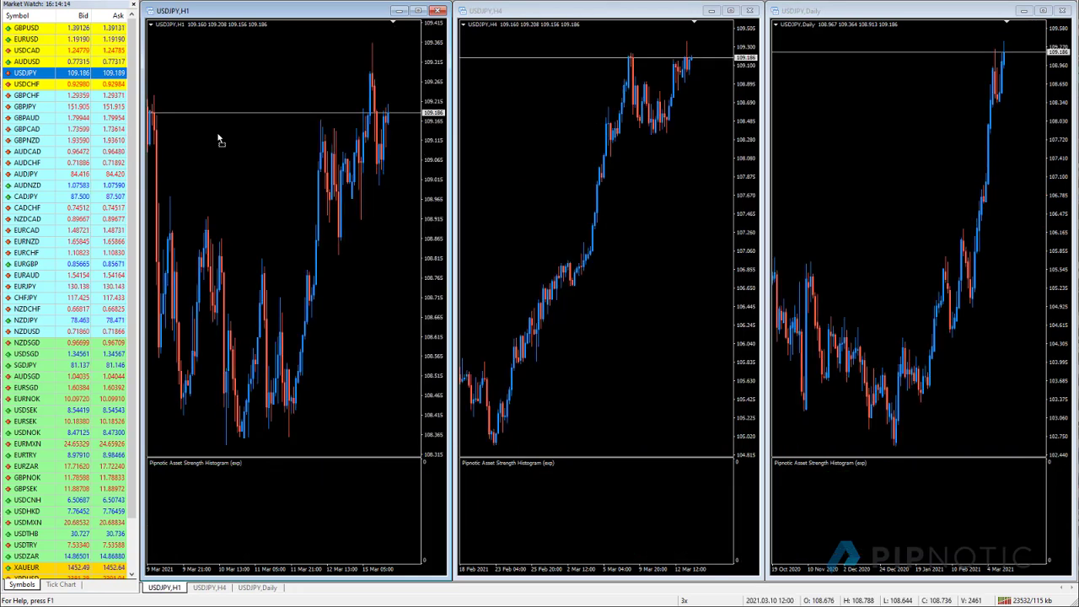
{"action": "double_click", "coordinate": [875, 14]}
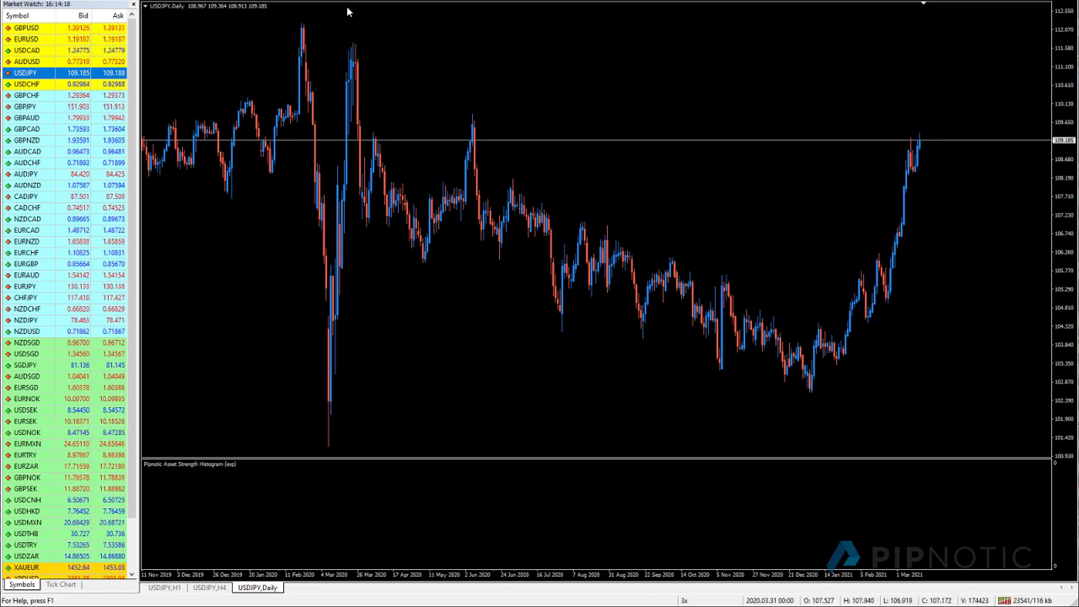
{"action": "type", "text": "W1"}
{"action": "key", "text": "Return"}
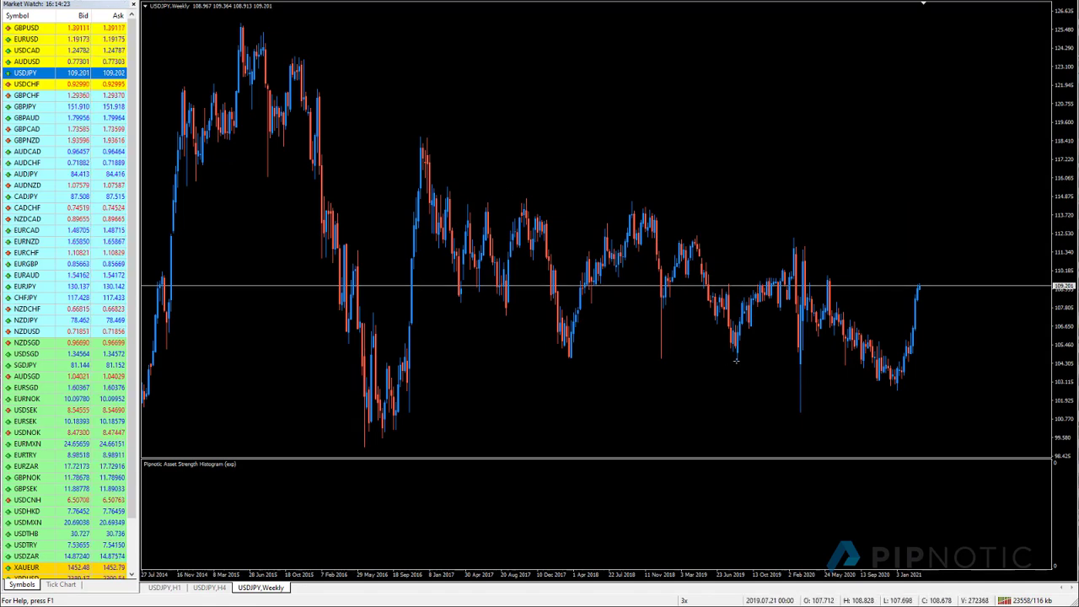
Step: Try Weekly USDJPY zones from about 104.623 to 101.192 at the late 2016 rally and from 109.965 to 107.935 at May 2018, removing the second
{"action": "left_click_drag", "start_coordinate": [415, 358], "coordinate": [410, 413]}
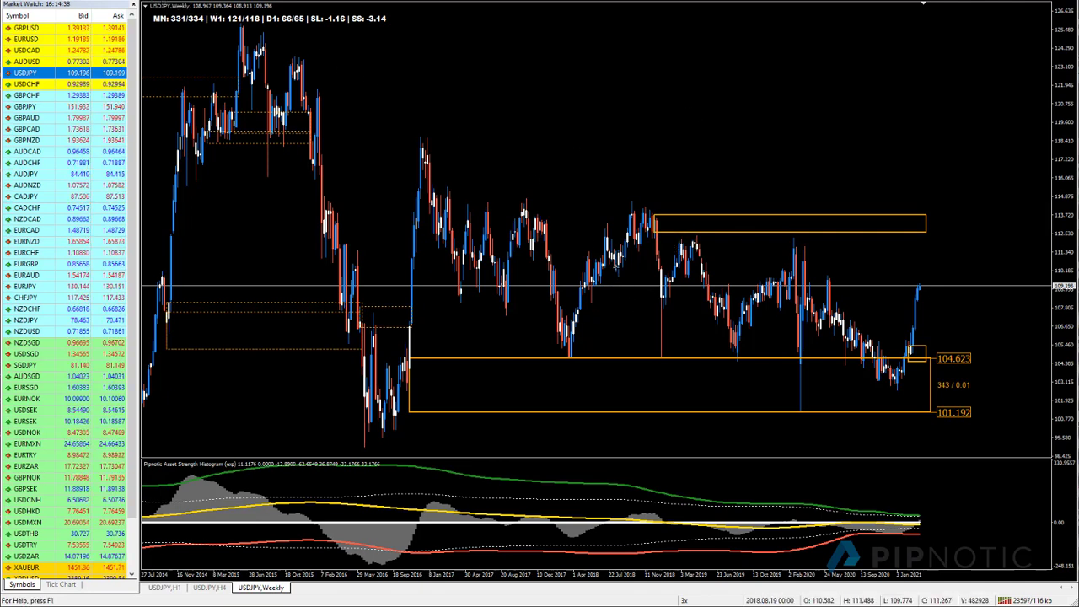
{"action": "left_click_drag", "start_coordinate": [589, 276], "coordinate": [607, 302]}
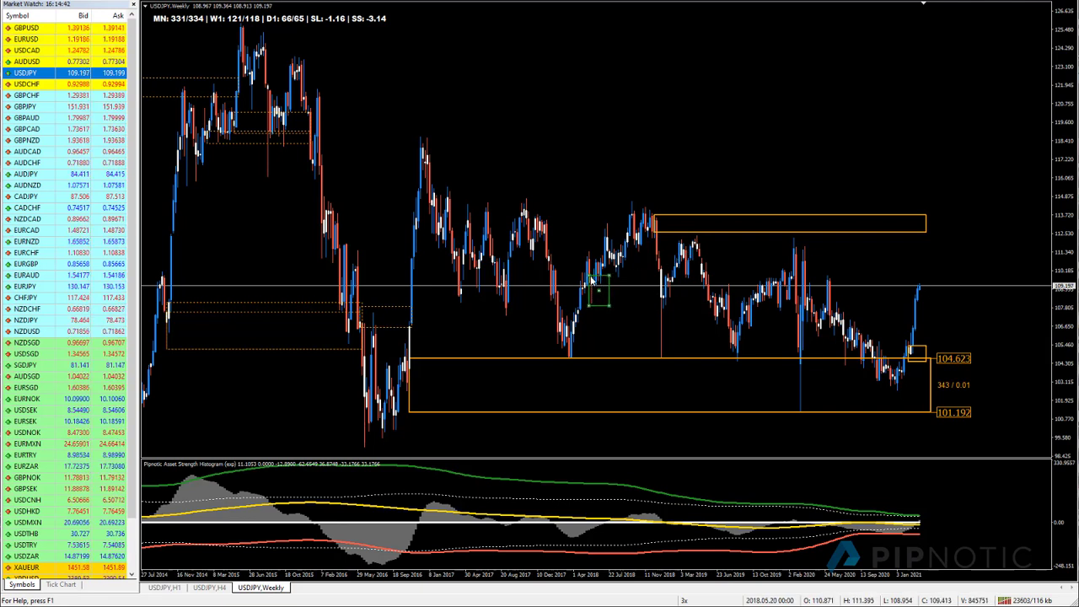
{"action": "left_click", "coordinate": [594, 306]}
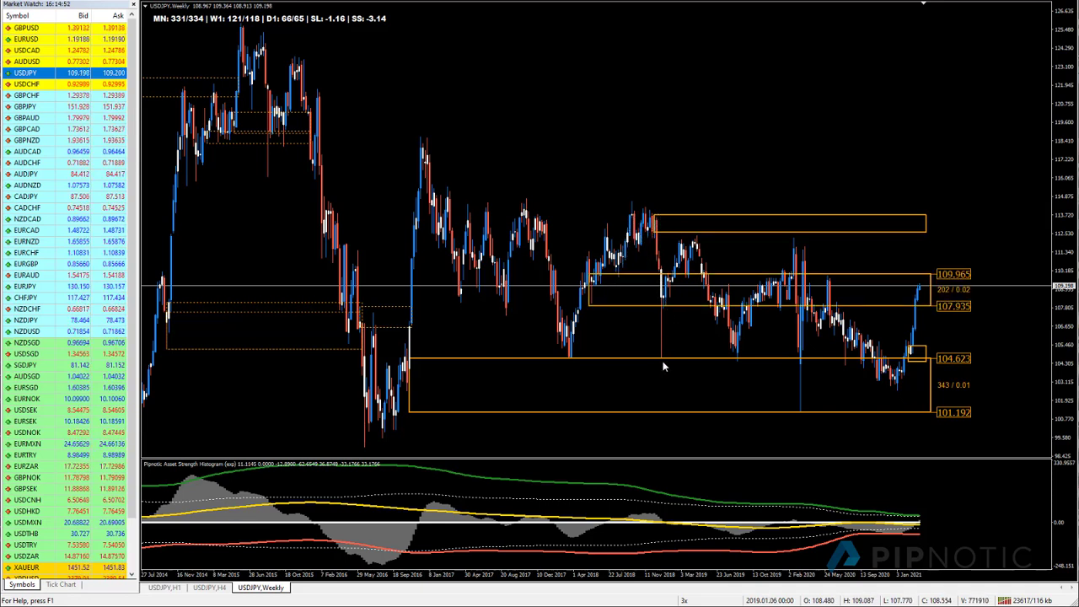
{"action": "left_click_drag", "start_coordinate": [592, 310], "coordinate": [647, 209]}
{"action": "left_click_drag", "start_coordinate": [649, 275], "coordinate": [651, 237]}
{"action": "left_click", "coordinate": [774, 230]}
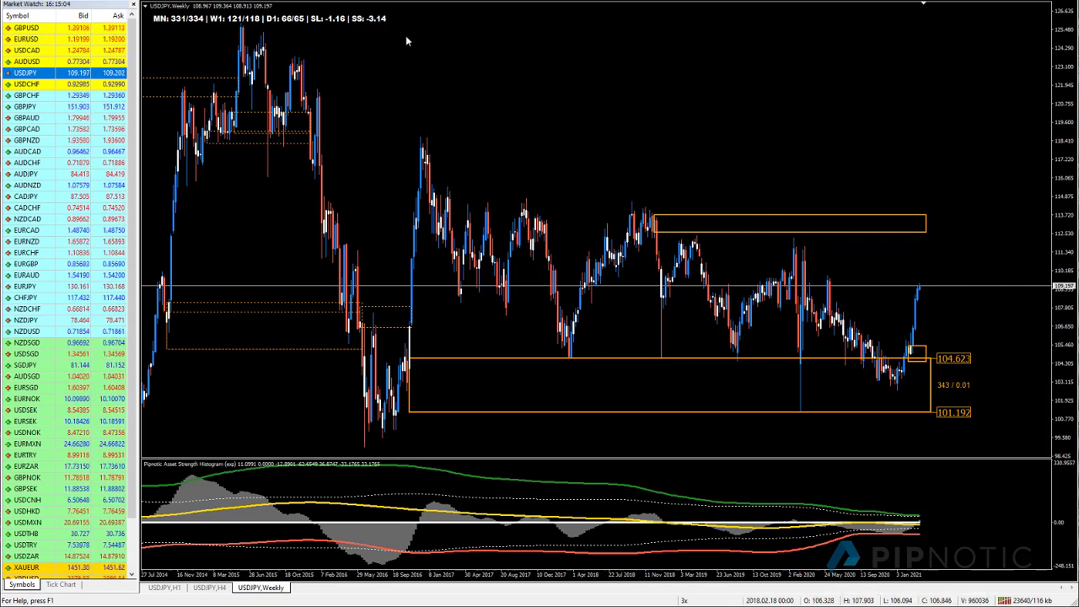
Step: Delete the late 2016 zone and try a Weekly demand zone from about 105.376 to 104.401 at the early 2021 base
{"action": "key", "text": "plus"}
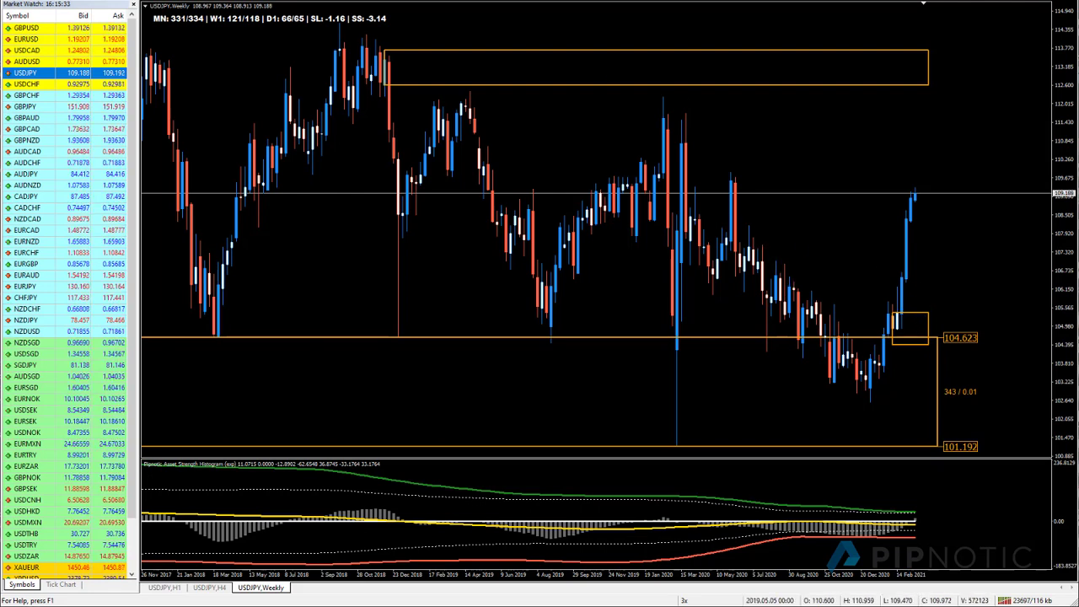
{"action": "scroll", "coordinate": [719, 268], "scroll_direction": "up", "scroll_amount": 1}
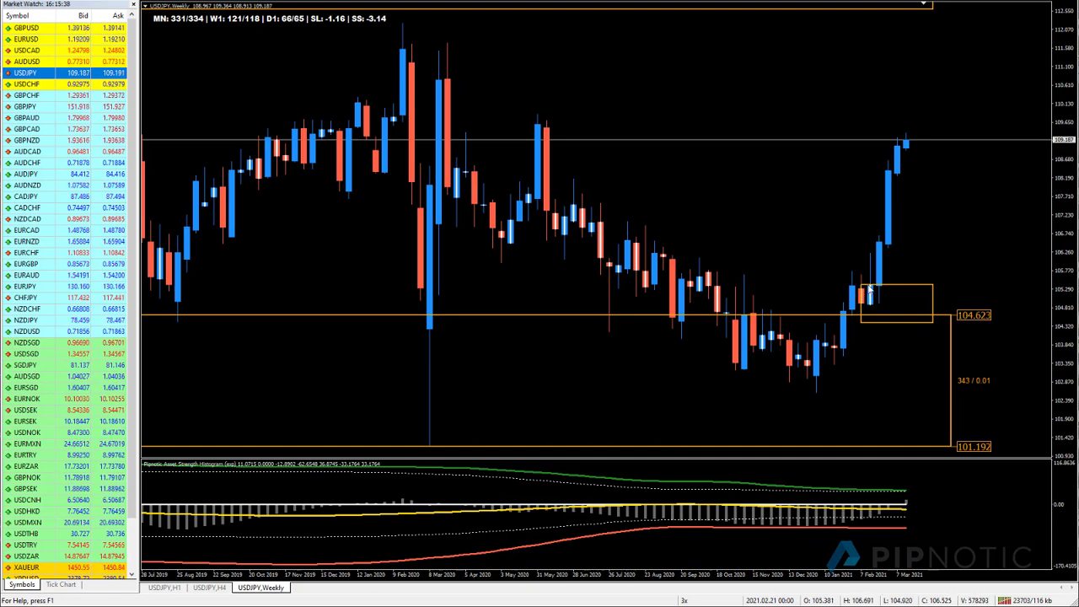
{"action": "left_click", "coordinate": [951, 317]}
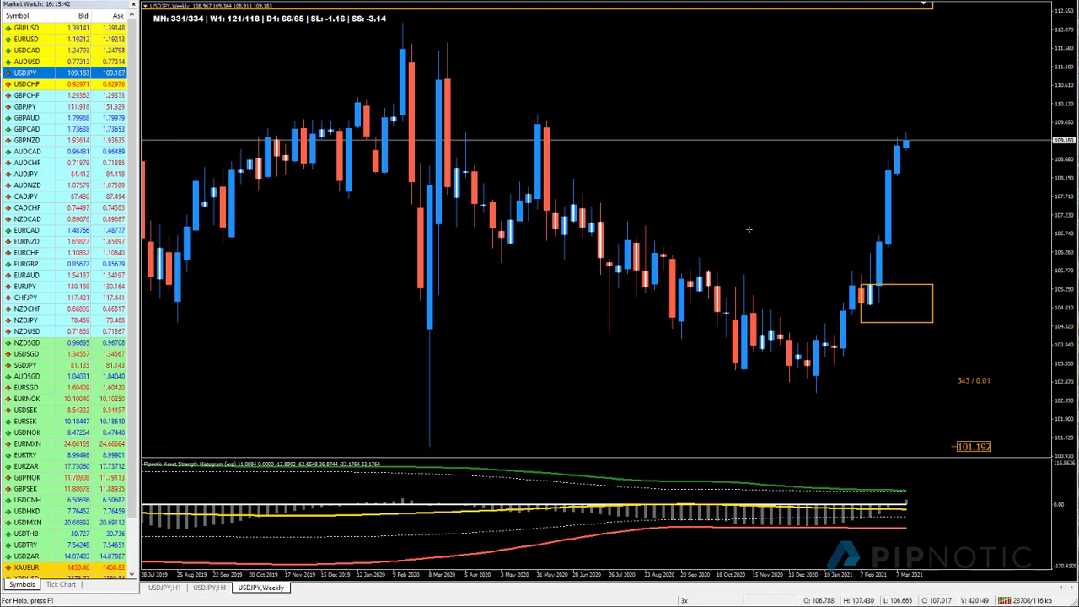
{"action": "left_click_drag", "start_coordinate": [851, 285], "coordinate": [898, 323]}
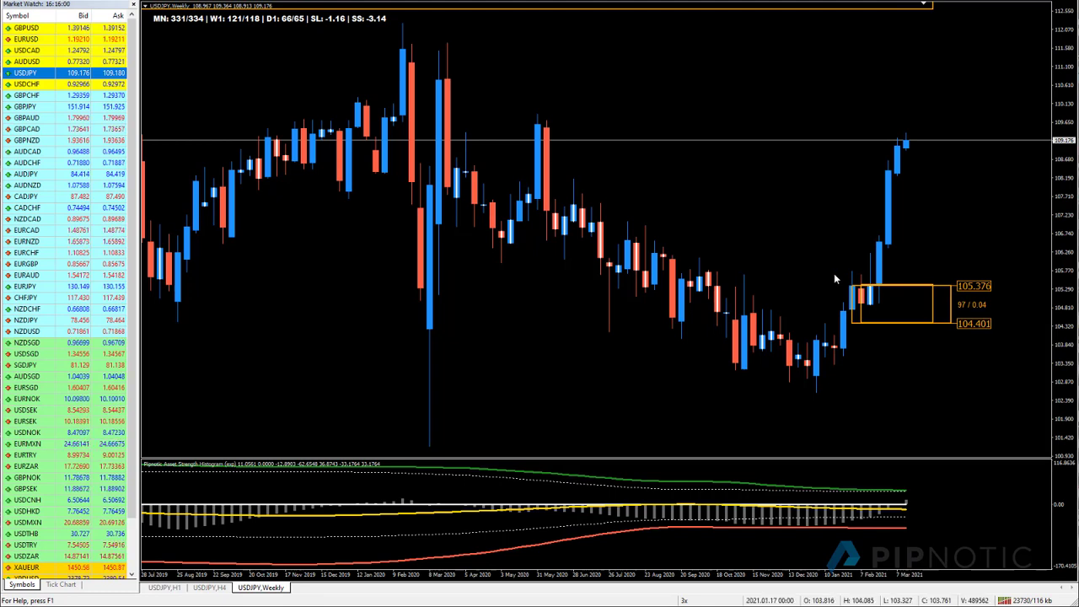
{"action": "left_click", "coordinate": [852, 327]}
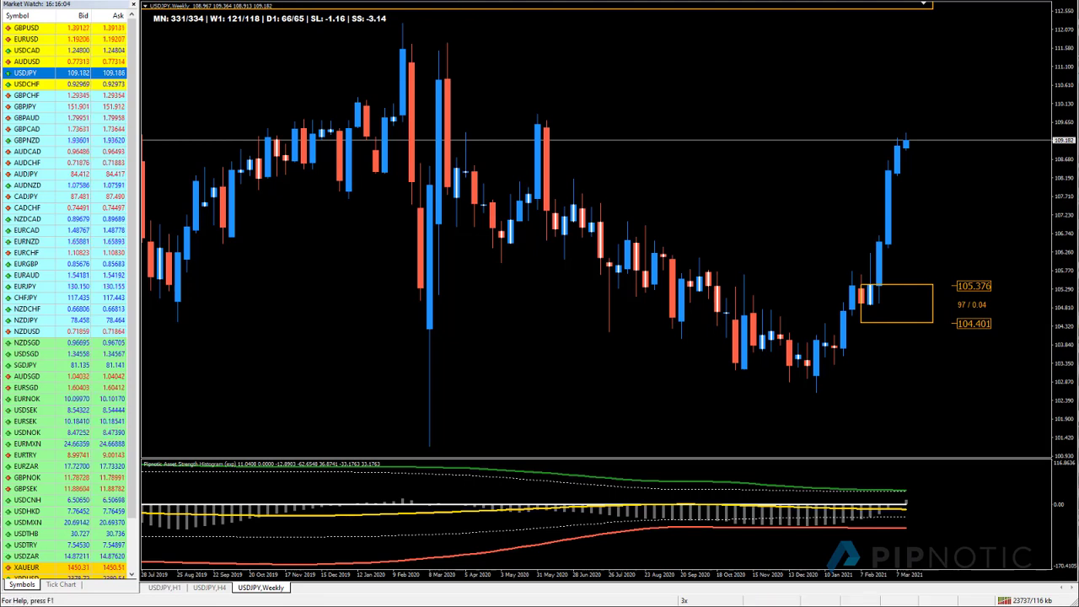
Step: Restore the tiled layout, examine the maximized USDJPY H4 chart and try a demand zone from about 108.465 to 108.101 at 5 March 2021
{"action": "key", "text": "alt+r"}
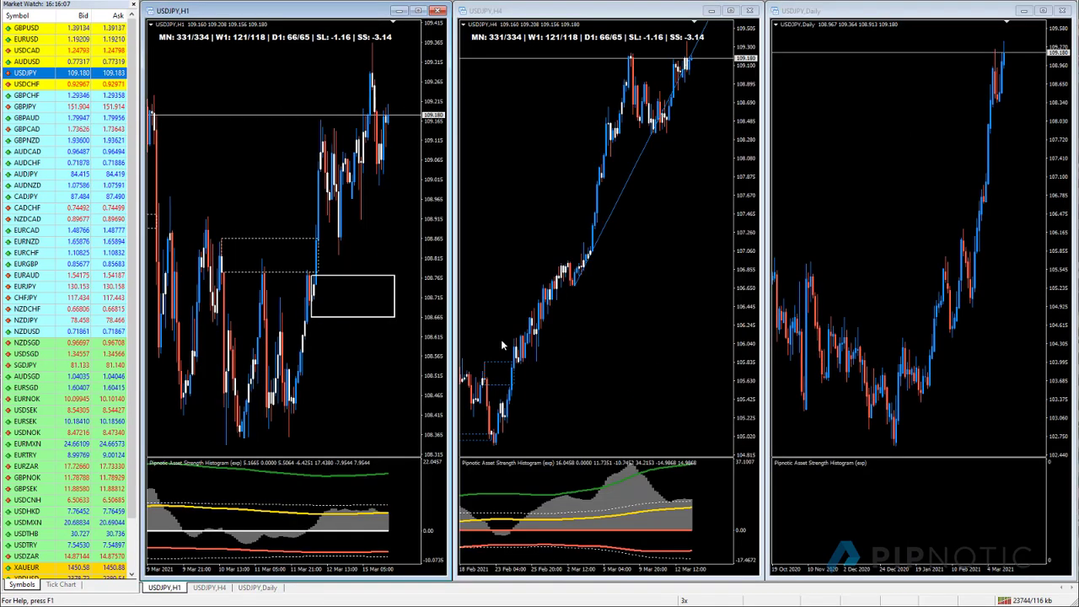
{"action": "left_click", "coordinate": [643, 9]}
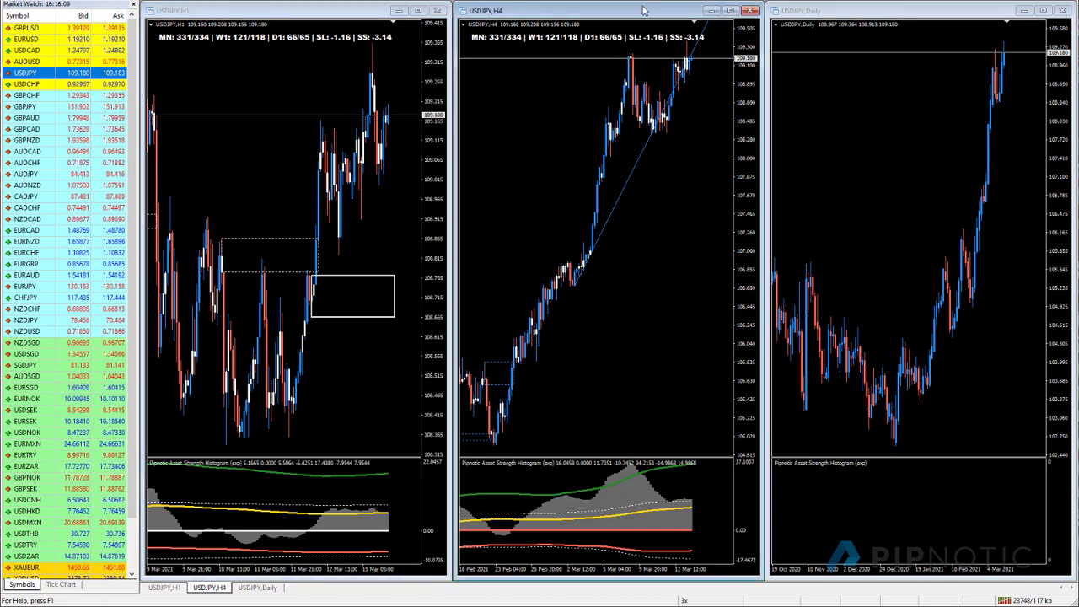
{"action": "double_click", "coordinate": [637, 14]}
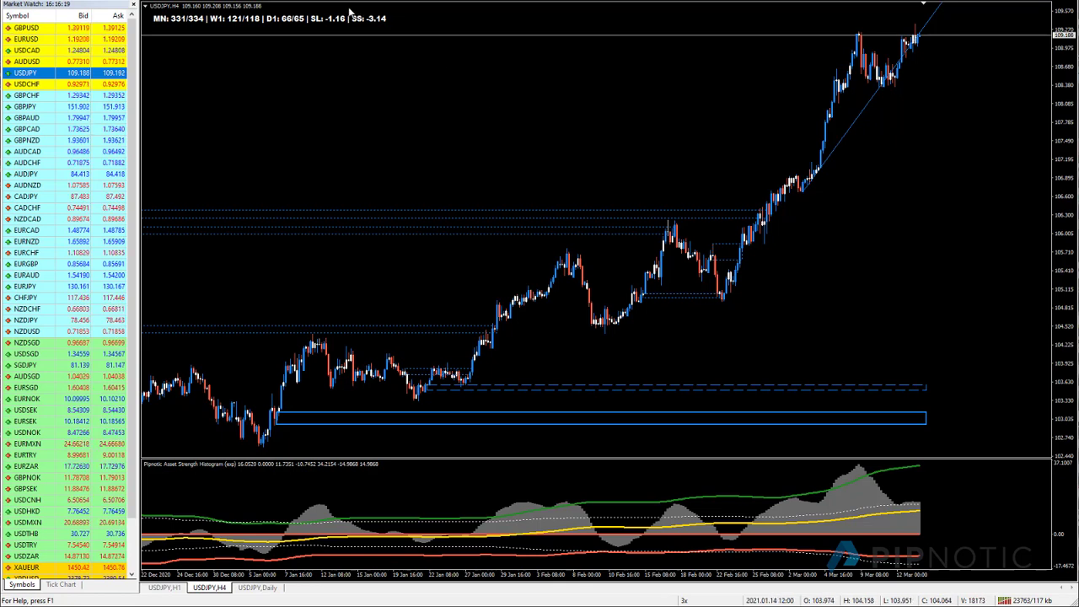
{"action": "scroll", "coordinate": [645, 256], "scroll_direction": "up", "scroll_amount": 10}
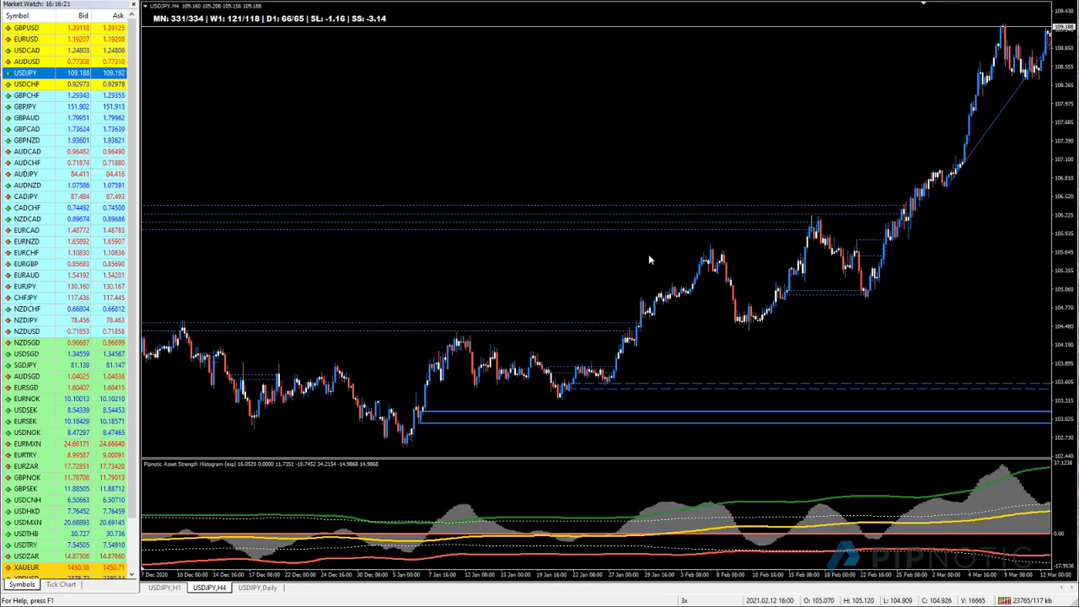
{"action": "scroll", "coordinate": [645, 260], "scroll_direction": "down", "scroll_amount": 10}
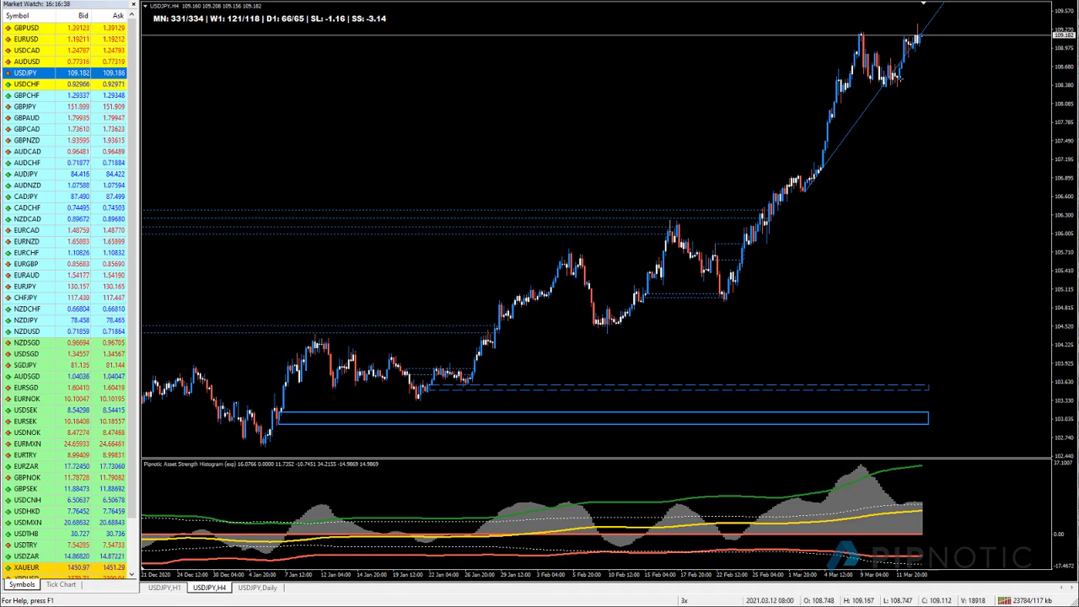
{"action": "left_click_drag", "start_coordinate": [839, 79], "coordinate": [933, 106]}
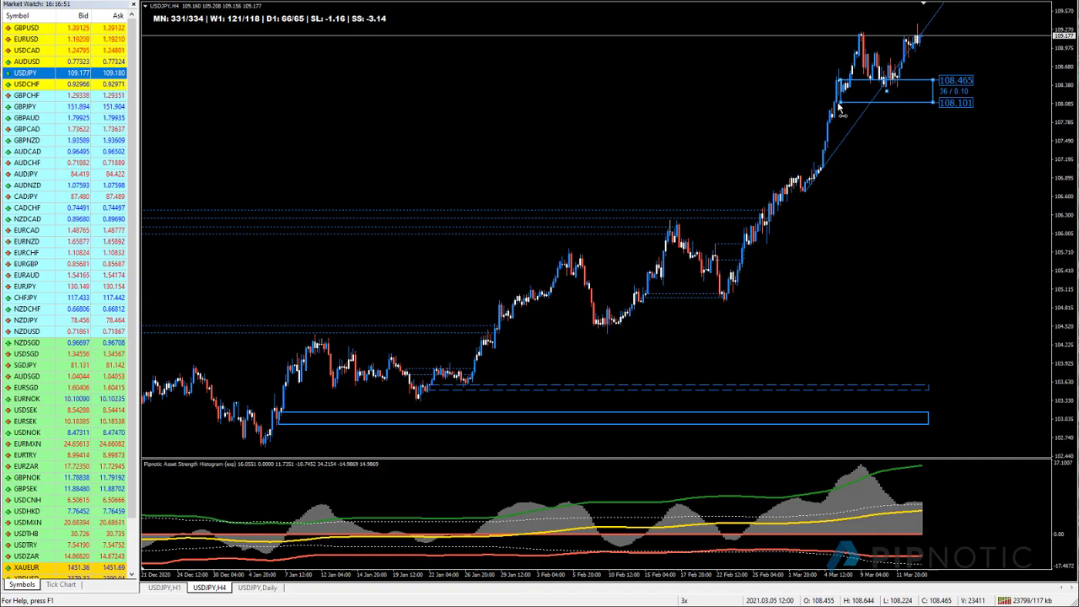
{"action": "key", "text": "Delete"}
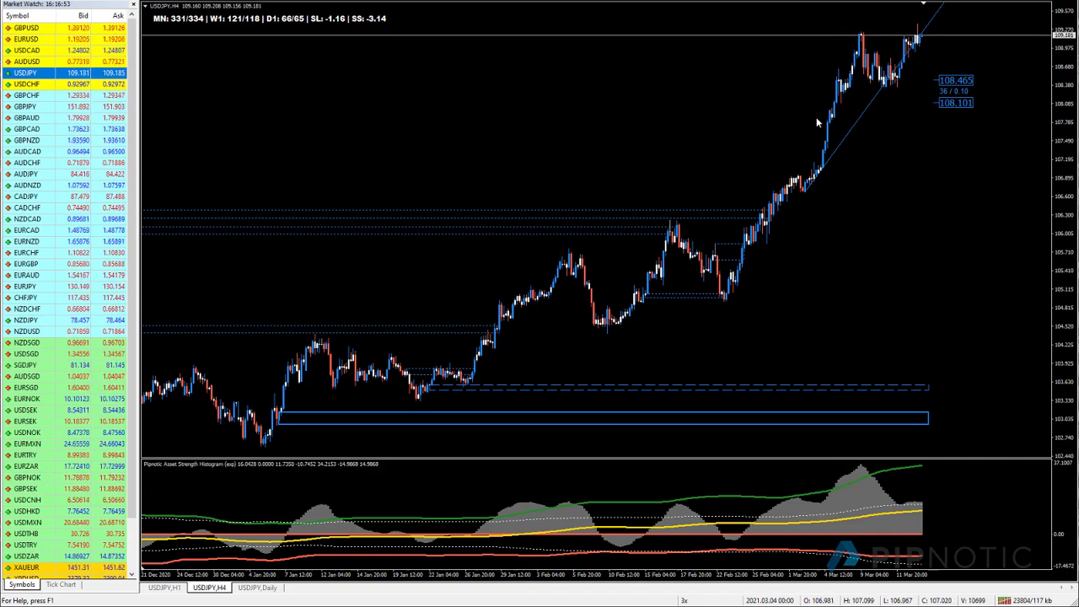
Step: Compare the USDJPY H1 price highs with the strength histogram peaks using temporary divergence lines, and clear the lines
{"action": "key", "text": "ctrl+F6"}
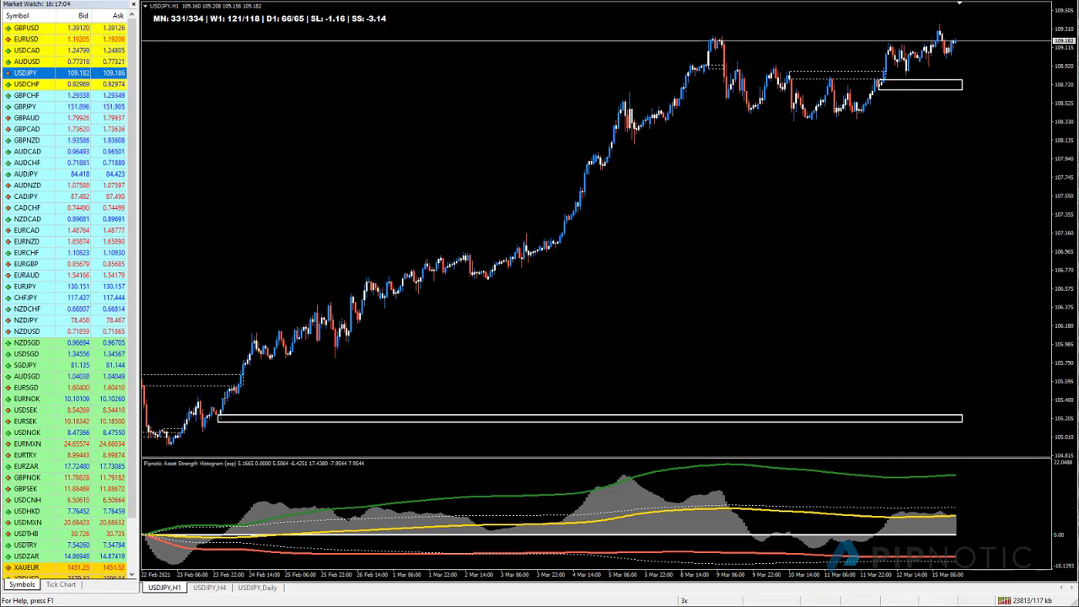
{"action": "left_click_drag", "start_coordinate": [332, 188], "coordinate": [575, 179]}
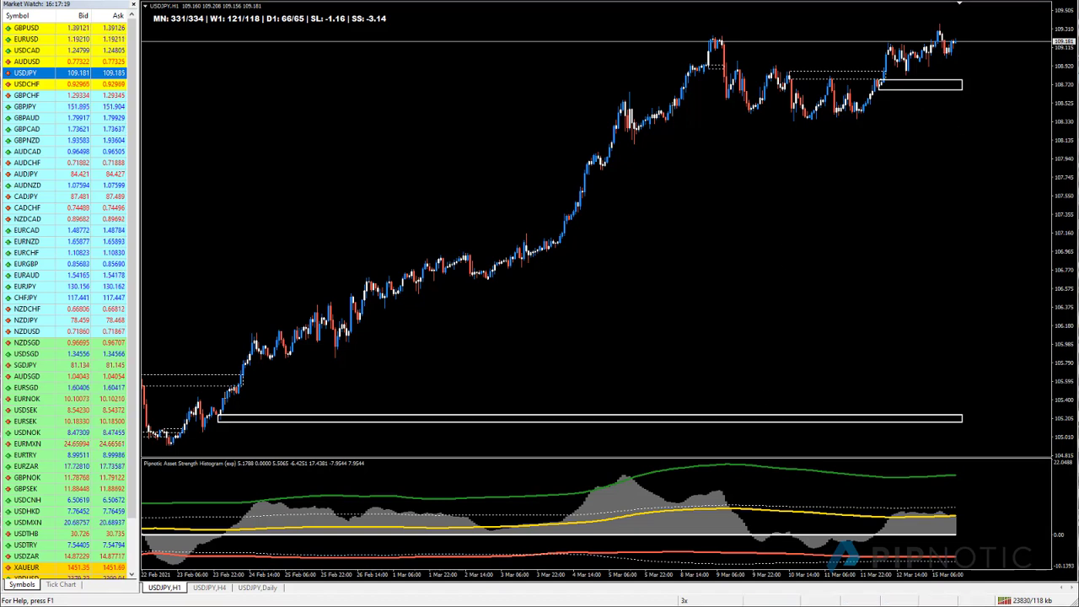
{"action": "left_click_drag", "start_coordinate": [623, 459], "coordinate": [937, 501]}
{"action": "left_click_drag", "start_coordinate": [700, 25], "coordinate": [942, 15]}
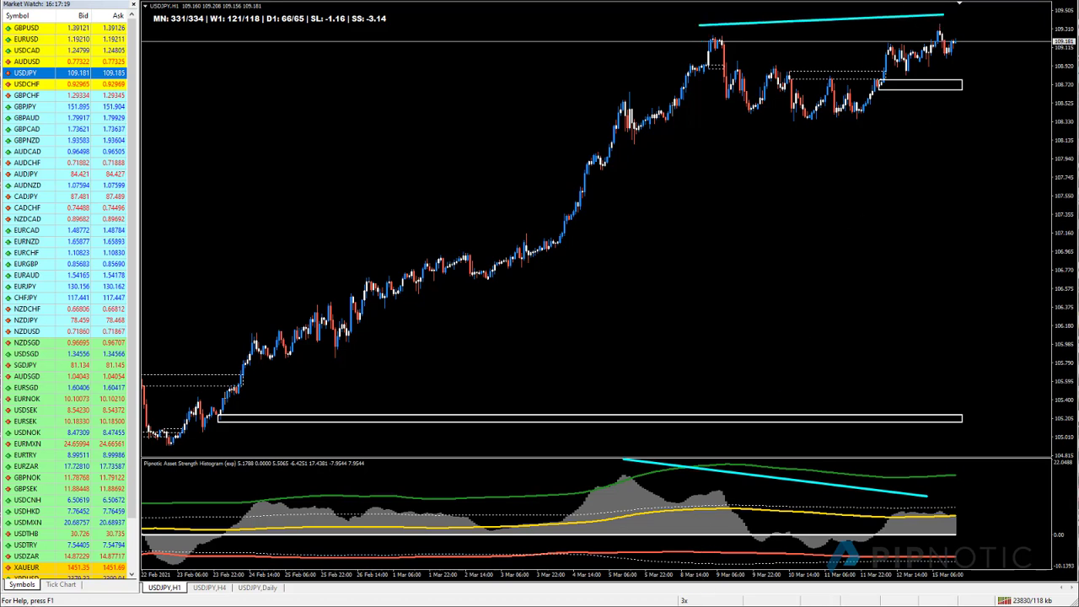
{"action": "key", "text": "Escape"}
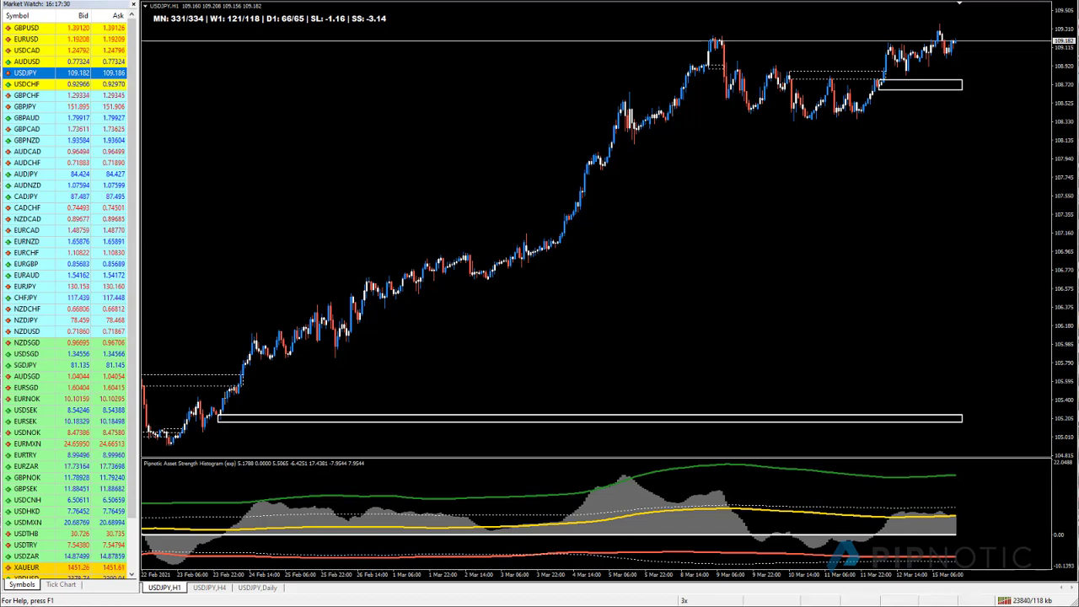
Step: Restore the tiled layout, load USDCHF onto the three charts after rechecking USDJPY, and maximize the Daily chart
{"action": "key", "text": "alt+r"}
{"action": "left_click", "coordinate": [42, 84]}
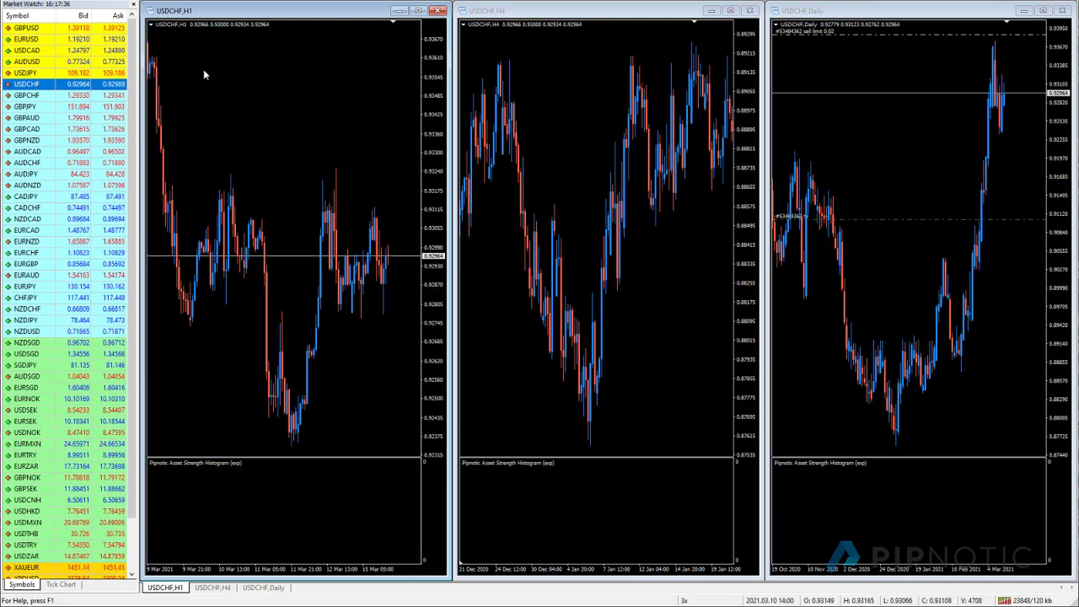
{"action": "key", "text": "Up"}
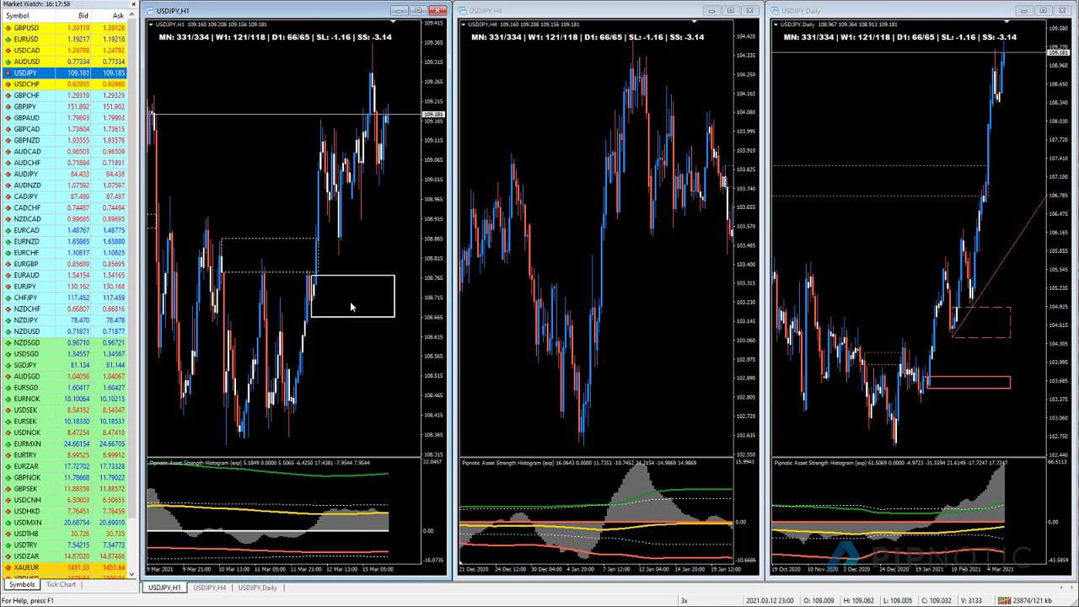
{"action": "left_click", "coordinate": [69, 83]}
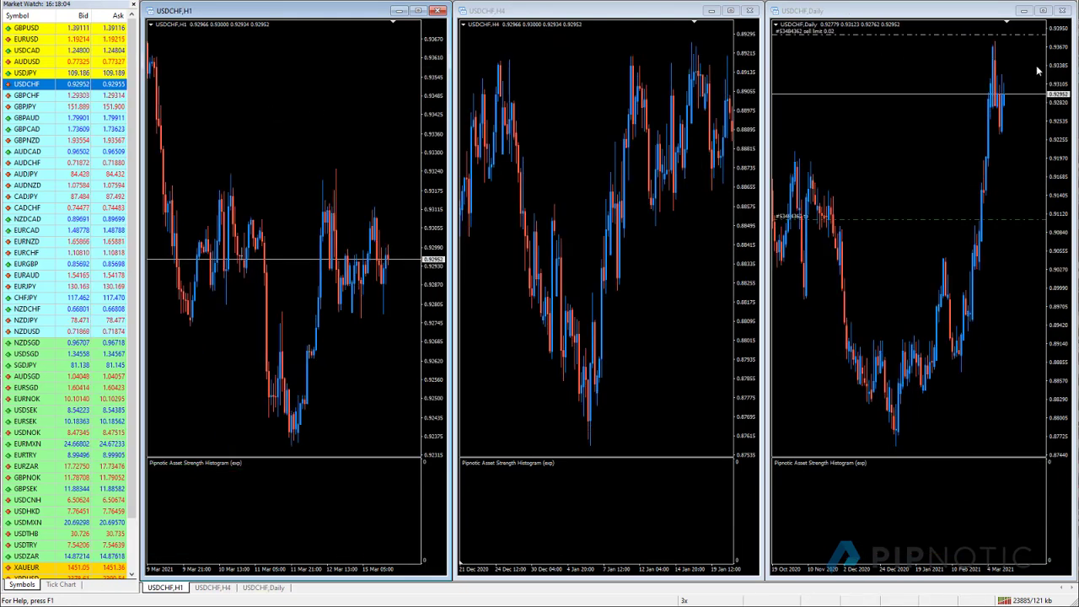
{"action": "left_click", "coordinate": [1044, 10]}
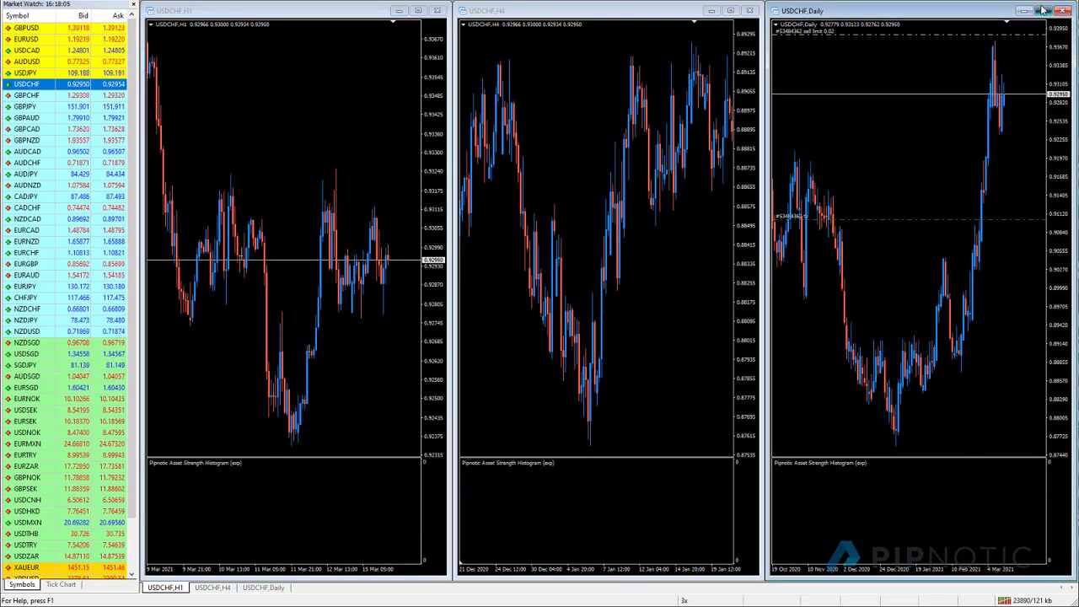
{"action": "left_click", "coordinate": [1043, 10]}
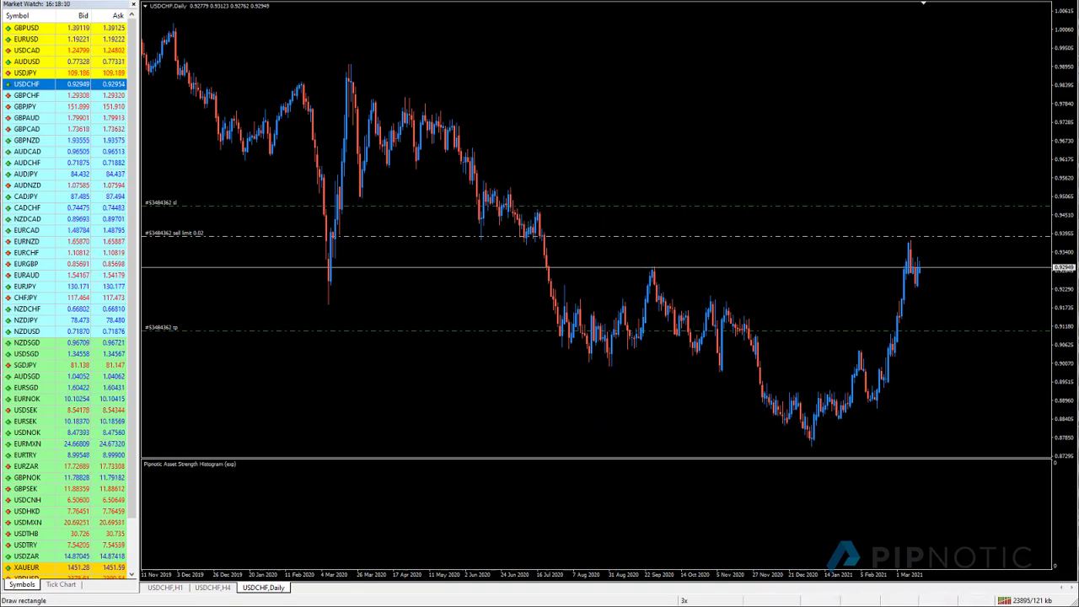
Step: Try a USDCHF Daily zone from about 0.93867 to 0.93027 at the March 2020 rally and replace it with a supply zone at mid-July 2020
{"action": "left_click_drag", "start_coordinate": [381, 246], "coordinate": [383, 237]}
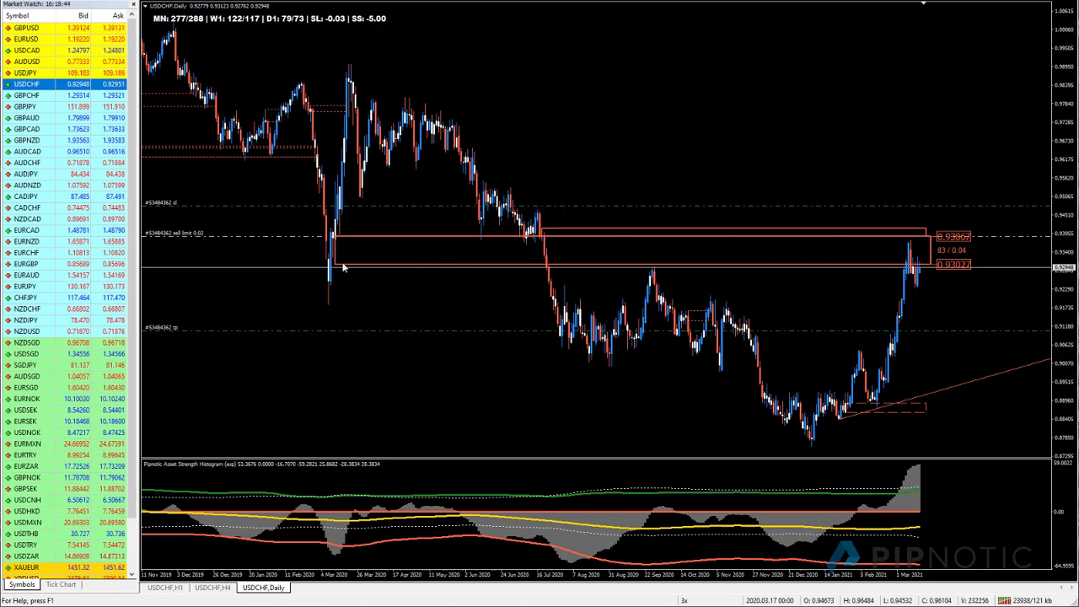
{"action": "left_click_drag", "start_coordinate": [335, 267], "coordinate": [383, 266]}
{"action": "left_click_drag", "start_coordinate": [500, 247], "coordinate": [614, 198]}
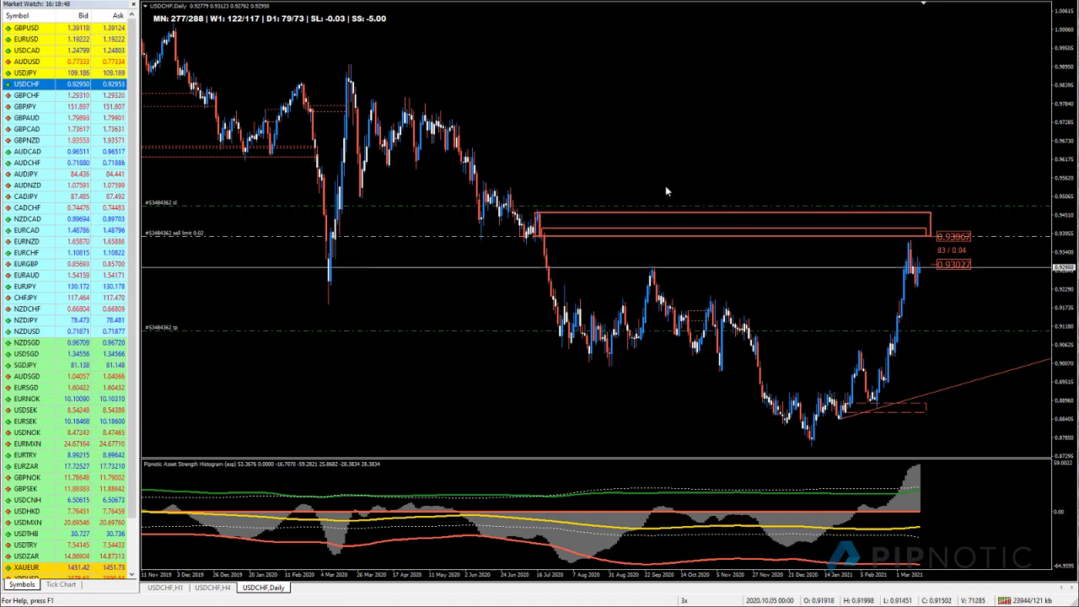
Step: Draw a demand zone on the USDCHF H4 chart from about 0.90782 to 0.90249 at late February 2021 and trim its upper edge and start
{"action": "left_click", "coordinate": [205, 589]}
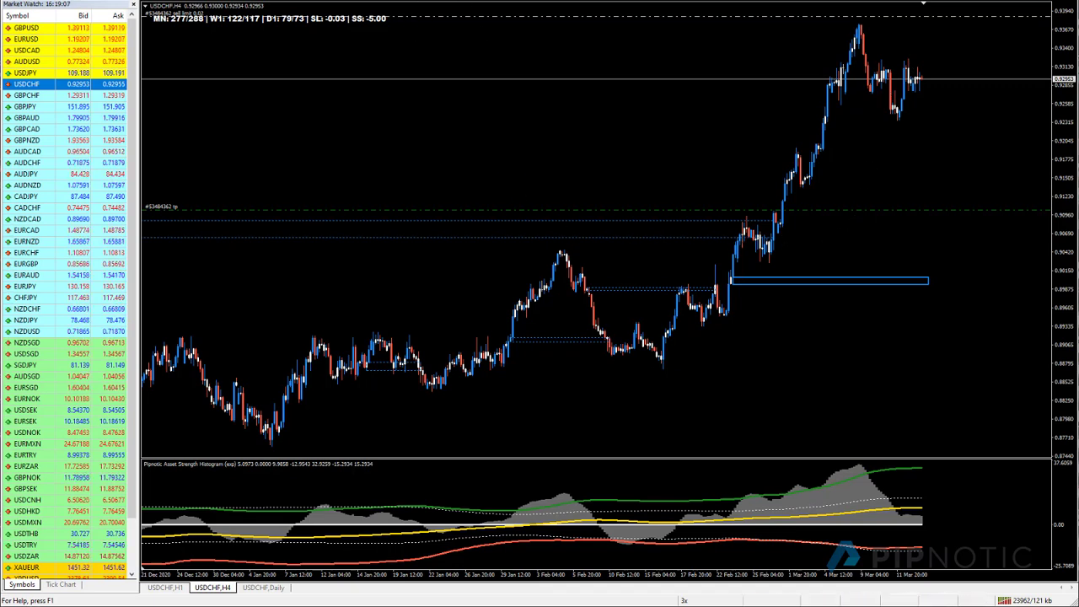
{"action": "scroll", "coordinate": [441, 93], "scroll_direction": "down", "scroll_amount": 5}
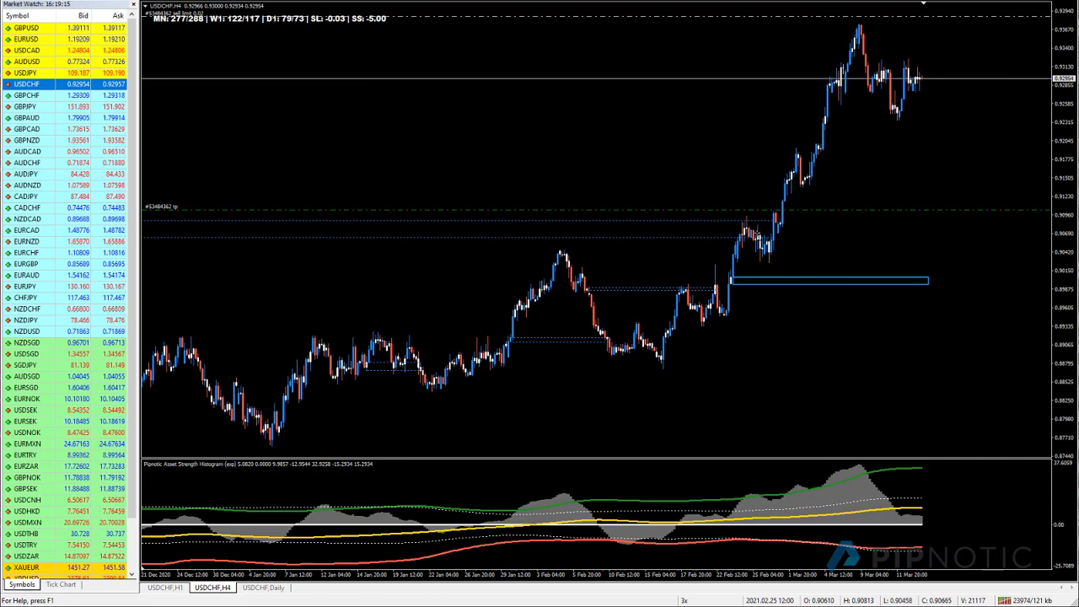
{"action": "left_click_drag", "start_coordinate": [748, 224], "coordinate": [806, 263]}
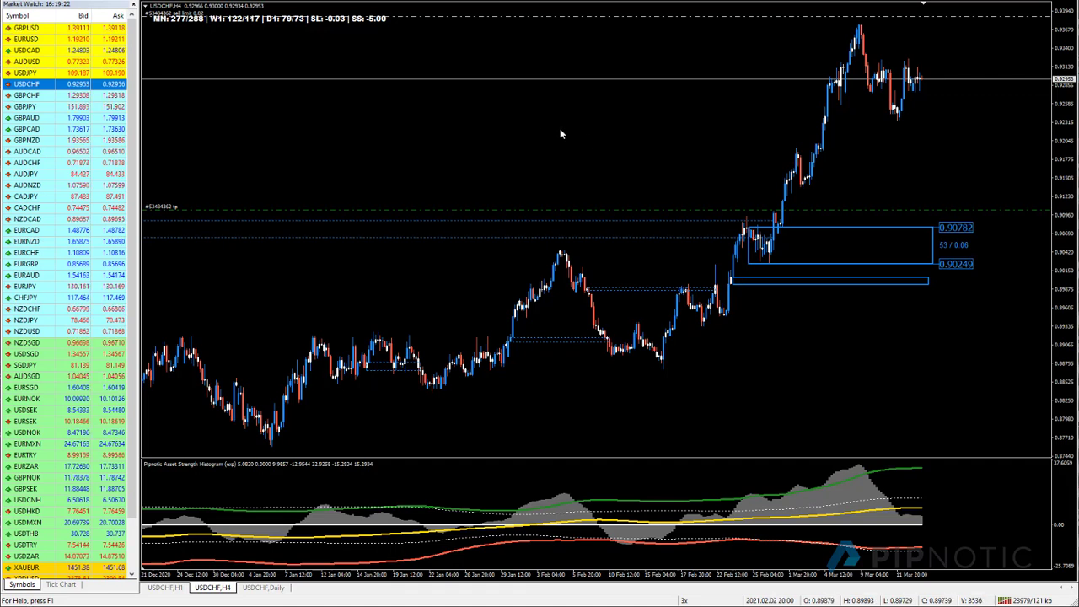
{"action": "left_click_drag", "start_coordinate": [746, 228], "coordinate": [759, 238]}
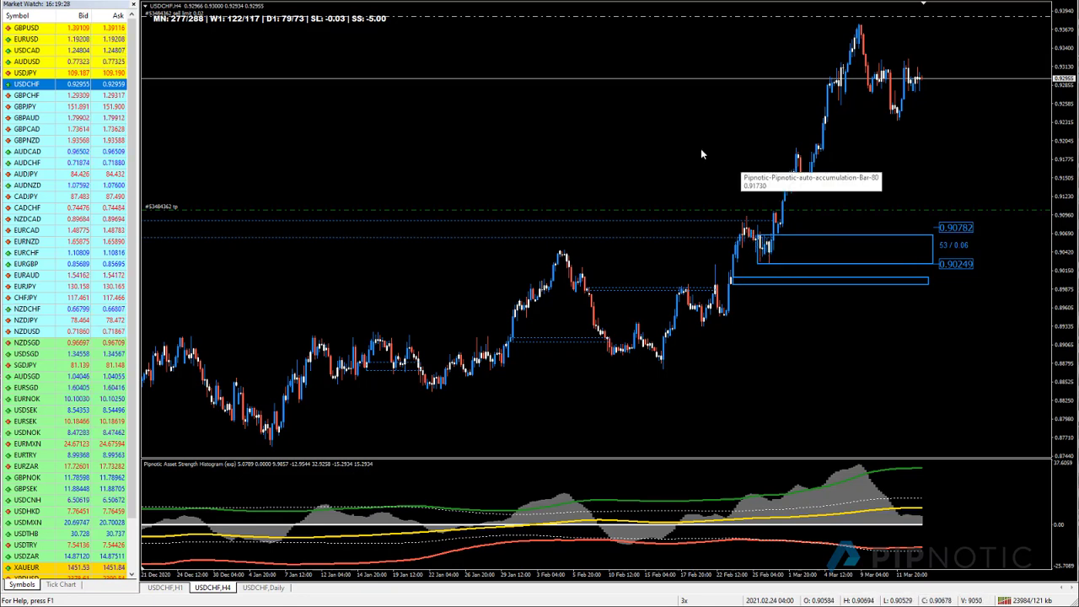
Step: Open the USDCHF H1 chart to review its supply and demand zones
{"action": "left_click", "coordinate": [166, 587]}
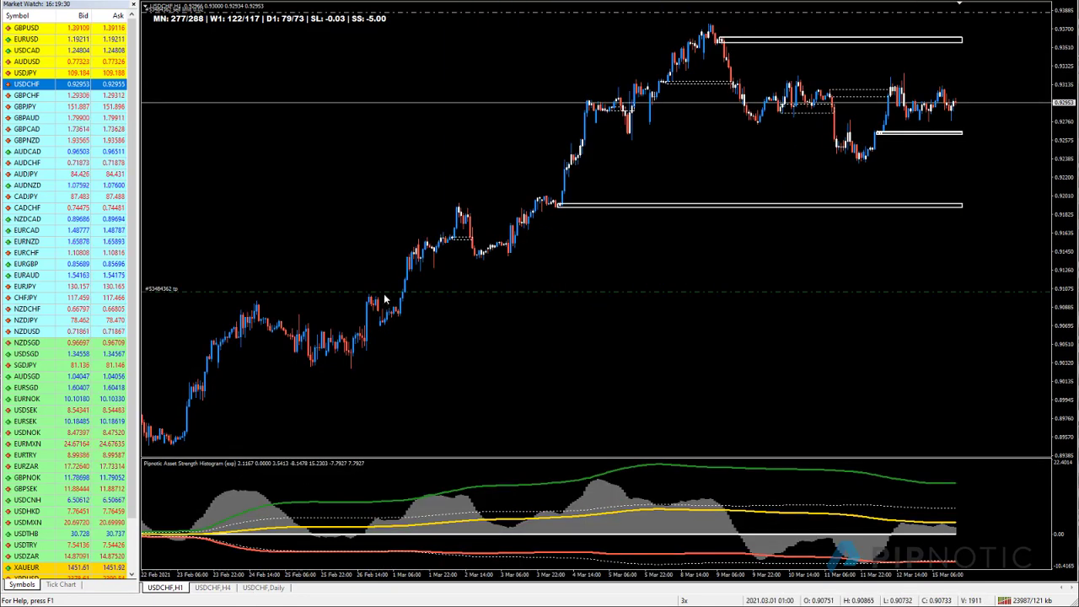